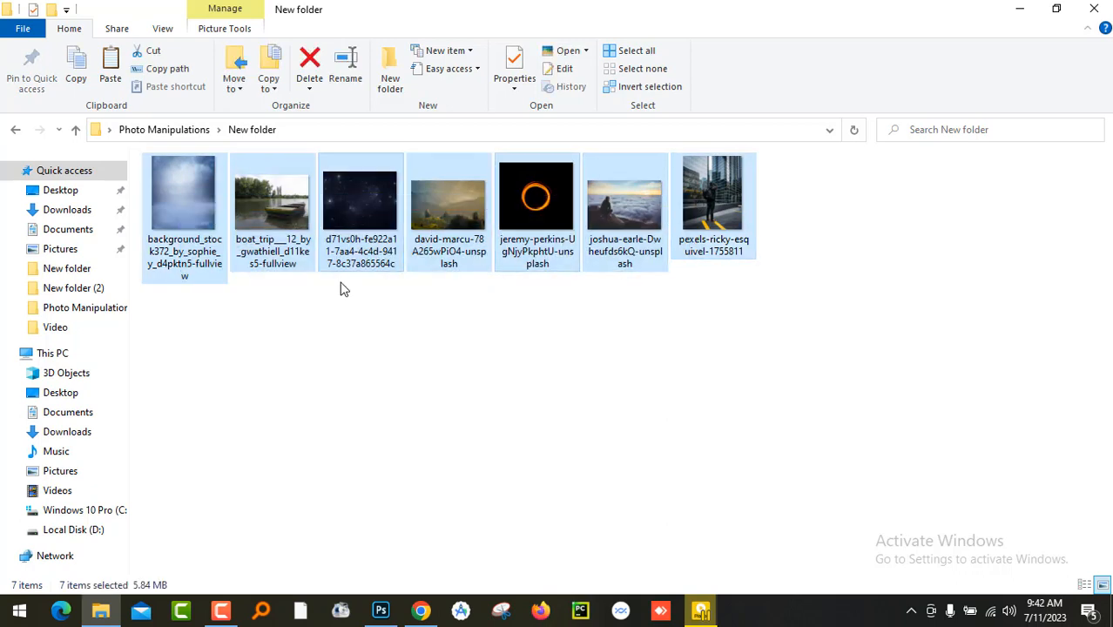
- Open the photo of the man sitting on rocks above the clouds in Adobe Photoshop 2020
left_click_drag(206, 311, 697, 226)
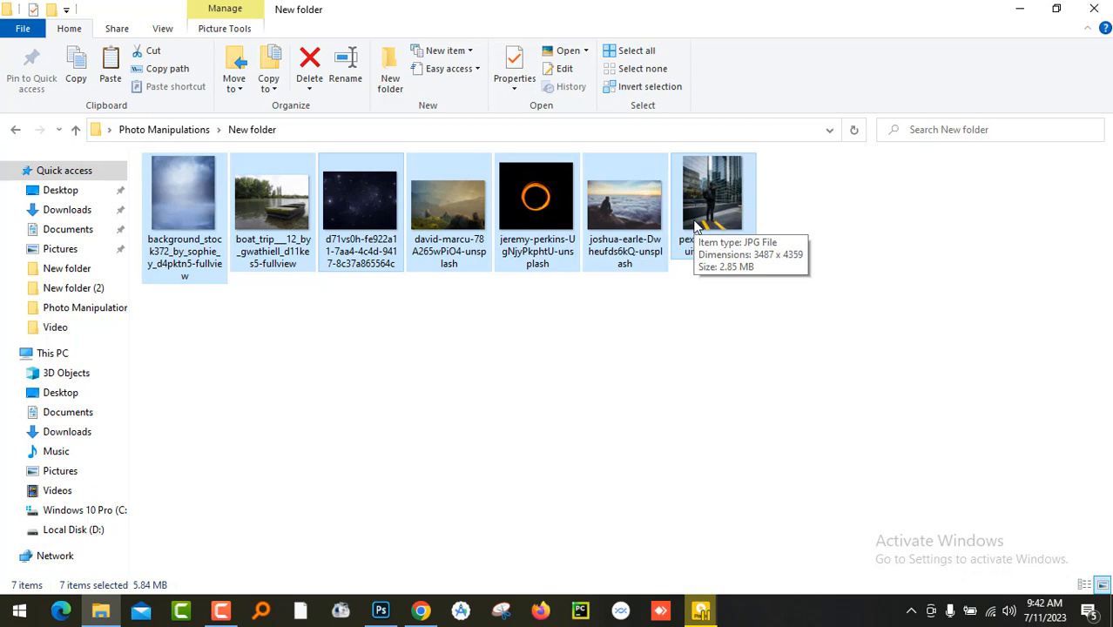
left_click_drag(209, 327, 654, 252)
left_click(612, 220)
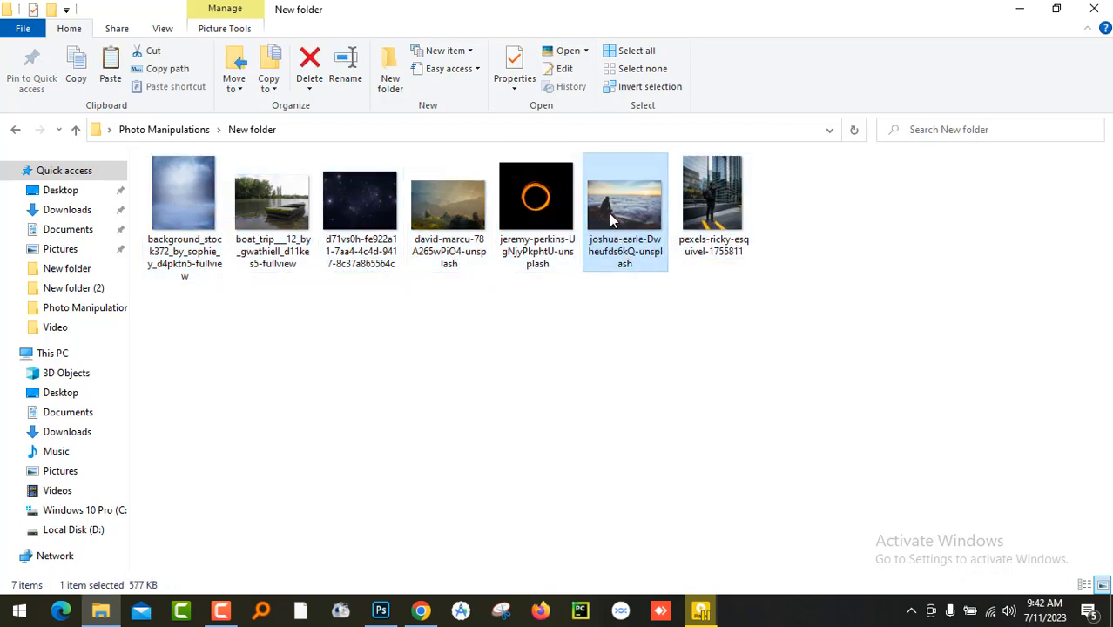
right_click(620, 213)
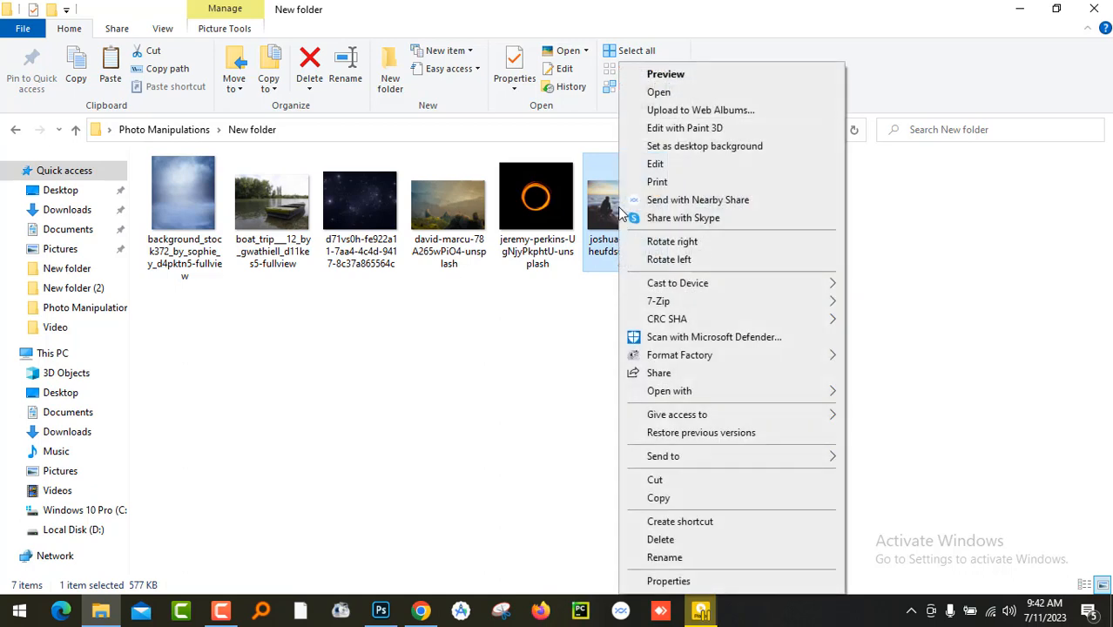
mouse_move(694, 395)
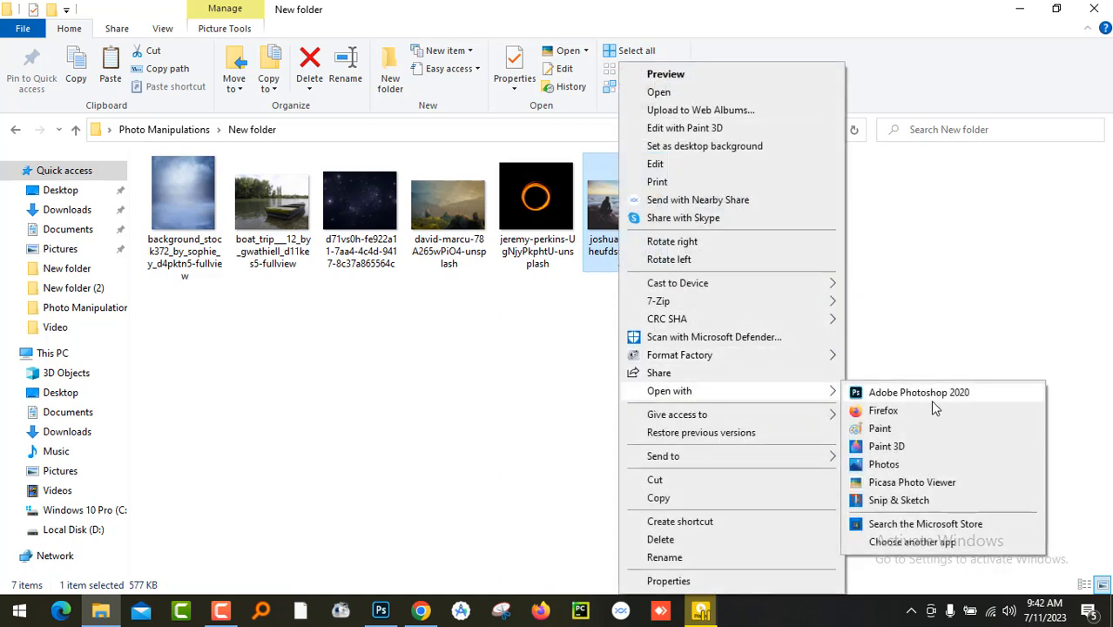
left_click(928, 393)
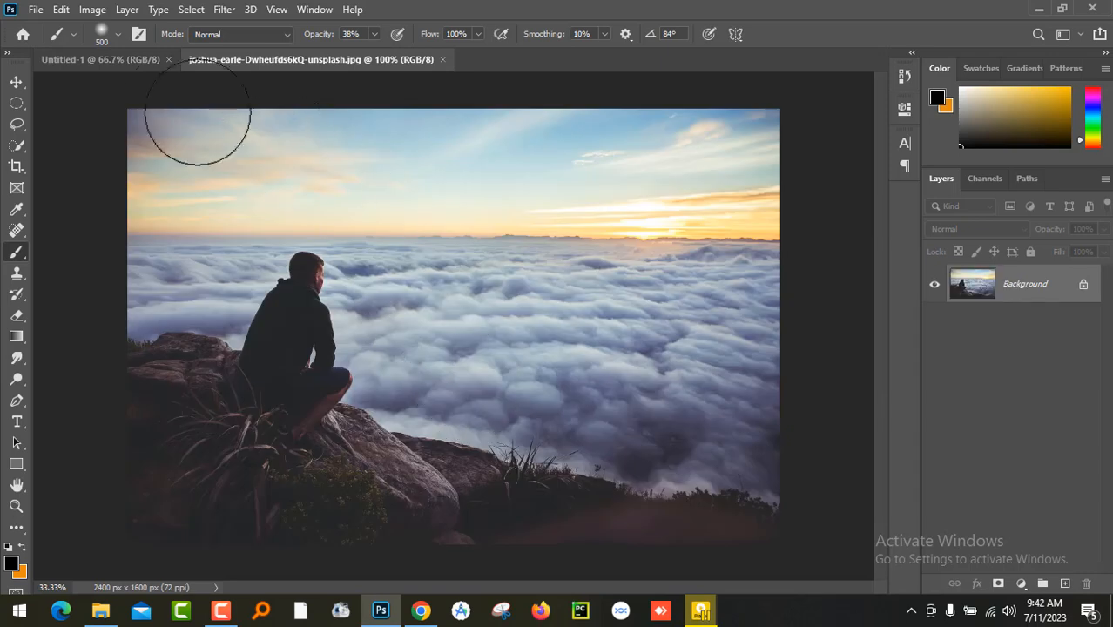
key("ctrl+Tab")
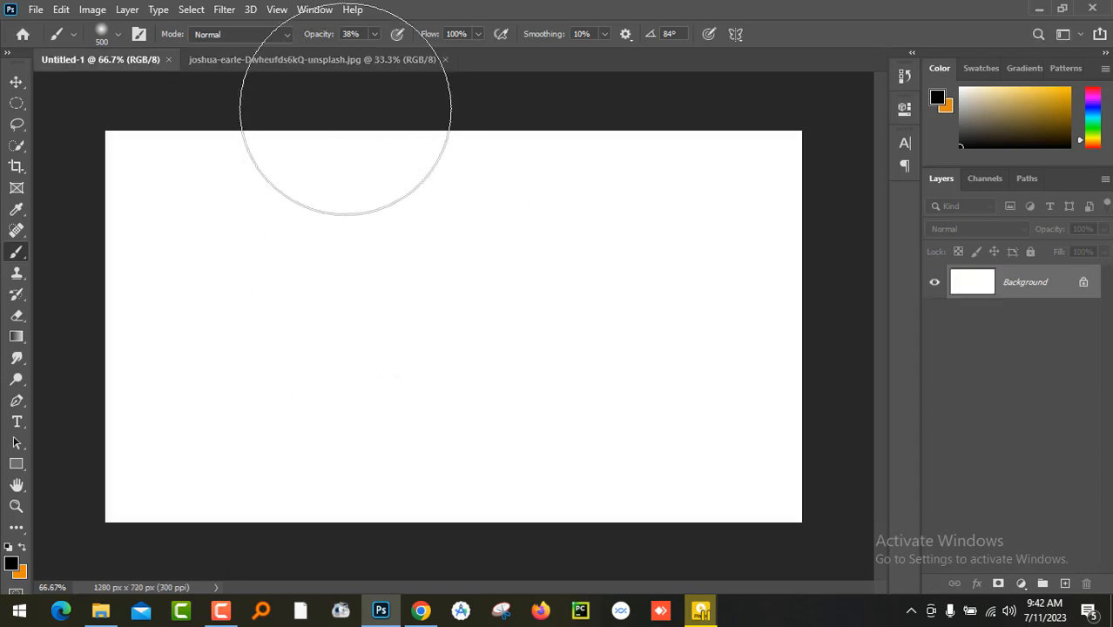
left_click(342, 65)
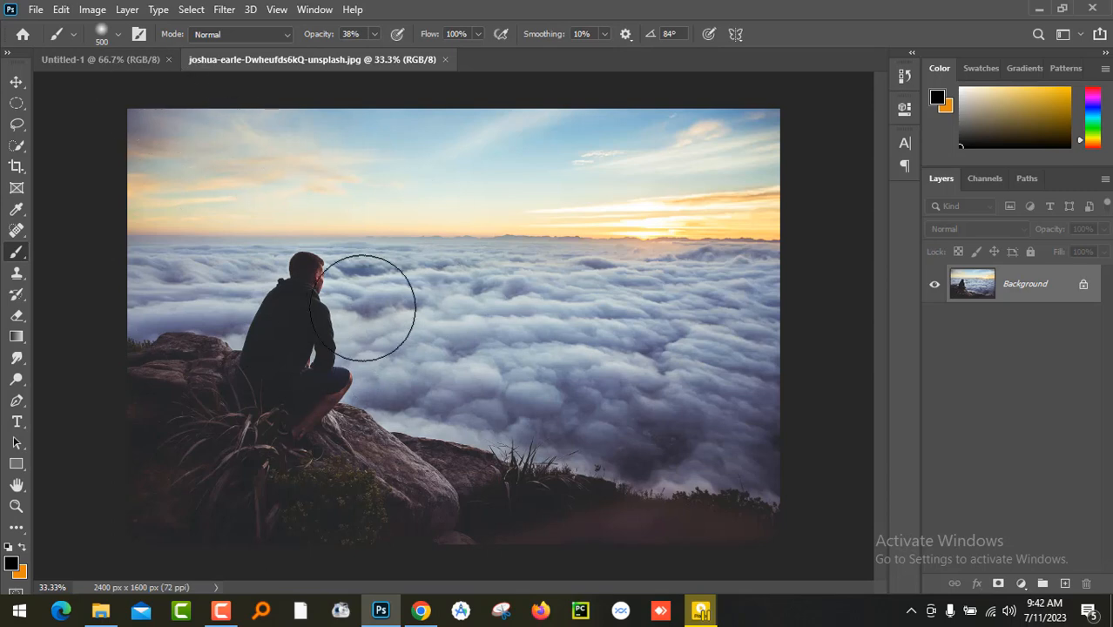
left_click(133, 58)
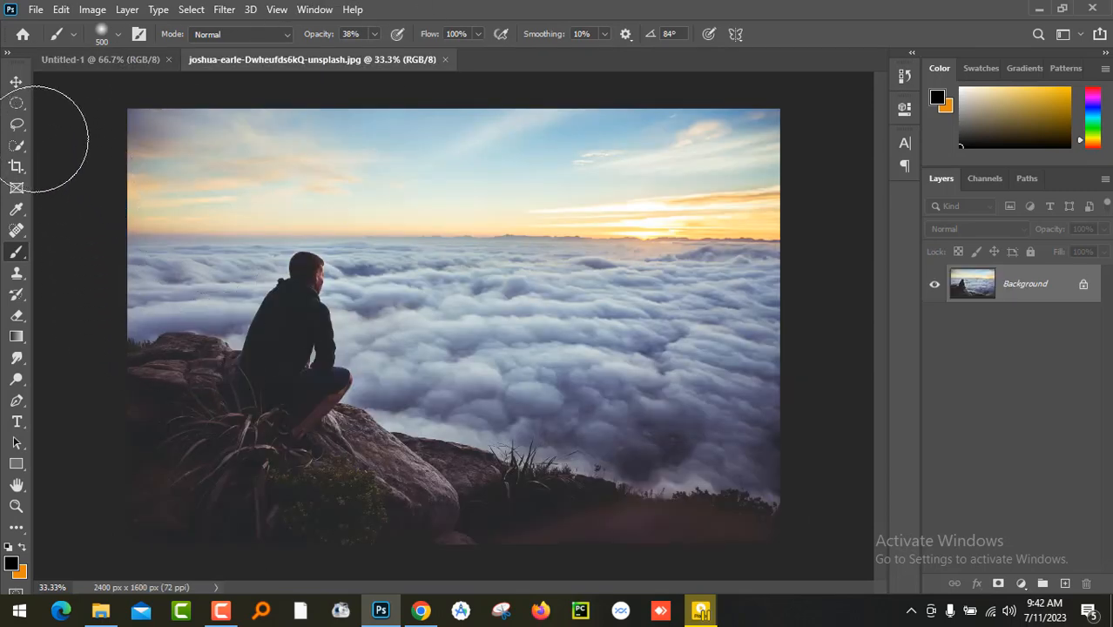
- Lasso around the man and the rocky foreground, fill the selection with matching clouds, and clear the selection
left_click(16, 125)
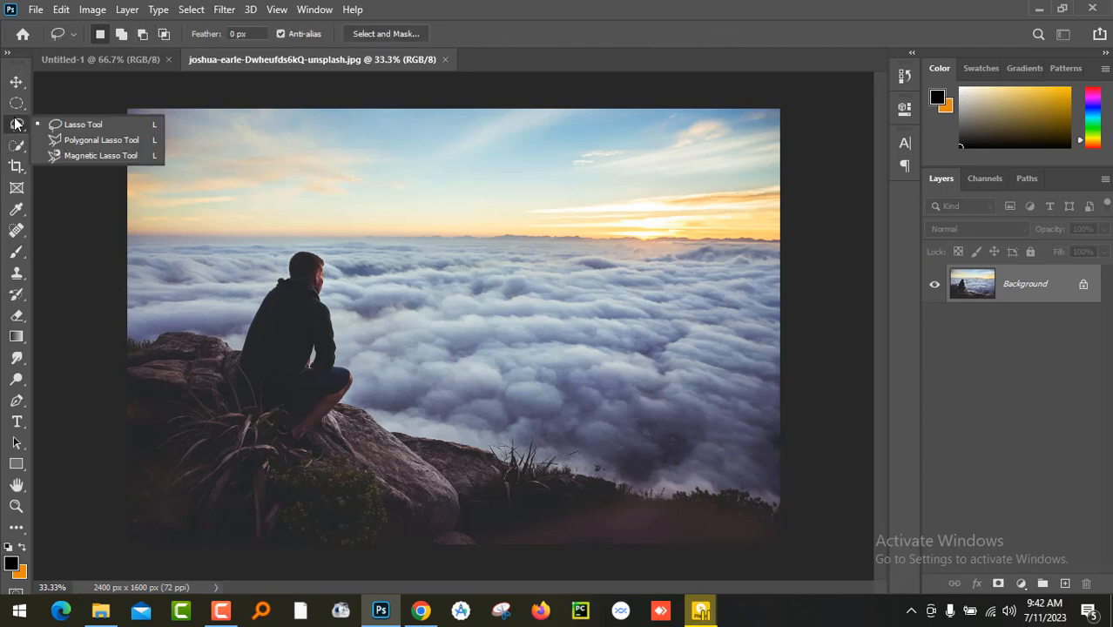
left_click(76, 127)
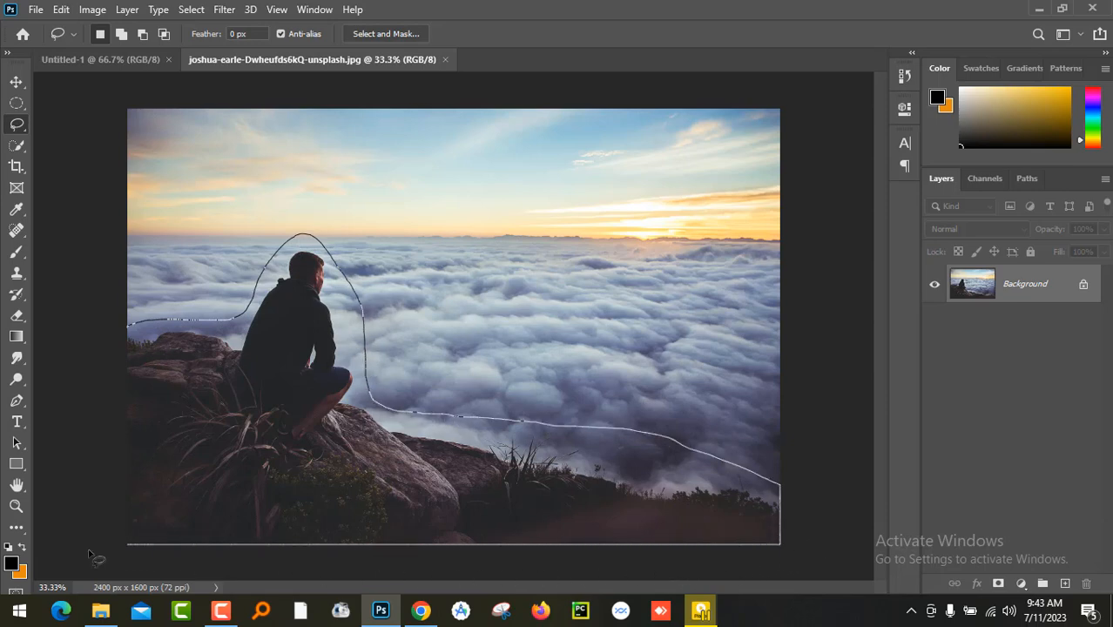
left_click_drag(100, 316, 103, 317)
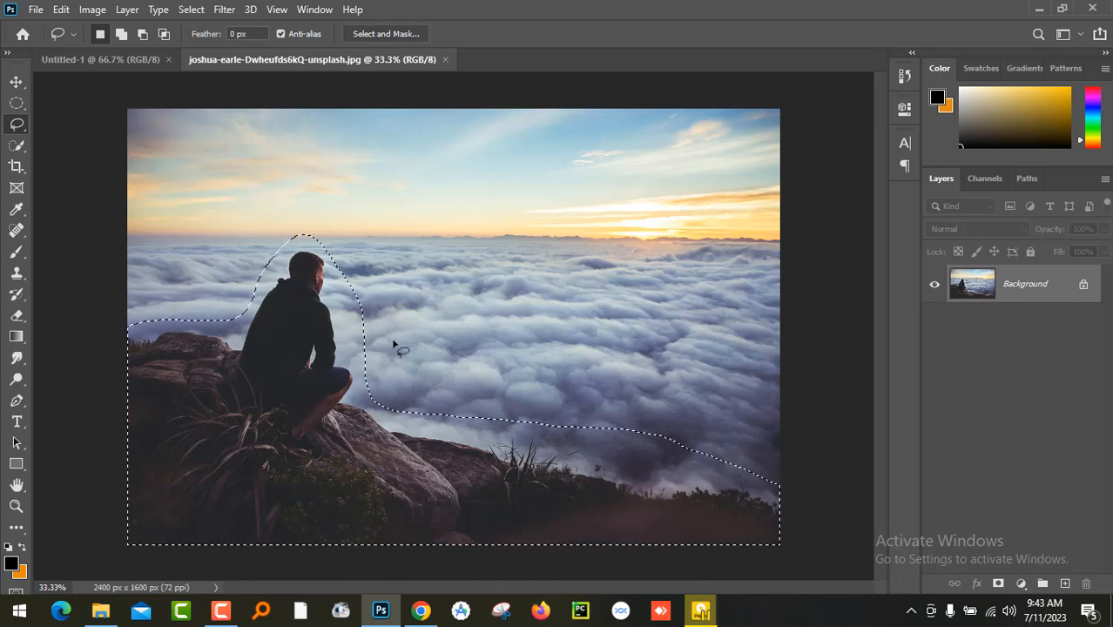
left_click(61, 10)
left_click(100, 261)
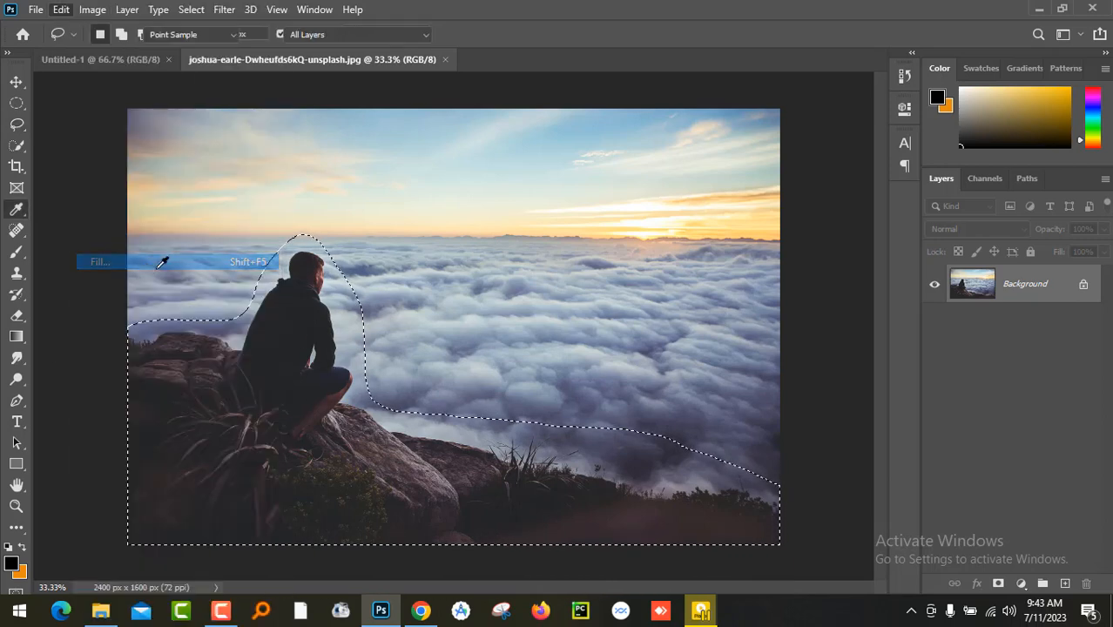
left_click(645, 148)
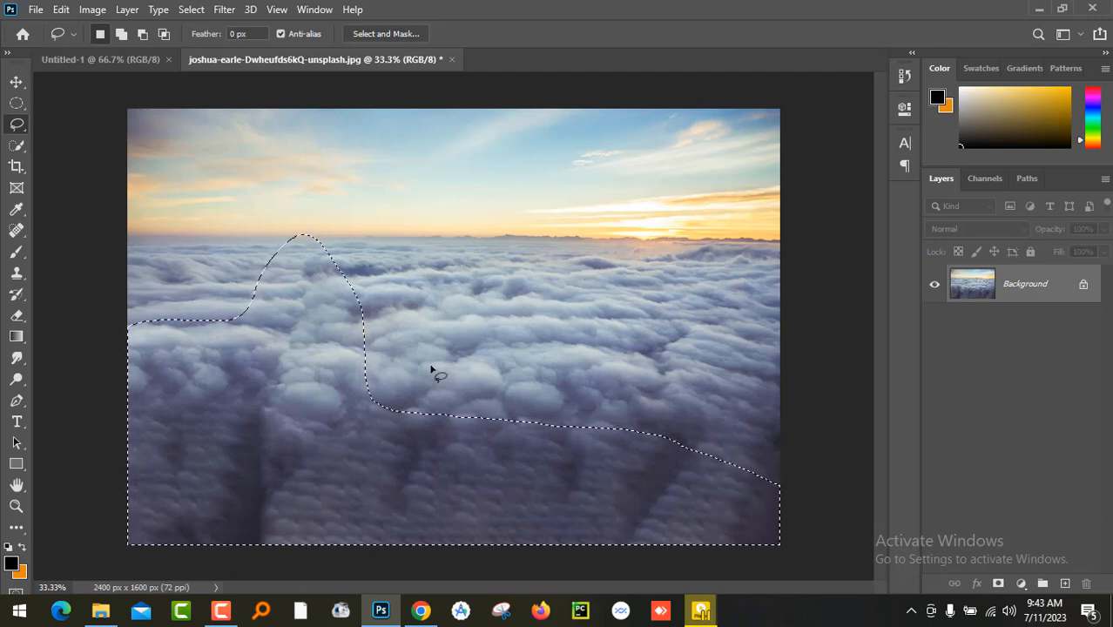
key("ctrl+d")
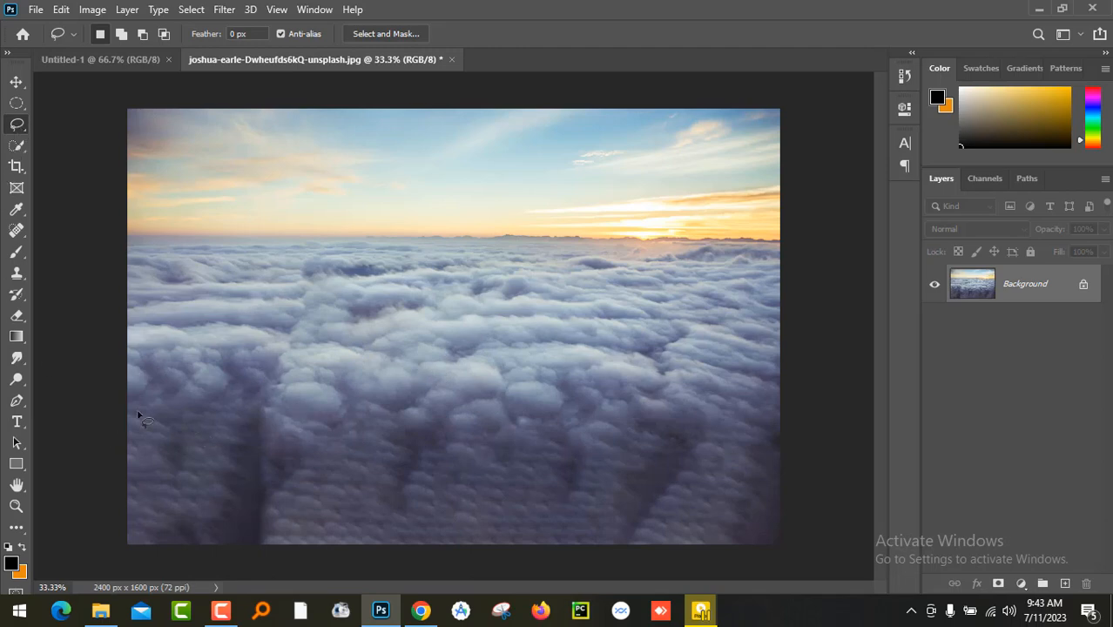
- Lasso the dark streaked patch in the lower-left clouds, fill it to blend with its surroundings, and deselect
left_click(178, 373)
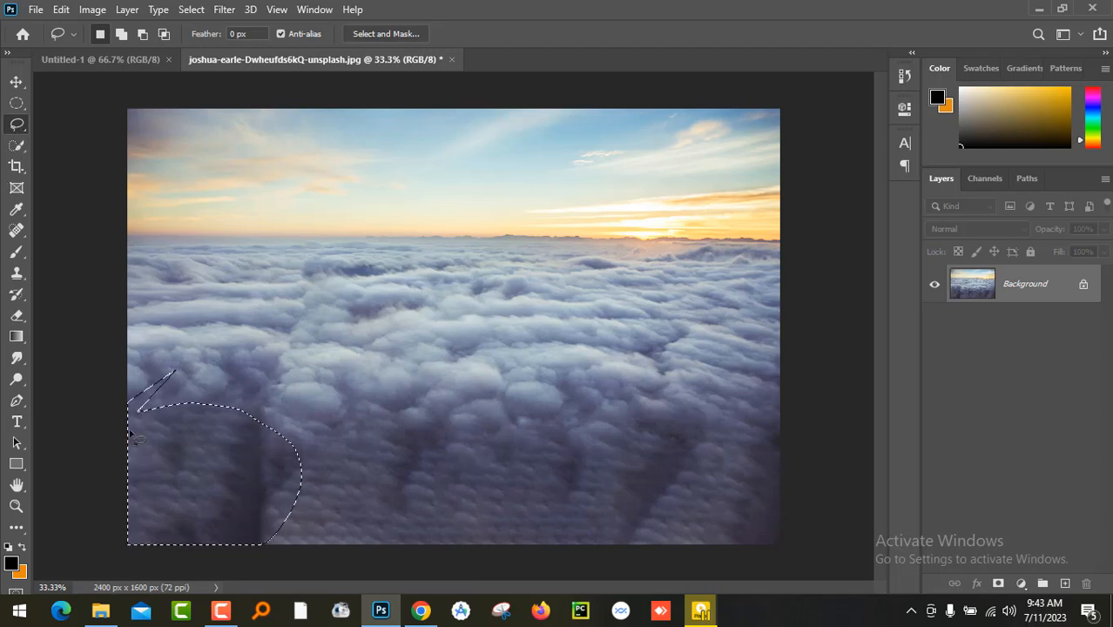
left_click(62, 10)
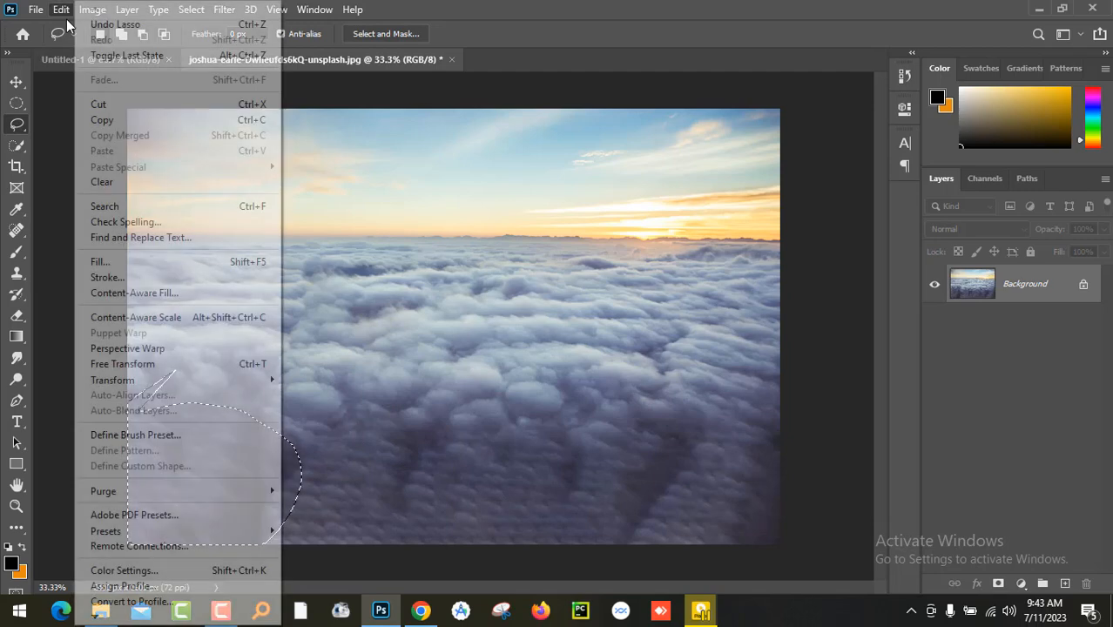
left_click(139, 261)
left_click(661, 145)
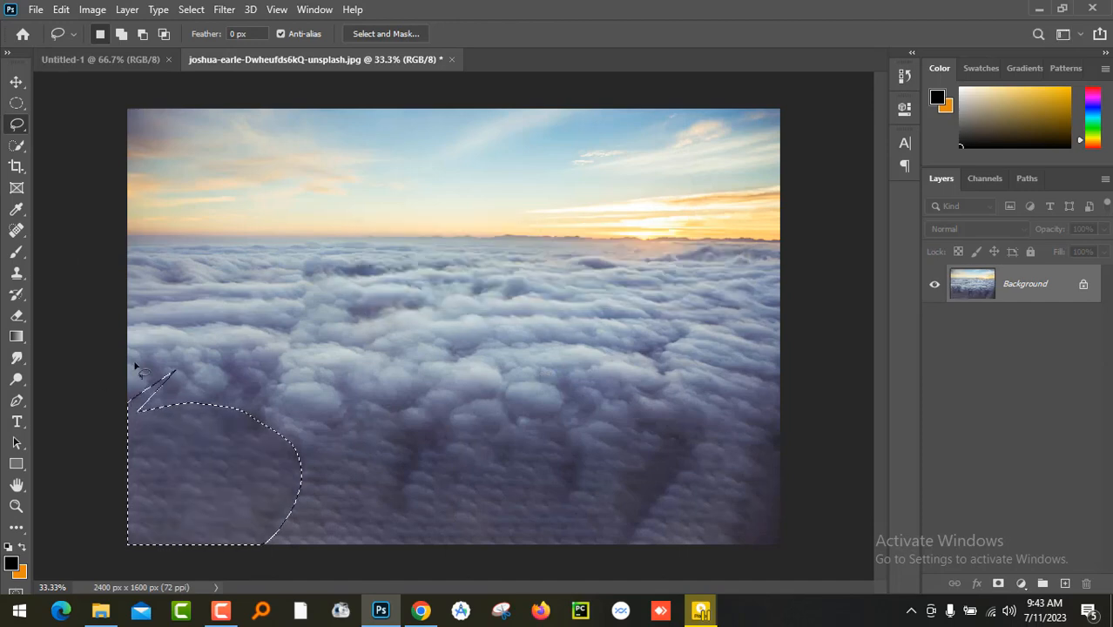
left_click(16, 82)
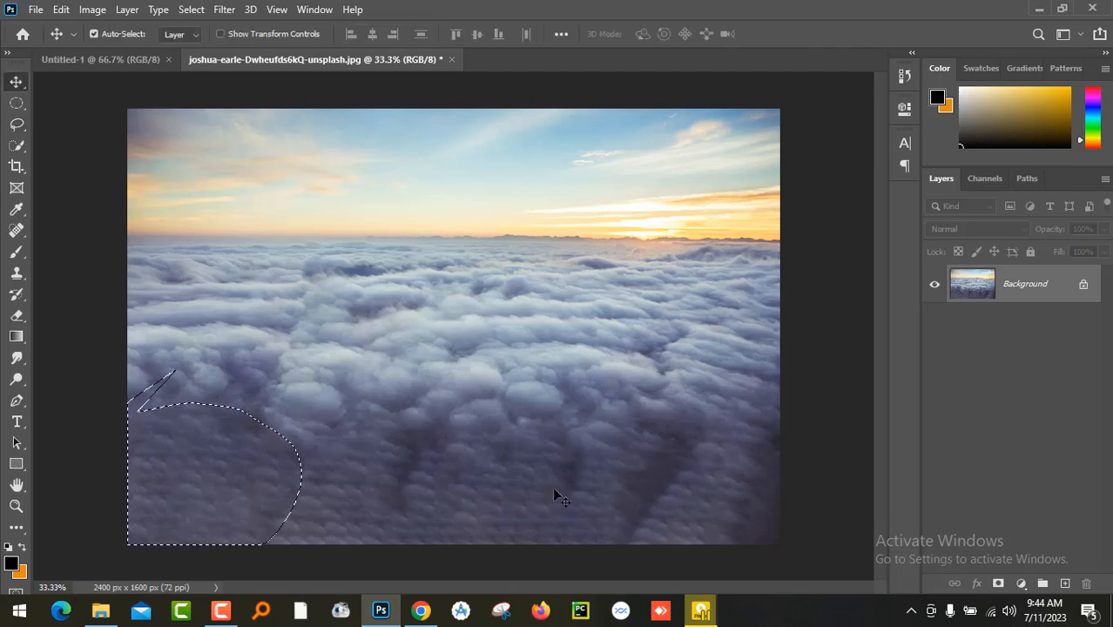
key("ctrl+d")
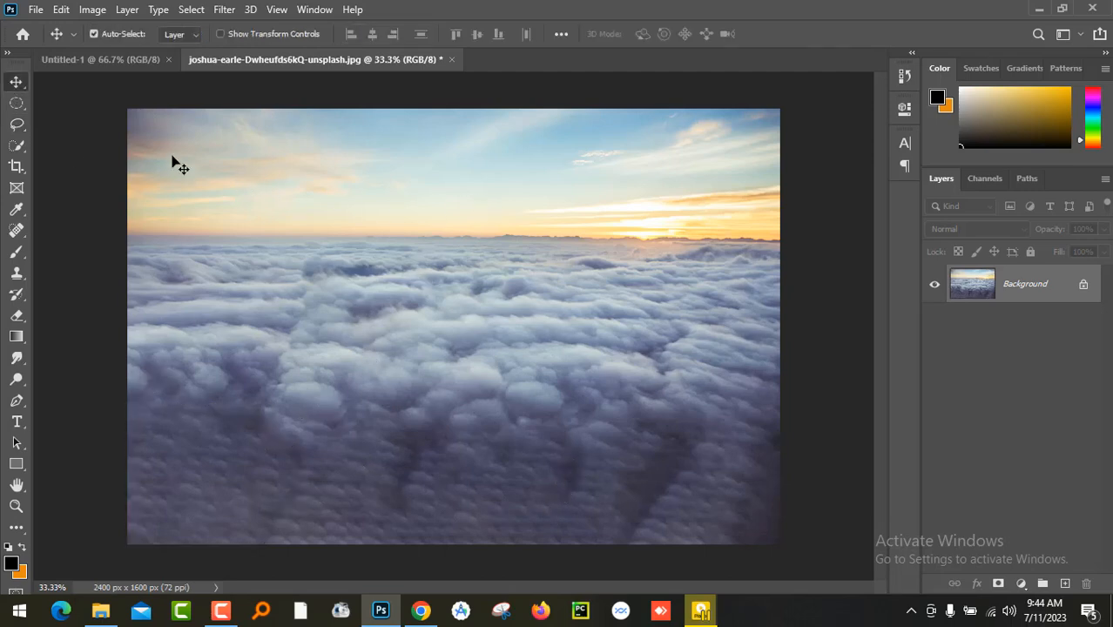
- Unlock the Background layer of the cleaned cloud photo and copy it into the Untitled-1 document
left_click_drag(641, 228, 451, 206)
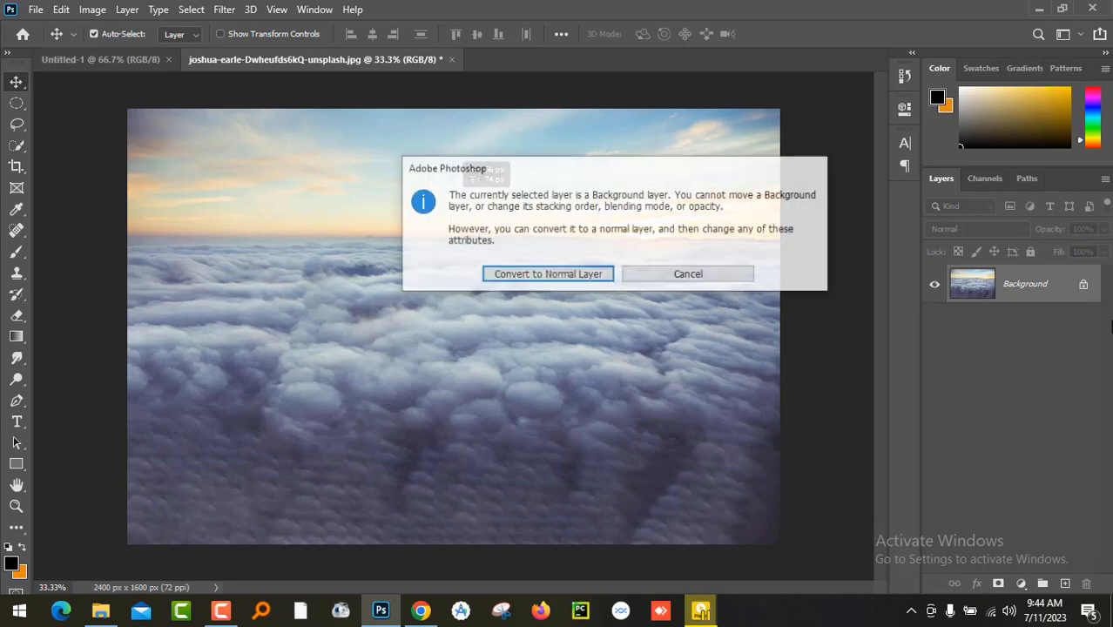
left_click(689, 275)
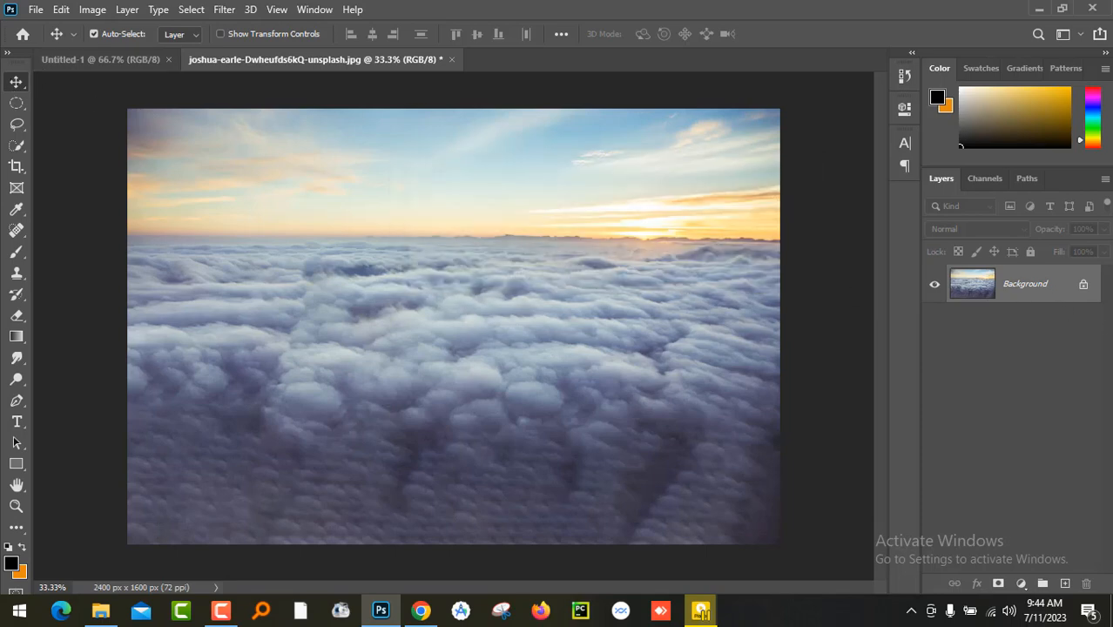
left_click(1085, 287)
left_click_drag(477, 209, 428, 277)
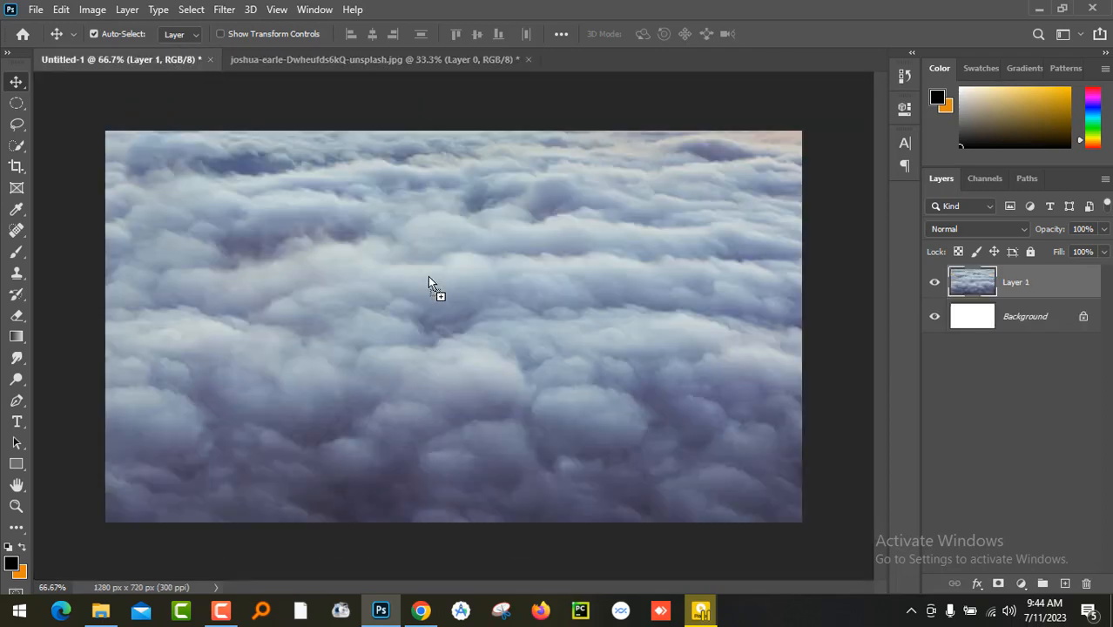
- Scale down and reposition the cloud layer so it covers the whole canvas with both sky and clouds showing
key("ctrl+minus")
key("ctrl+minus")
key("ctrl+minus")
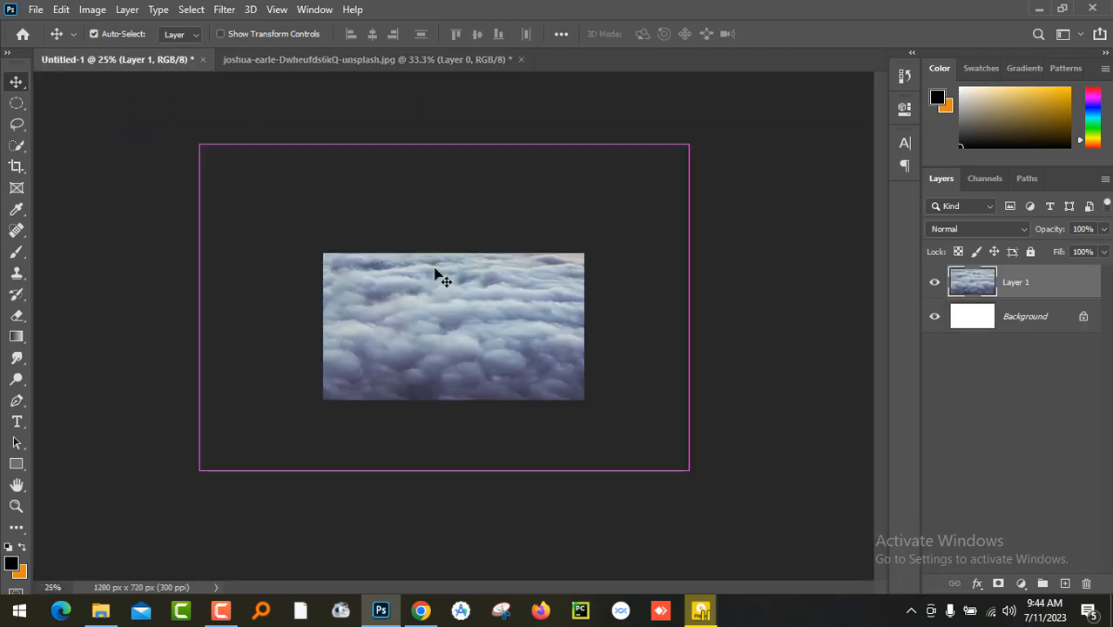
key("ctrl+t")
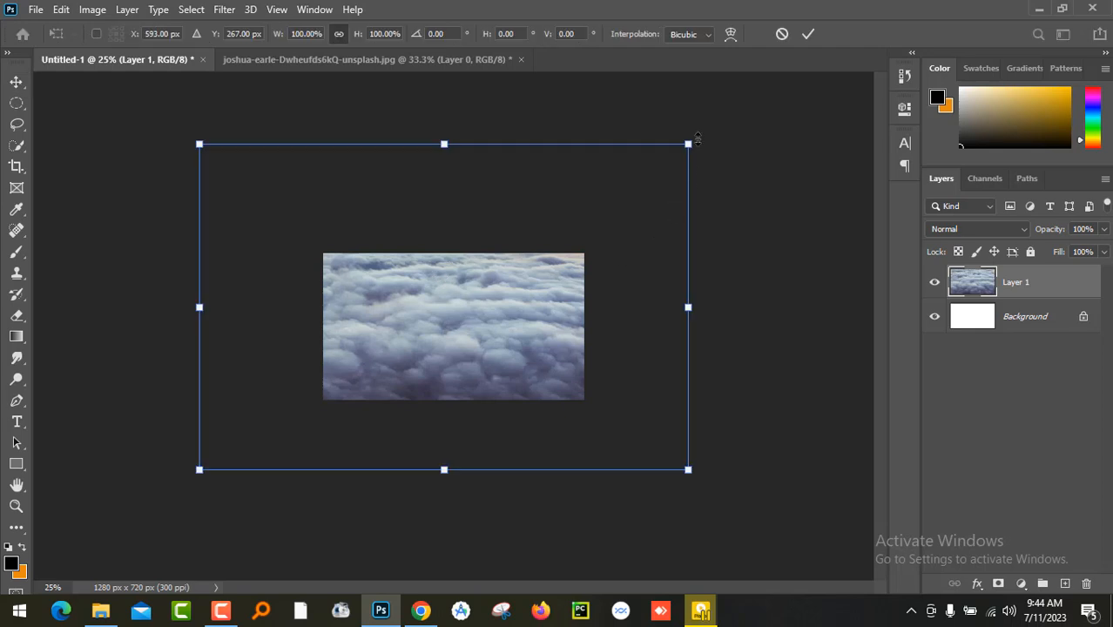
left_click_drag(688, 143, 590, 209)
left_click_drag(536, 311, 546, 338)
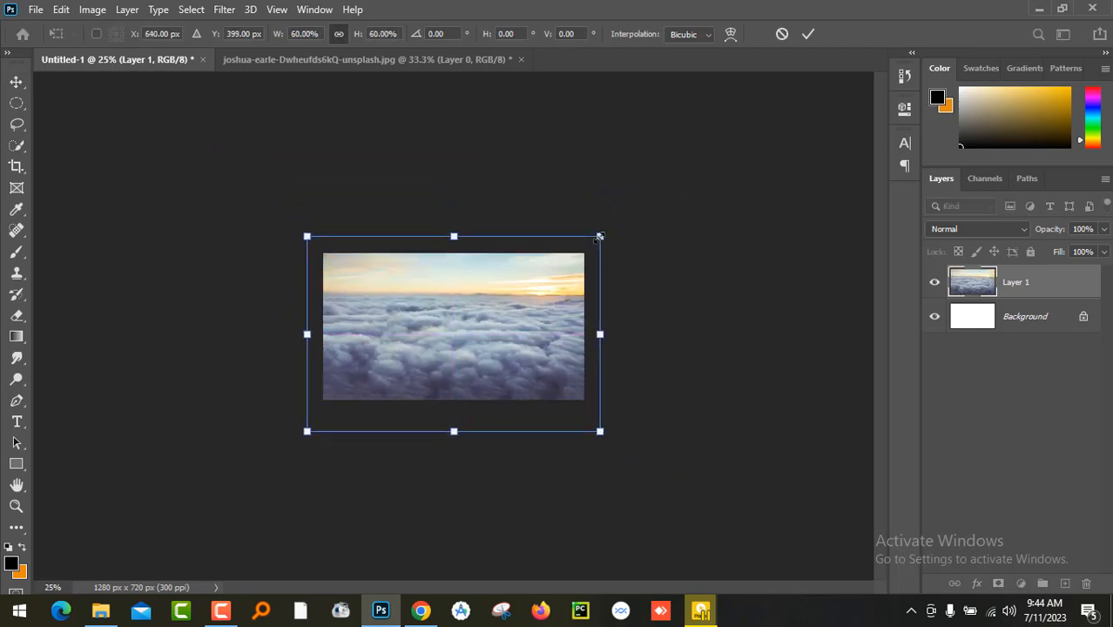
left_click_drag(599, 236, 587, 246)
left_click_drag(534, 294, 535, 301)
key("ctrl+0")
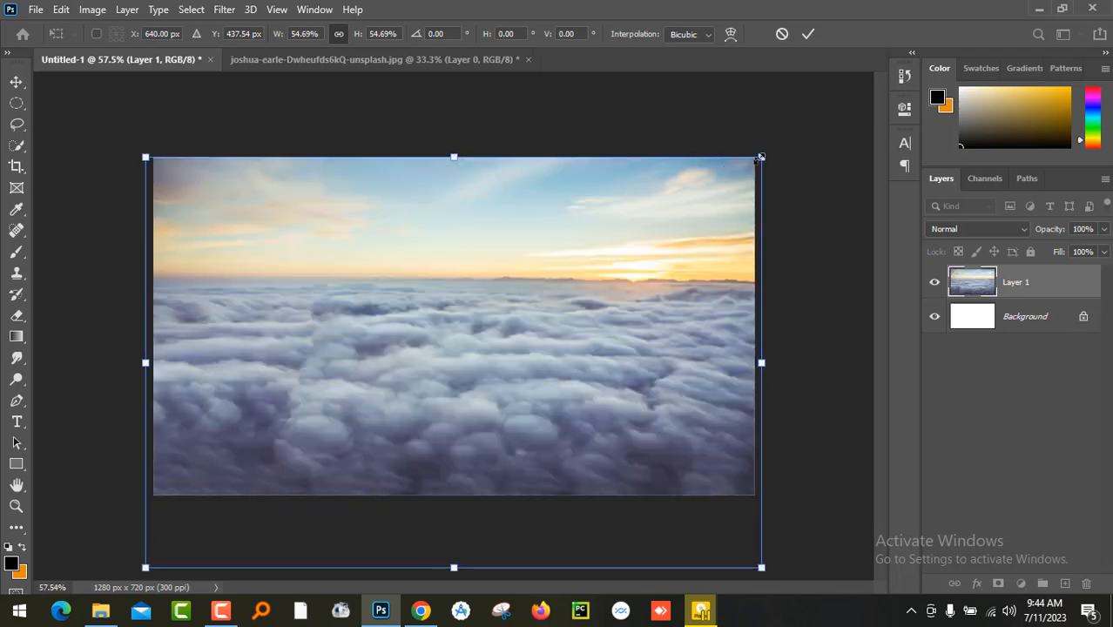
left_click_drag(760, 156, 783, 142)
left_click_drag(609, 251, 605, 269)
key("Return")
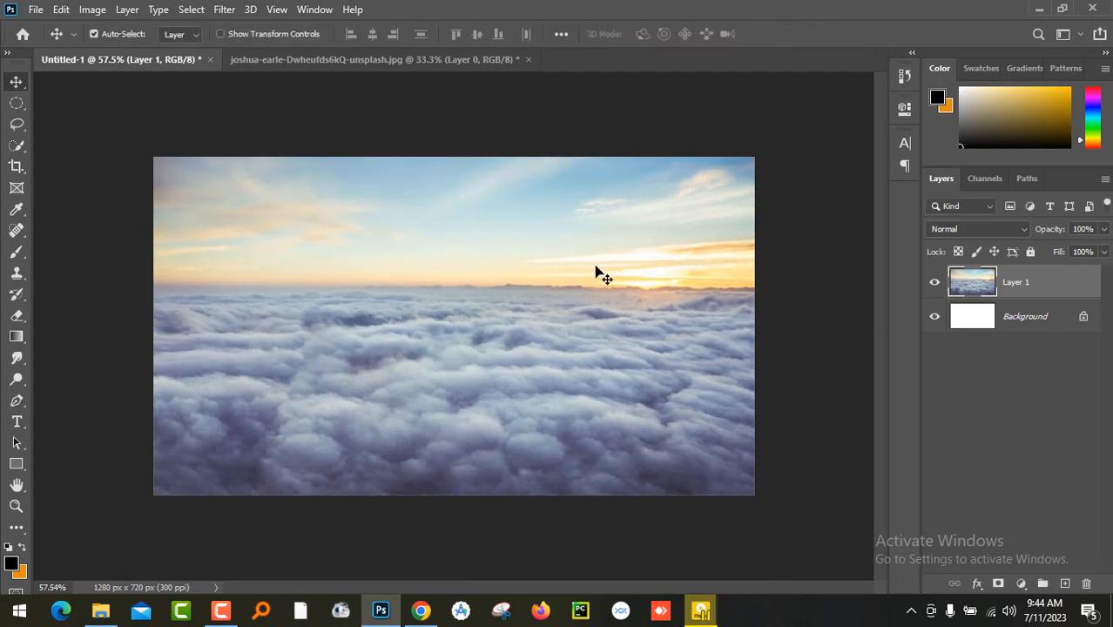
- Mask out the sky on Layer 1 using an inverted rectangular selection drawn from the canvas top to just below the horizon
right_click(16, 105)
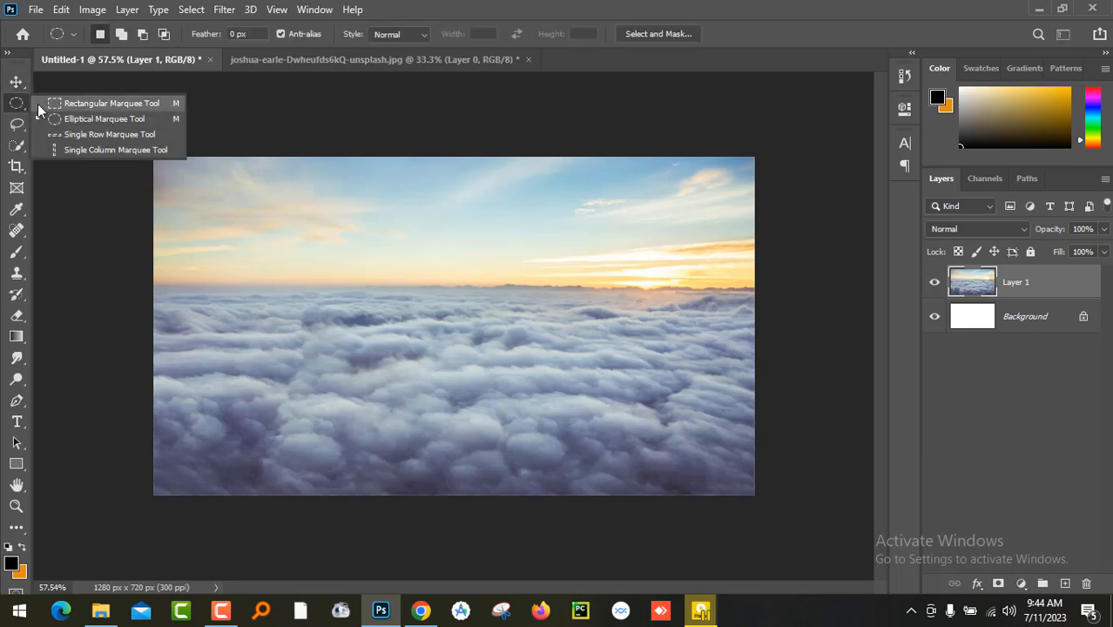
left_click(87, 103)
left_click_drag(135, 152, 787, 307)
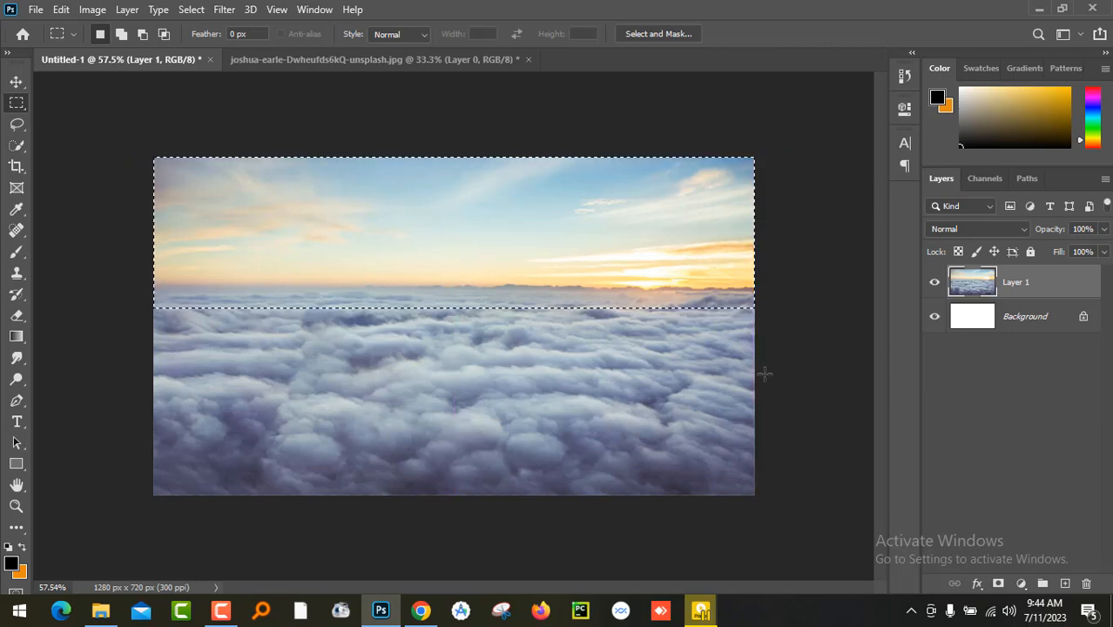
left_click(191, 9)
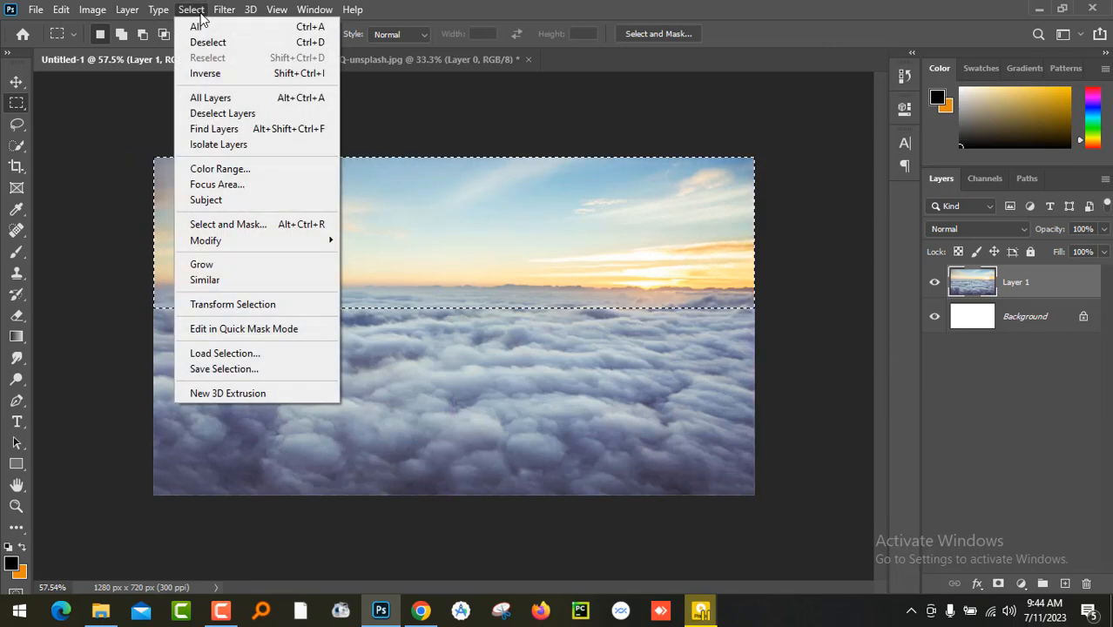
left_click(209, 74)
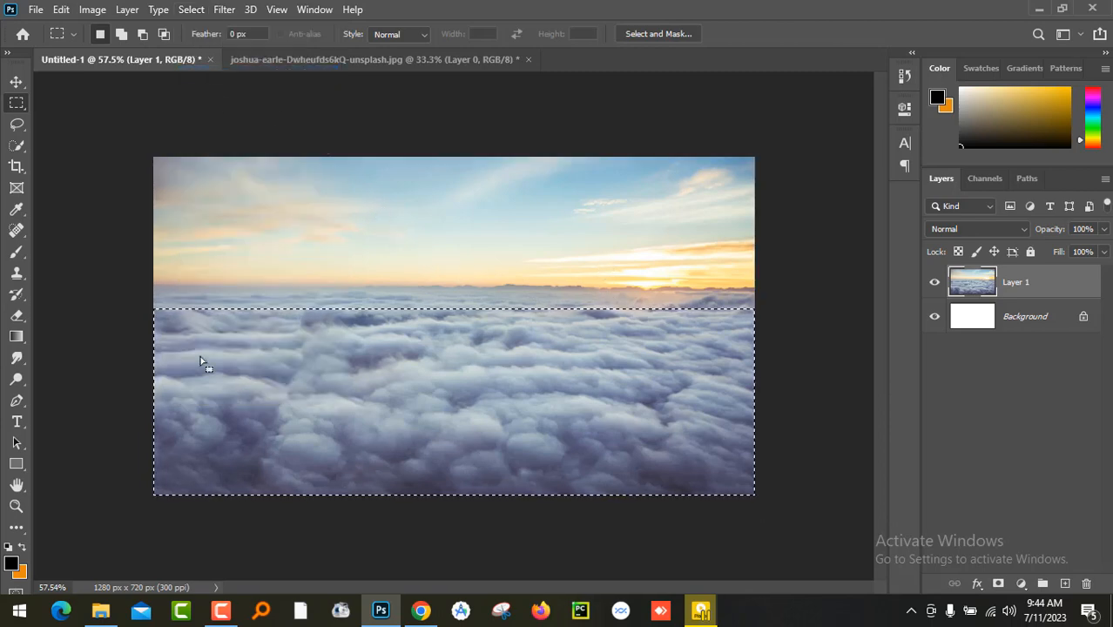
left_click(998, 584)
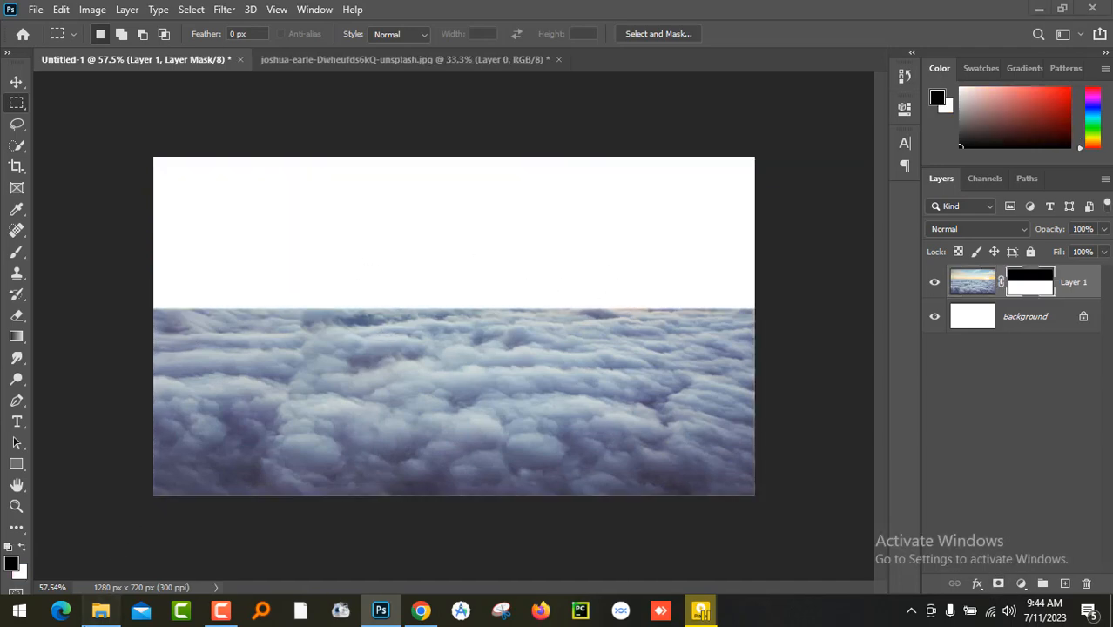
- Place the blue background_stock372 image, enlarge it to cover the canvas, and move it beneath Layer 1
left_click(100, 610)
left_click_drag(171, 221, 402, 417)
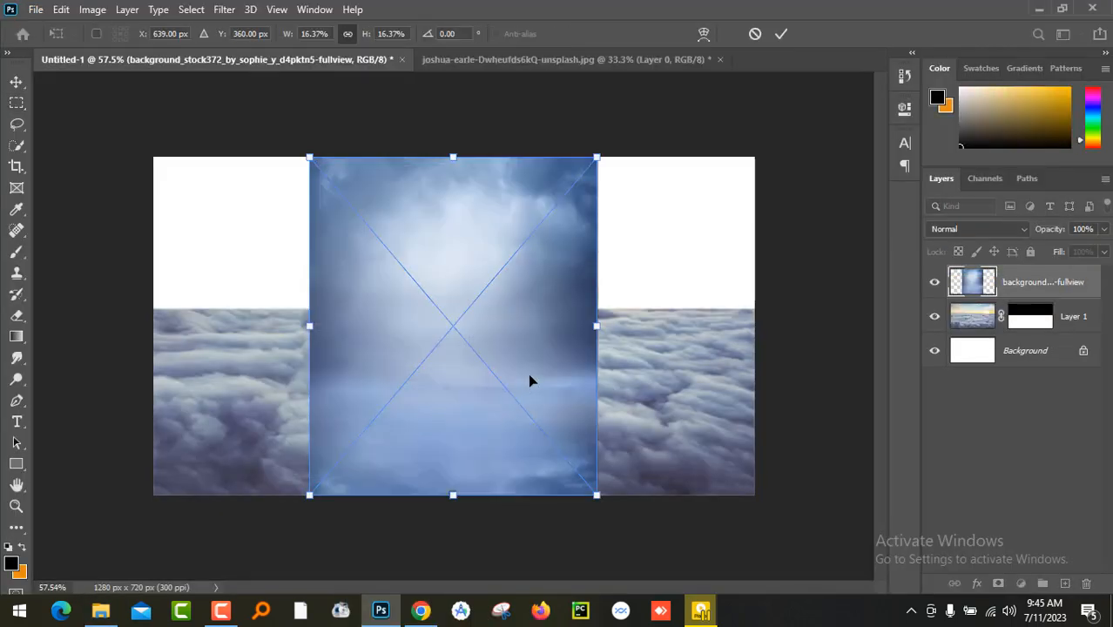
left_click_drag(596, 157, 864, 61)
key("Return")
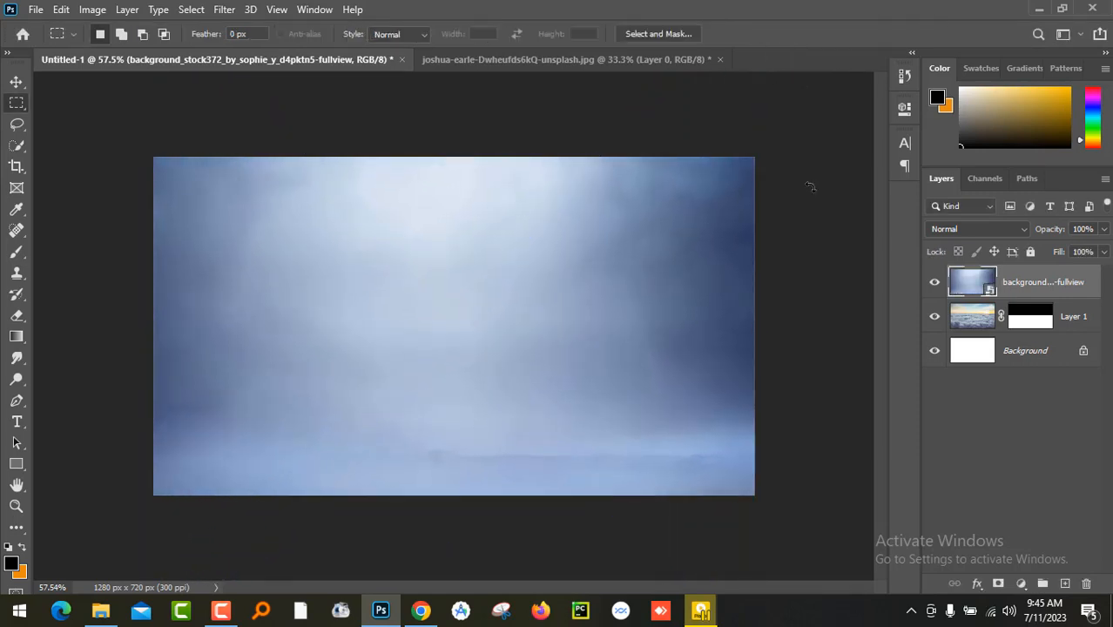
left_click_drag(1062, 293, 1047, 336)
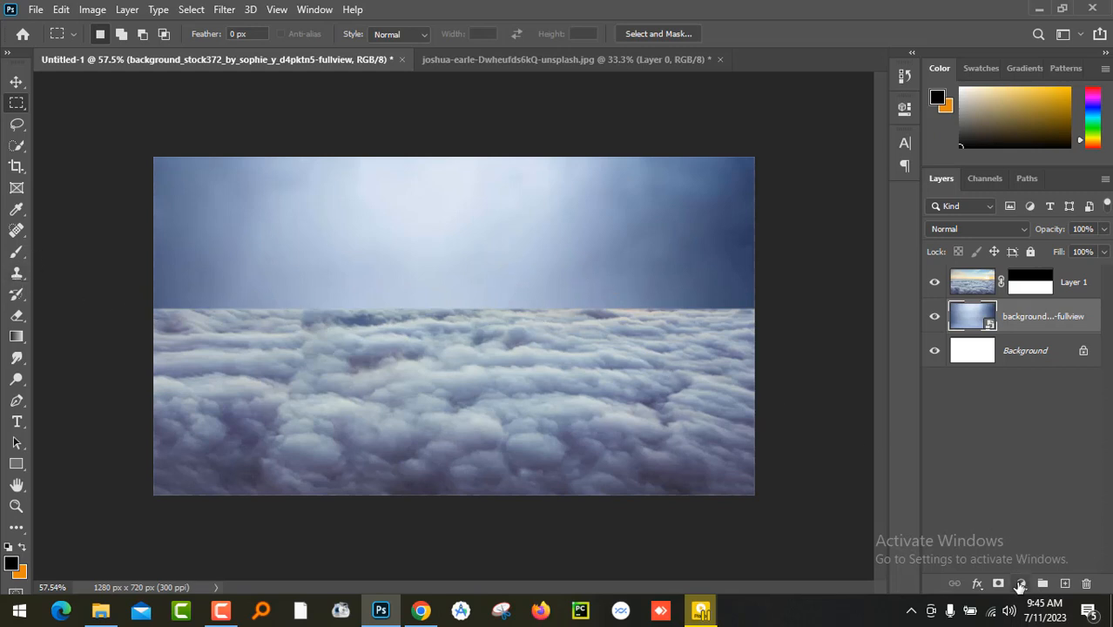
- Add a Levels adjustment clipped to the blue sky layer and lower its output white level to 150
left_click(1021, 585)
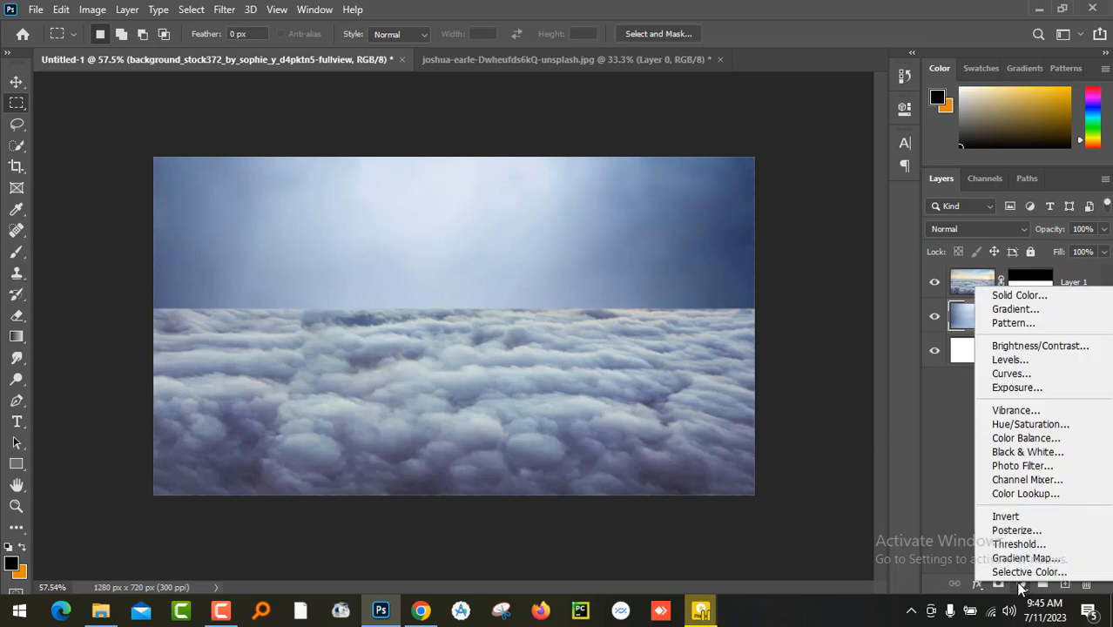
left_click(1085, 360)
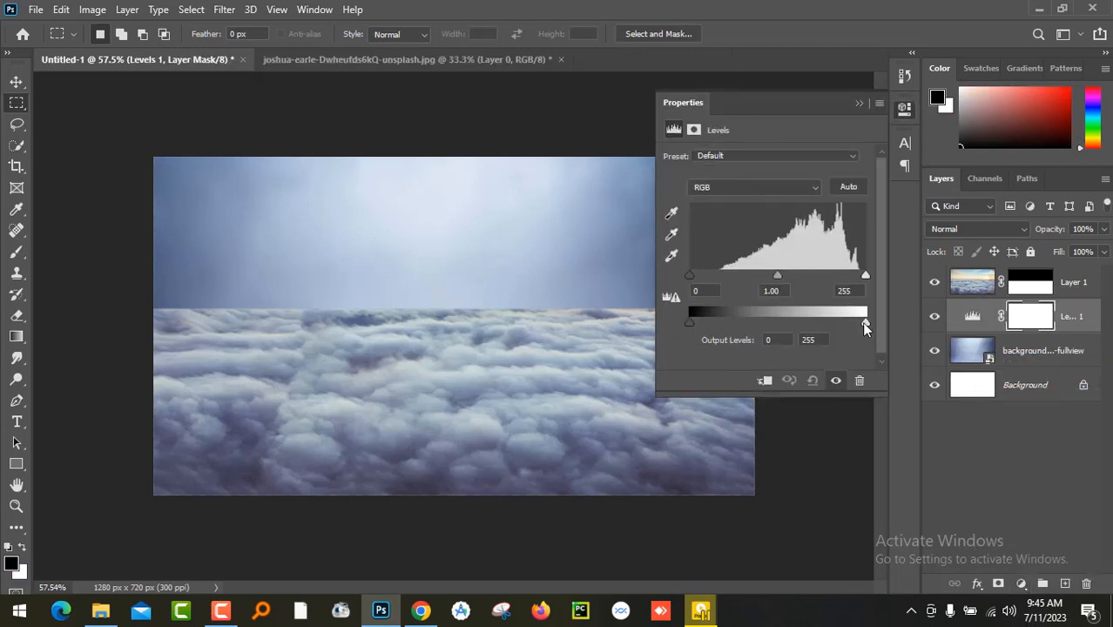
left_click_drag(864, 322, 862, 322)
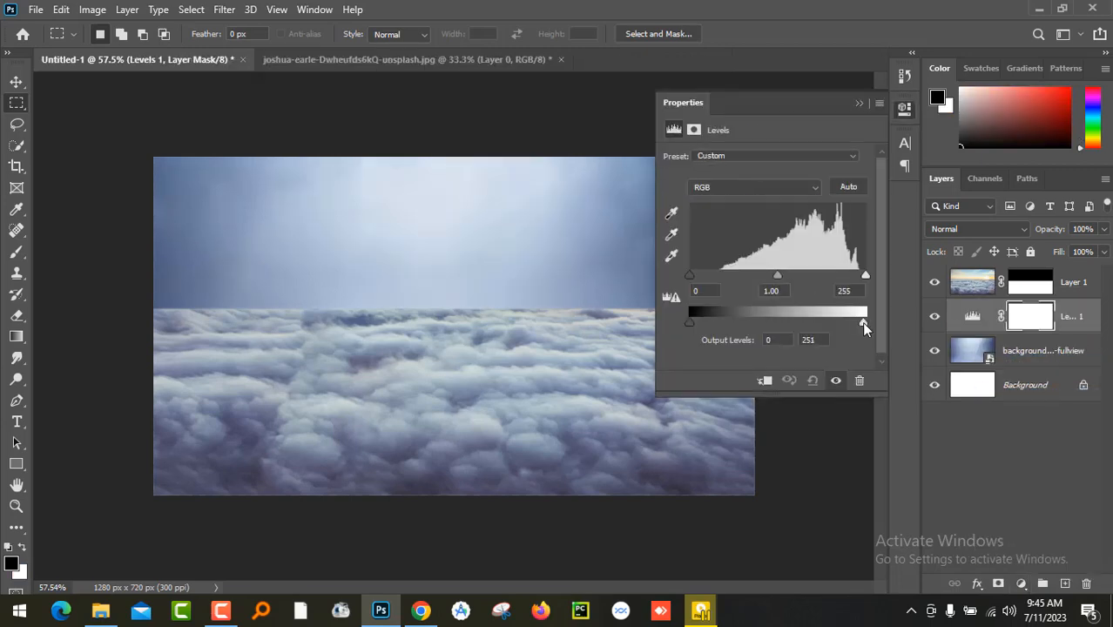
left_click(764, 380)
left_click_drag(862, 327, 807, 332)
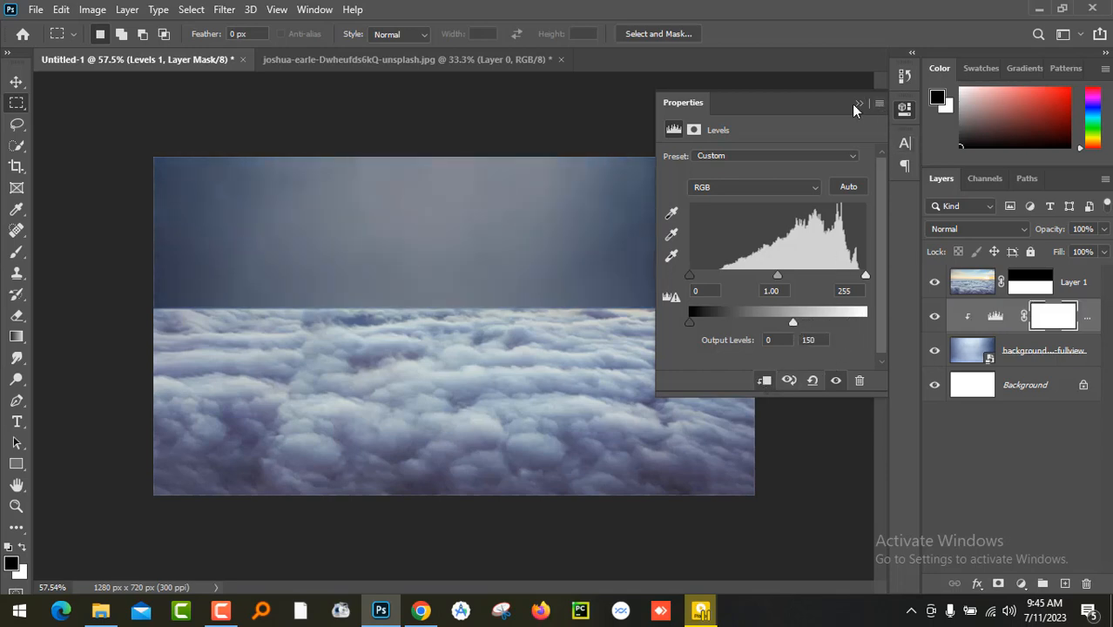
- Add a Levels adjustment clipped to Layer 1 and lower its output white level to about 168 to darken the clouds
left_click(975, 287)
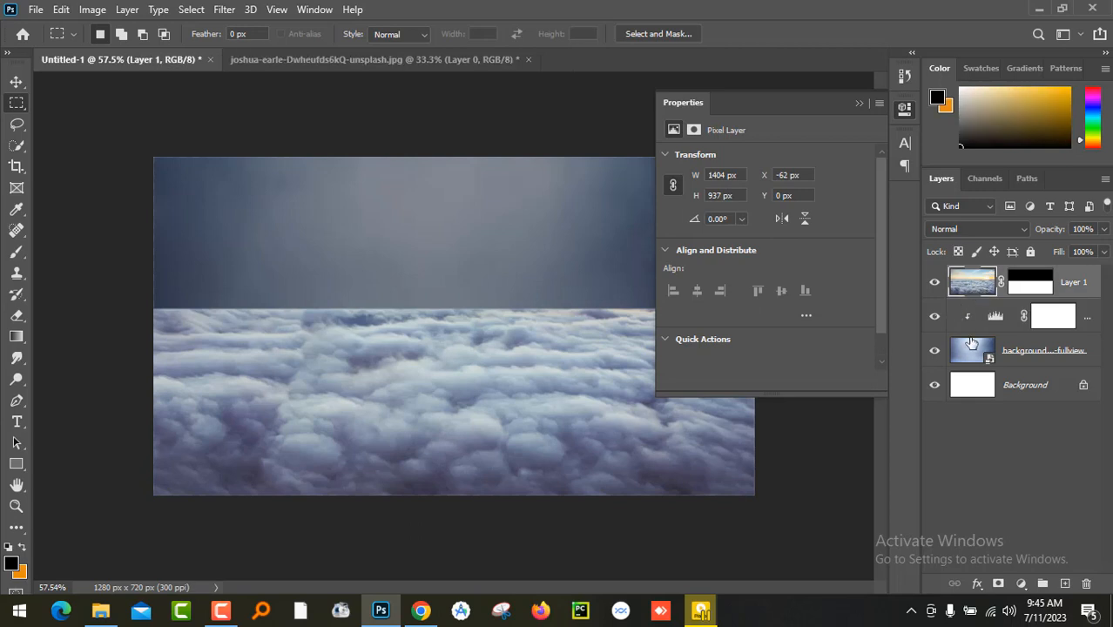
left_click(1012, 586)
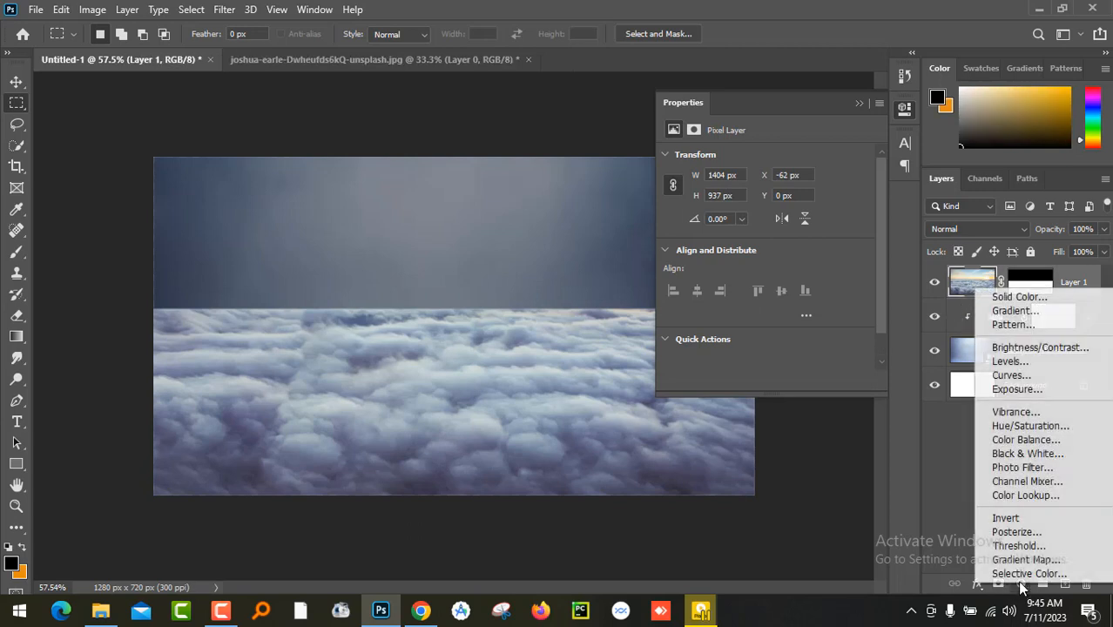
left_click(1056, 362)
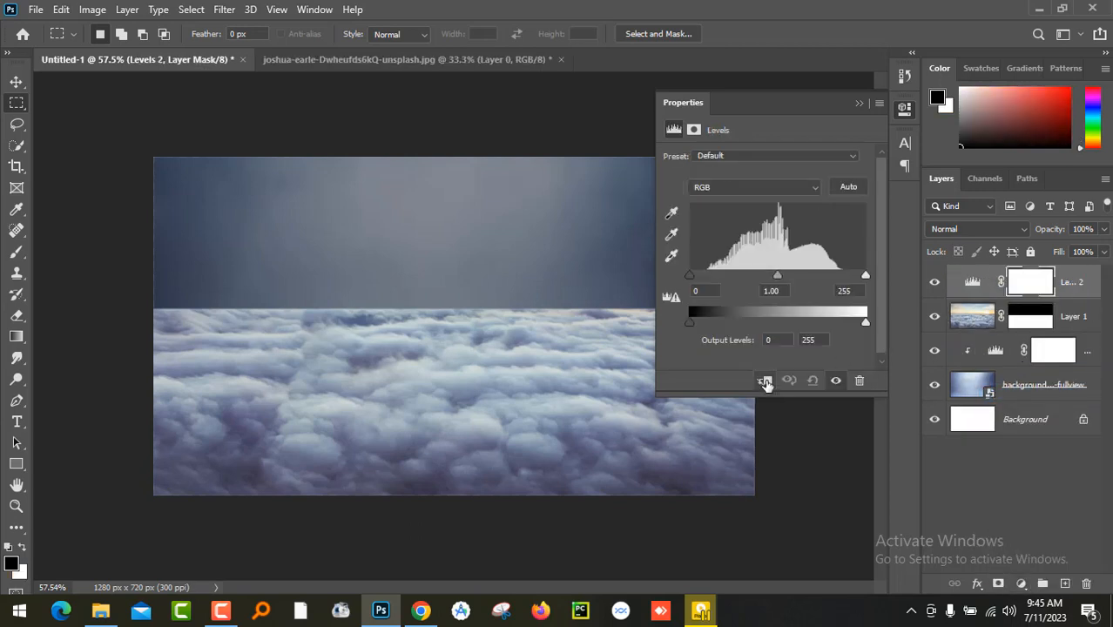
left_click(764, 382)
left_click_drag(865, 324, 795, 324)
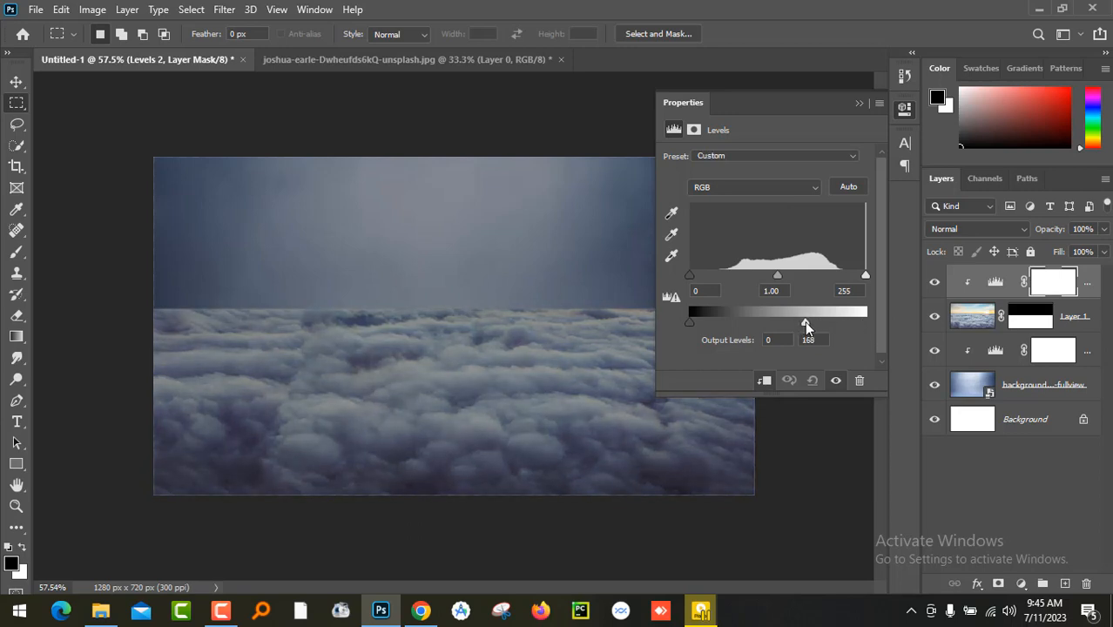
left_click(859, 105)
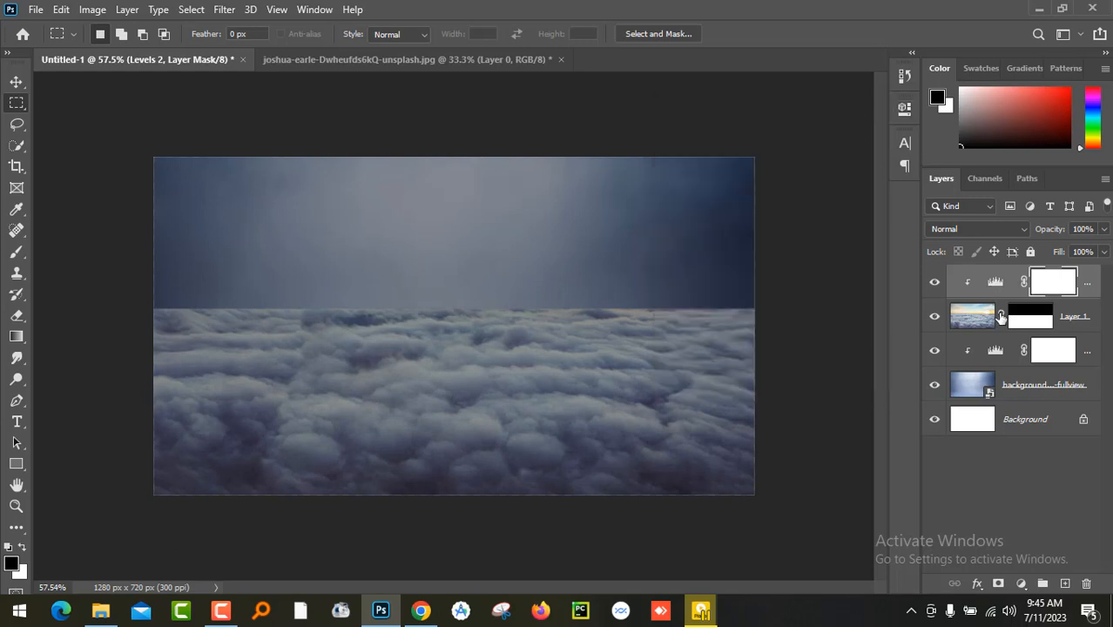
- Paint along the horizon on Layer 1's mask with a soft black 175 px brush at 38% opacity to blend clouds into sky
left_click(978, 322)
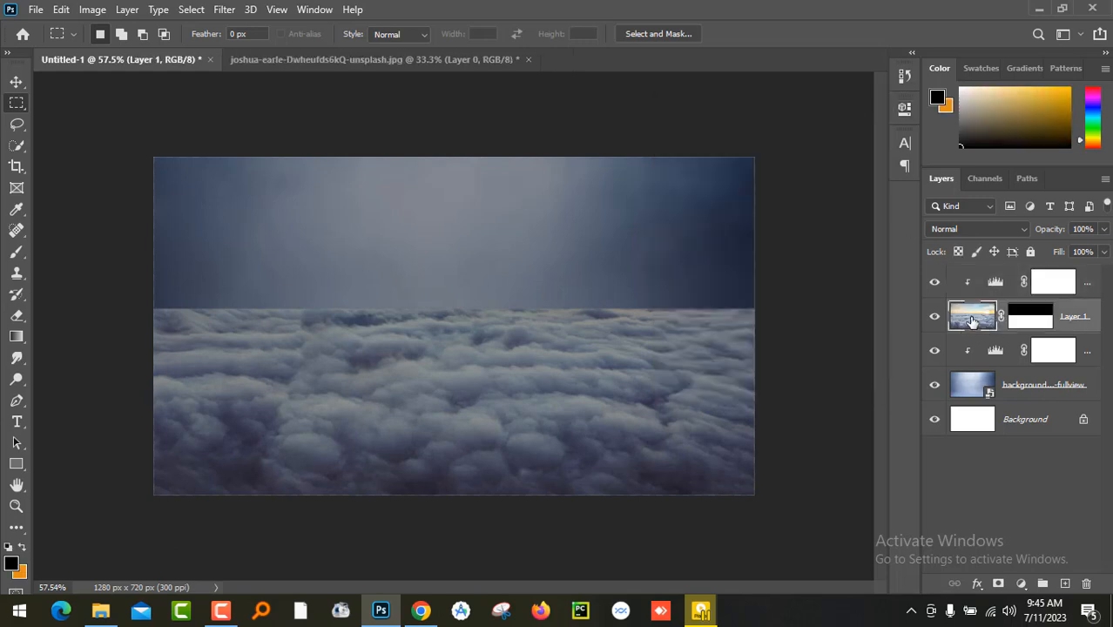
left_click(1014, 321)
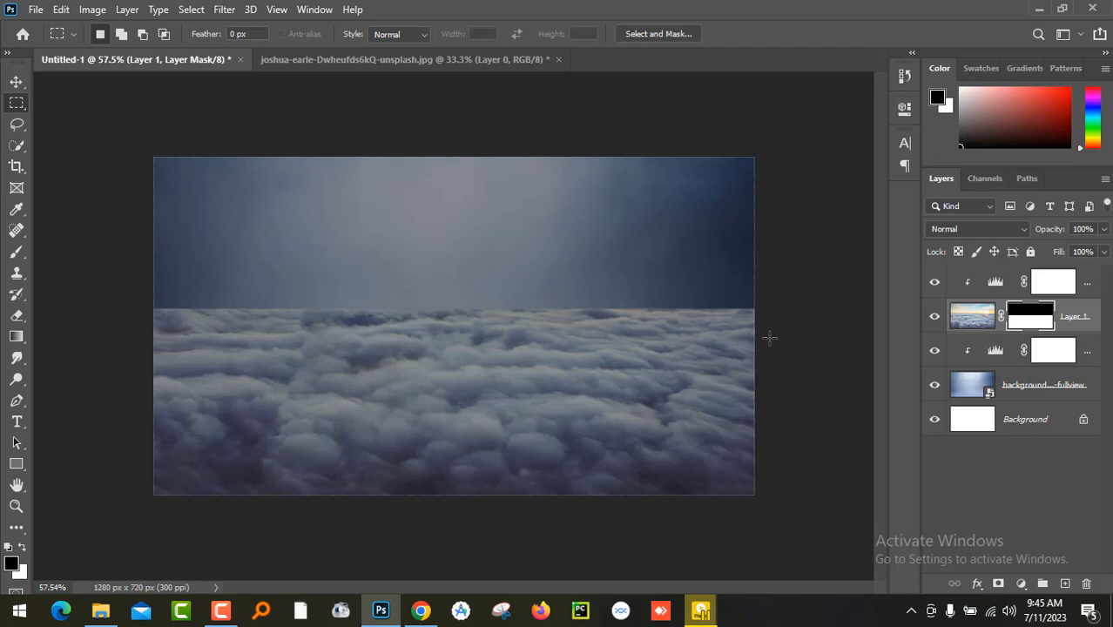
left_click(16, 252)
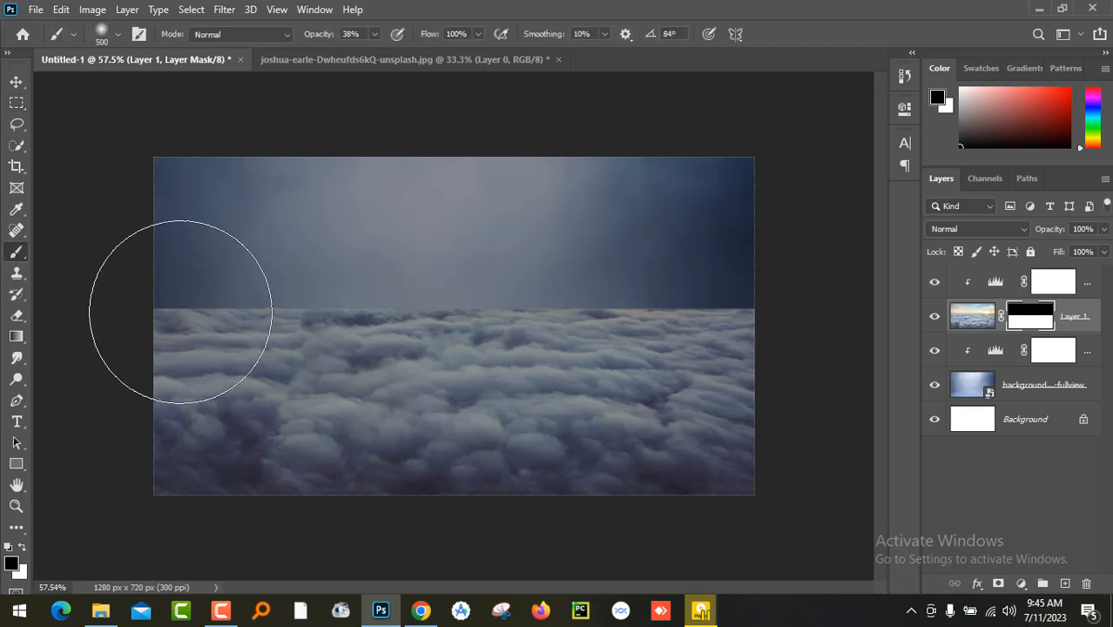
key("bracketleft")
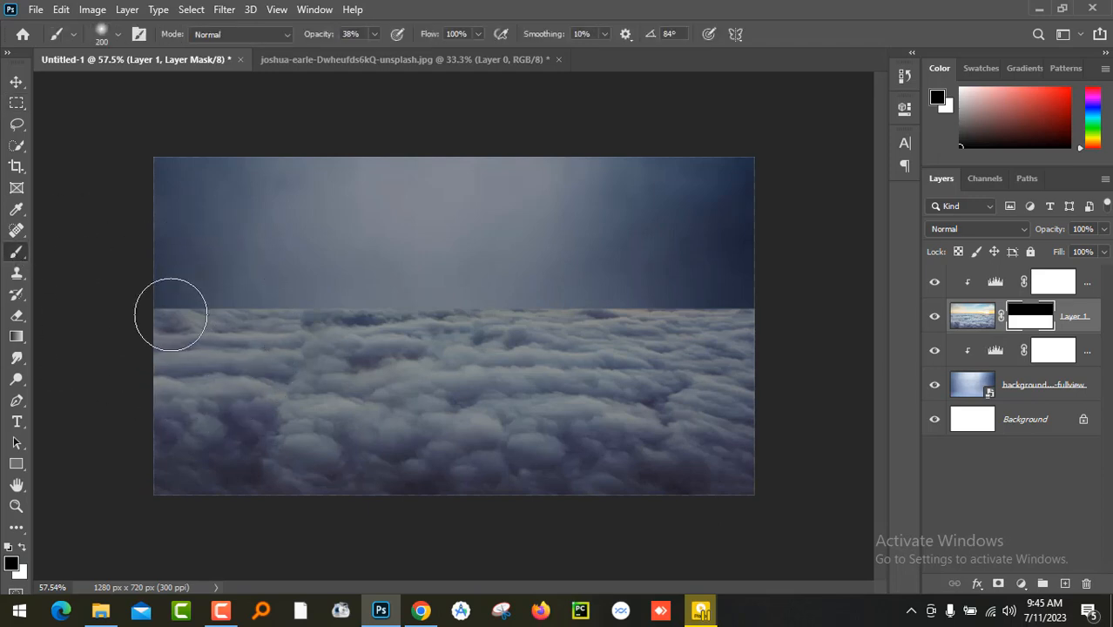
key("bracketleft")
mouse_move(170, 314)
left_mouse_down()
mouse_move(161, 311)
mouse_move(742, 309)
mouse_move(174, 300)
mouse_move(279, 297)
mouse_move(156, 296)
mouse_move(177, 290)
mouse_move(137, 277)
mouse_move(446, 294)
mouse_move(737, 284)
mouse_move(559, 276)
mouse_move(772, 299)
mouse_move(480, 283)
mouse_move(731, 288)
mouse_move(558, 286)
mouse_move(692, 289)
mouse_move(644, 284)
left_mouse_up()
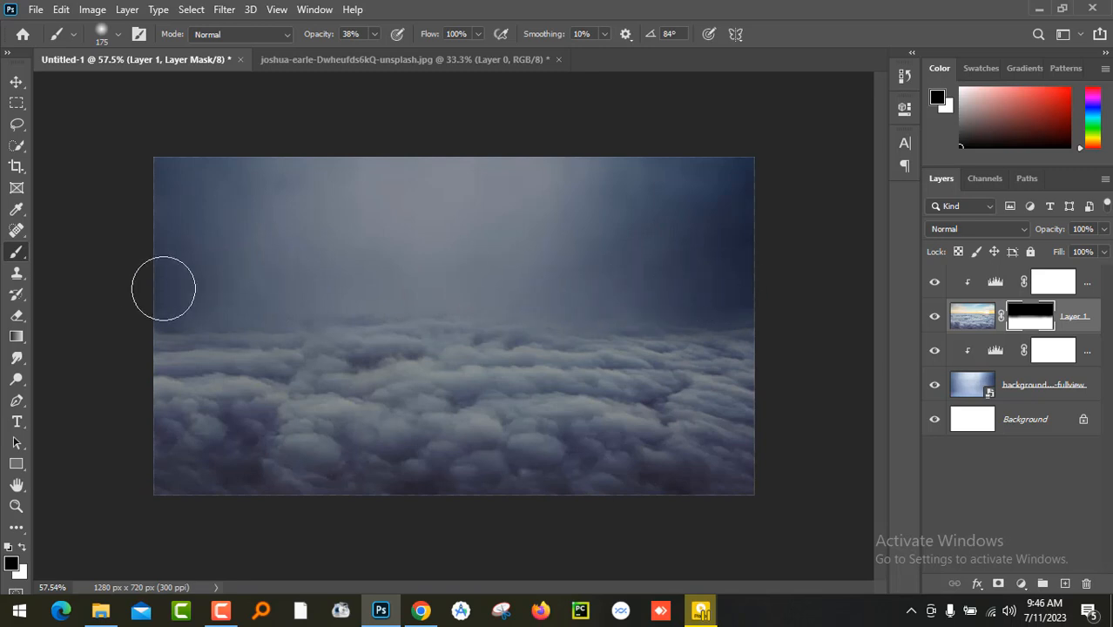
mouse_move(141, 292)
left_mouse_down()
mouse_move(207, 290)
mouse_move(207, 280)
left_mouse_up()
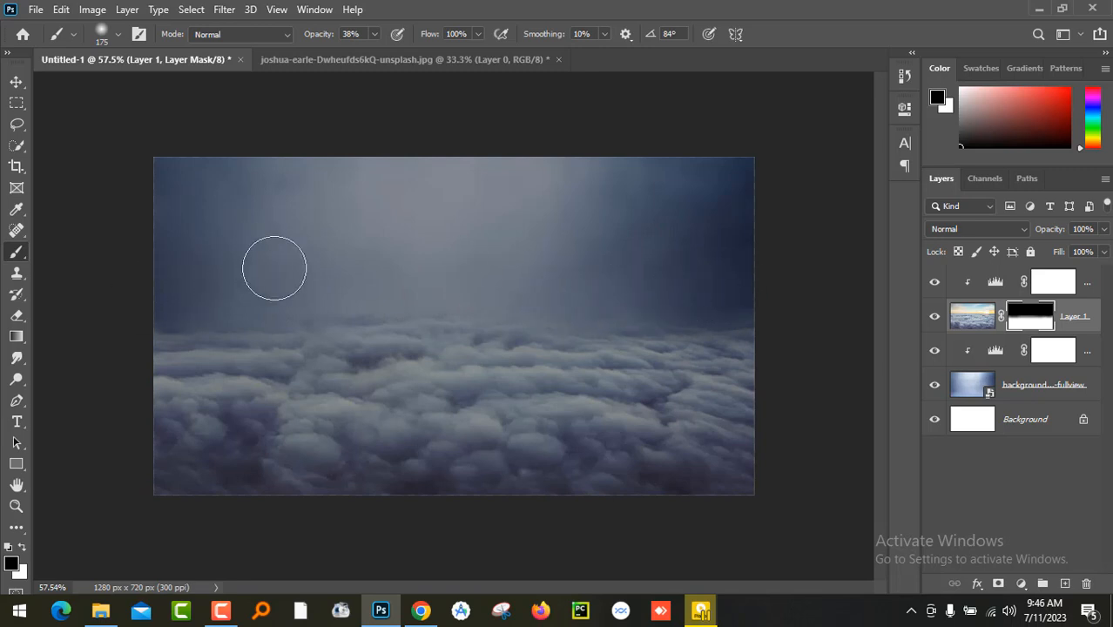
- Place the glowing orange ring image directly above Layer 1 and set its blend mode to Screen
left_click(16, 82)
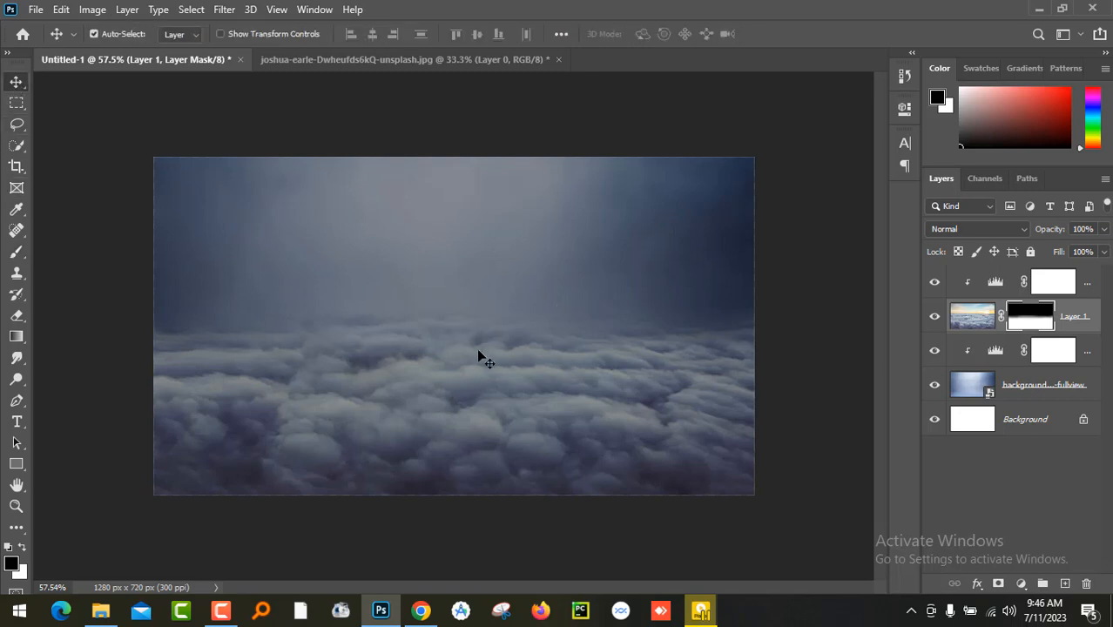
left_click(100, 610)
left_click_drag(533, 222, 424, 464)
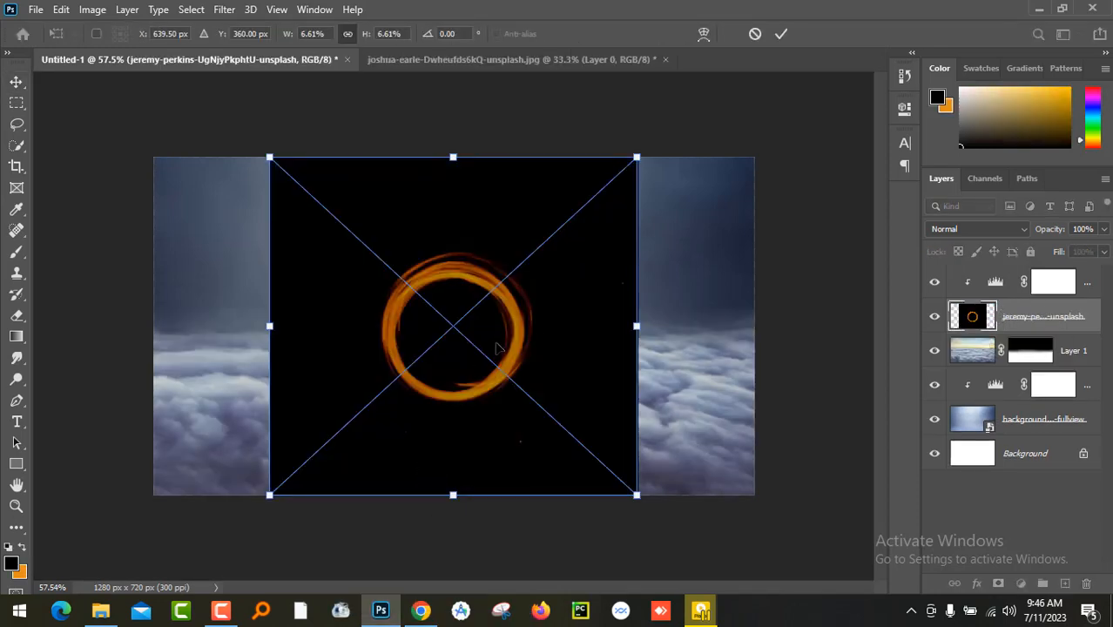
key("Return")
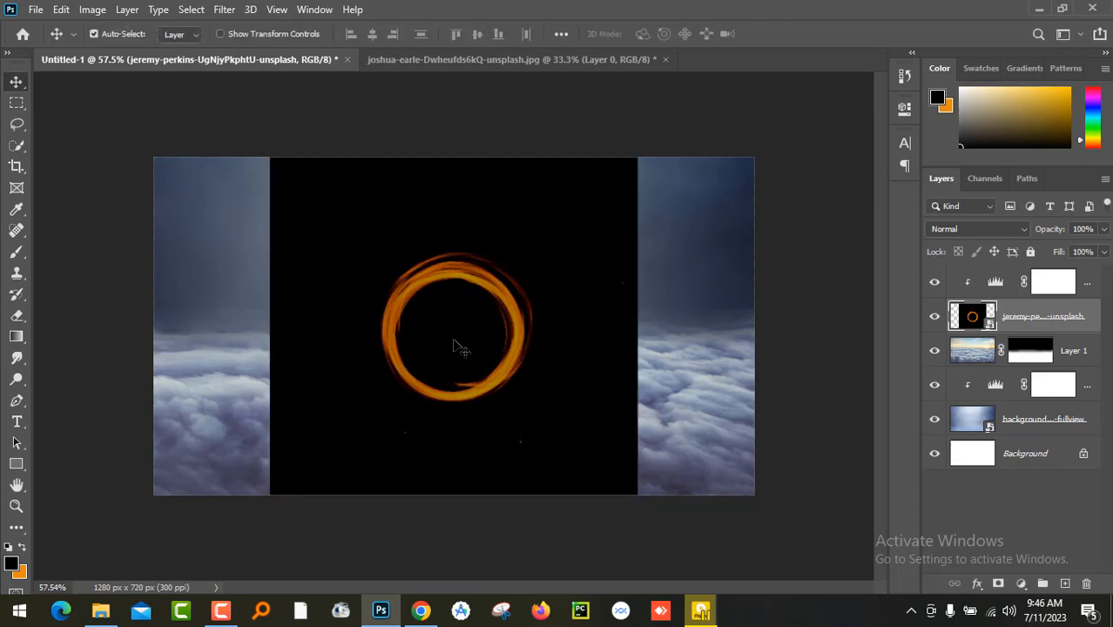
left_click(1018, 230)
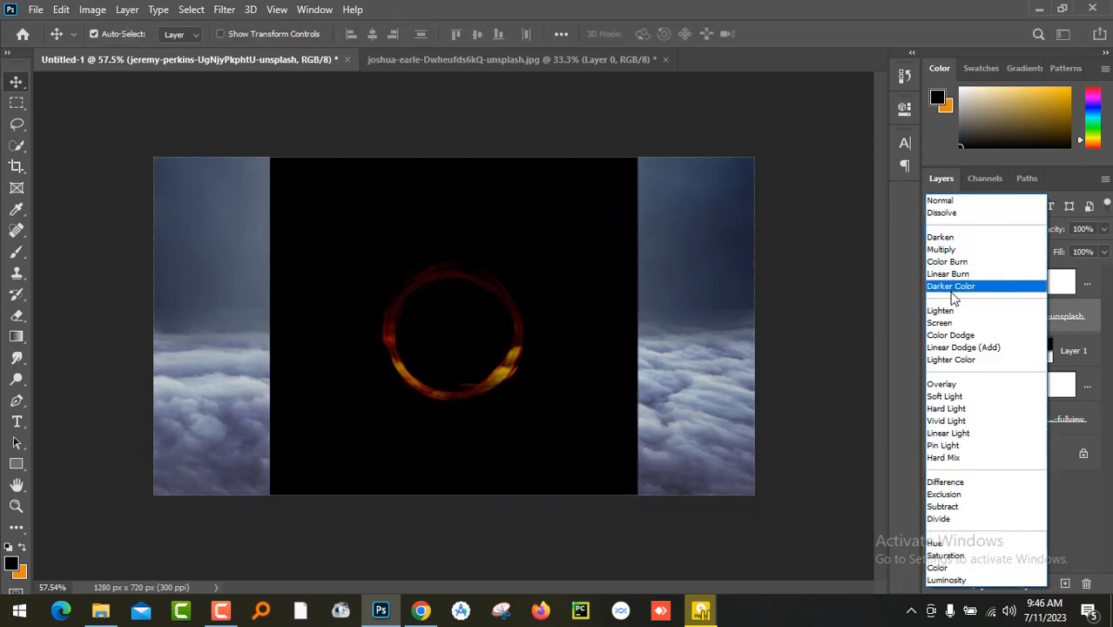
left_click(950, 323)
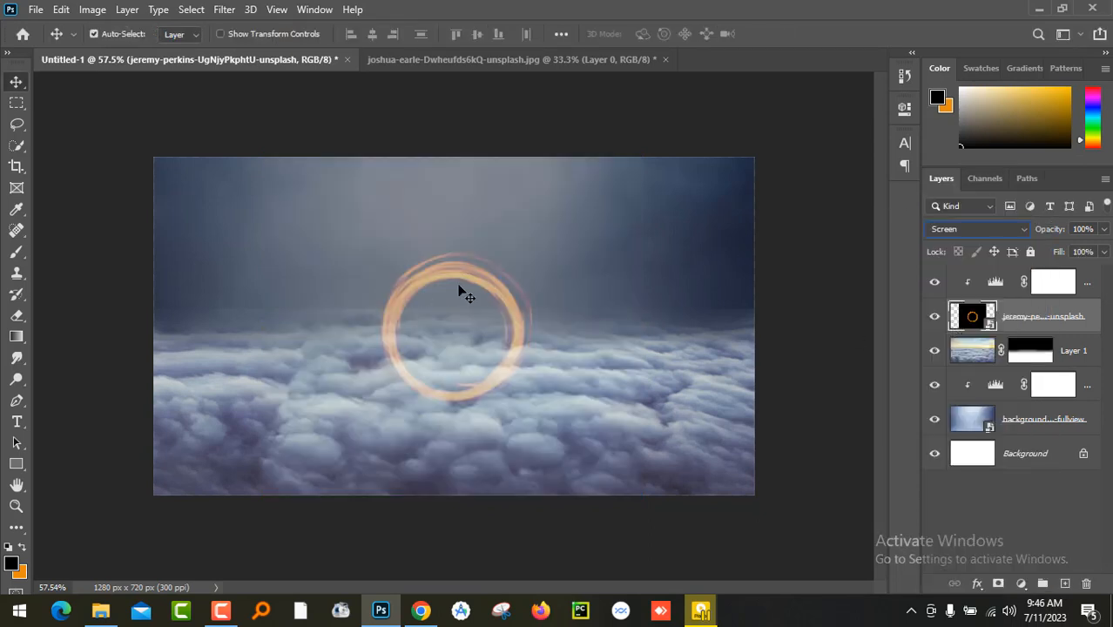
- Scale the ring layer up to 7.09% and raise it to about X 639, Y 253 px, with its base at the cloud line
left_click_drag(460, 277, 454, 253)
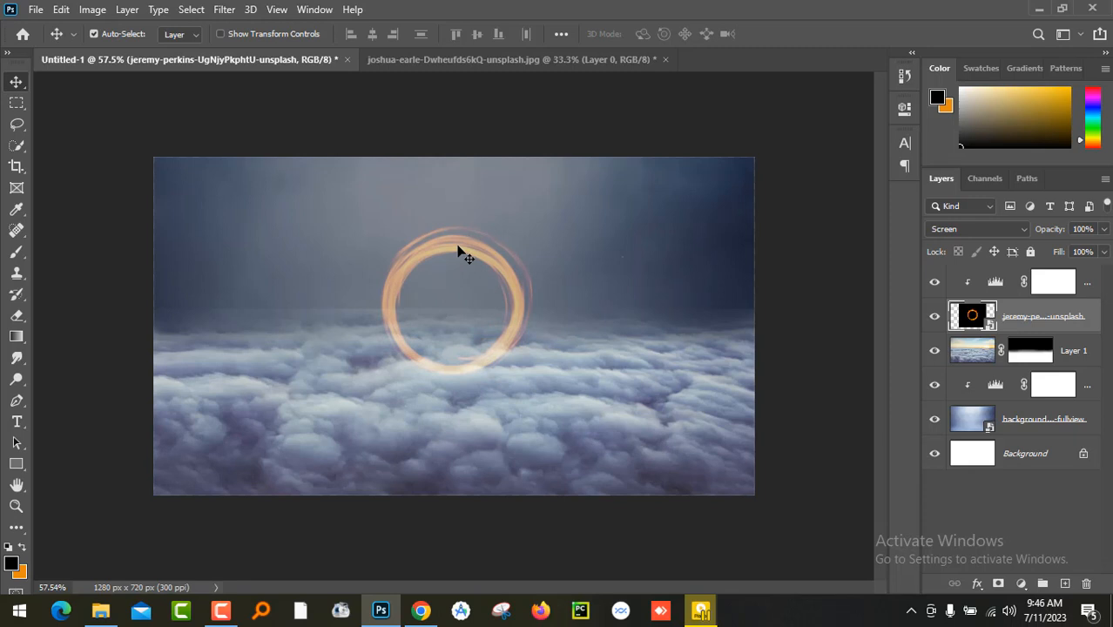
key("ctrl+plus")
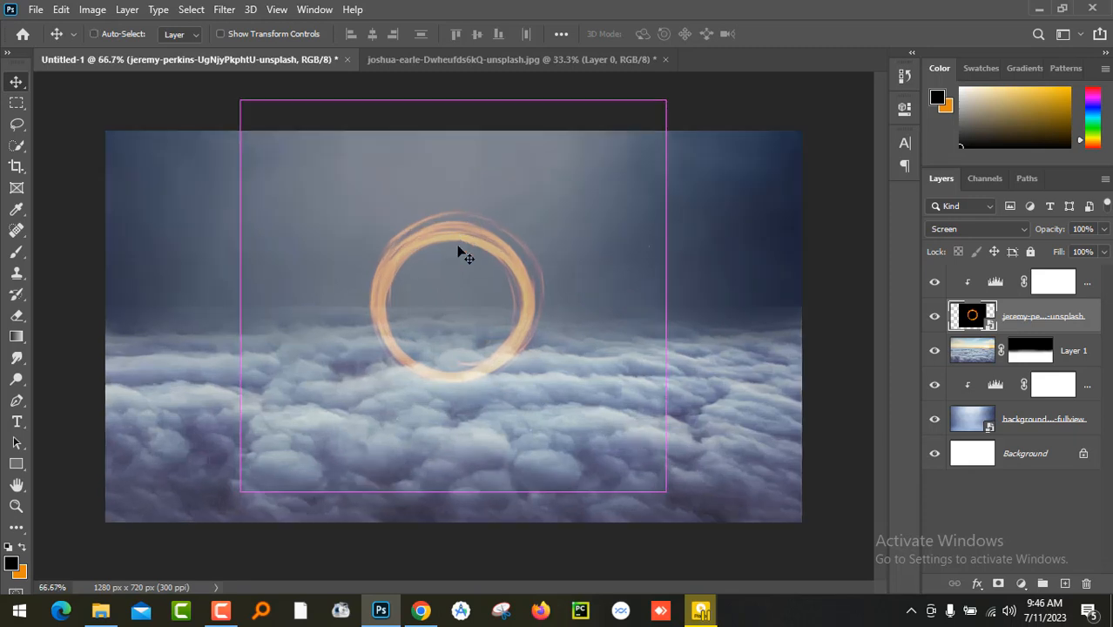
key("ctrl+t")
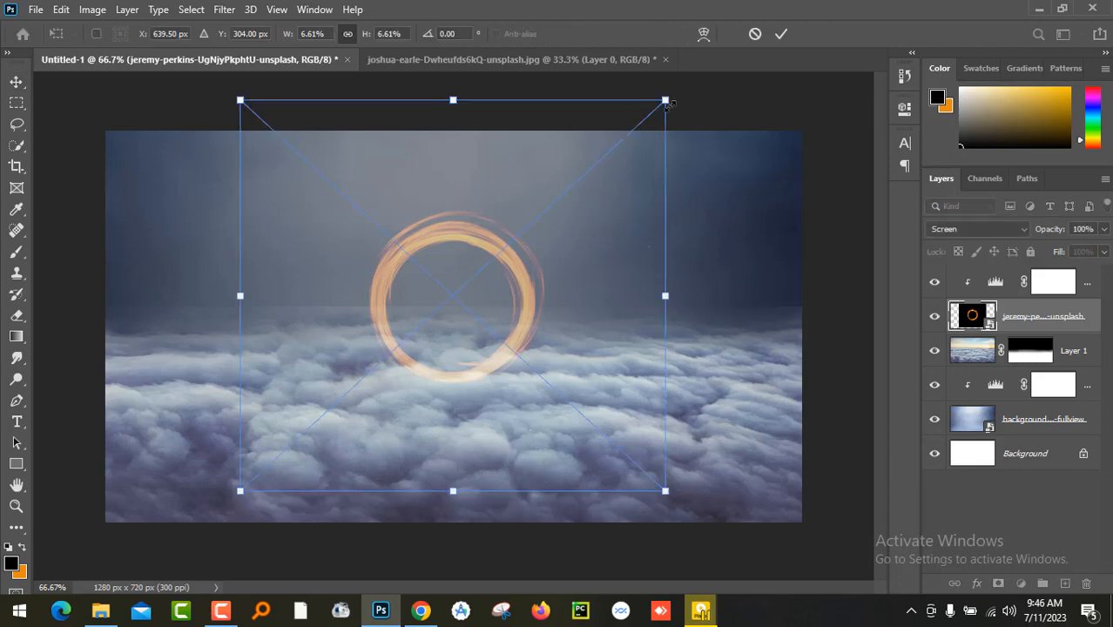
left_click_drag(668, 101, 680, 87)
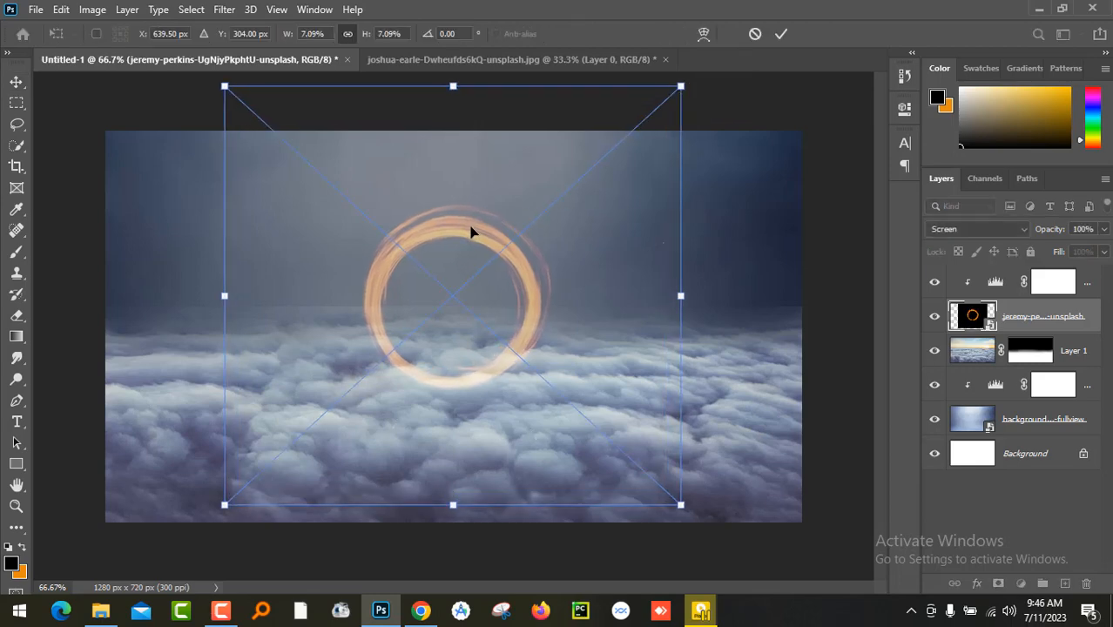
left_click_drag(471, 231, 470, 207)
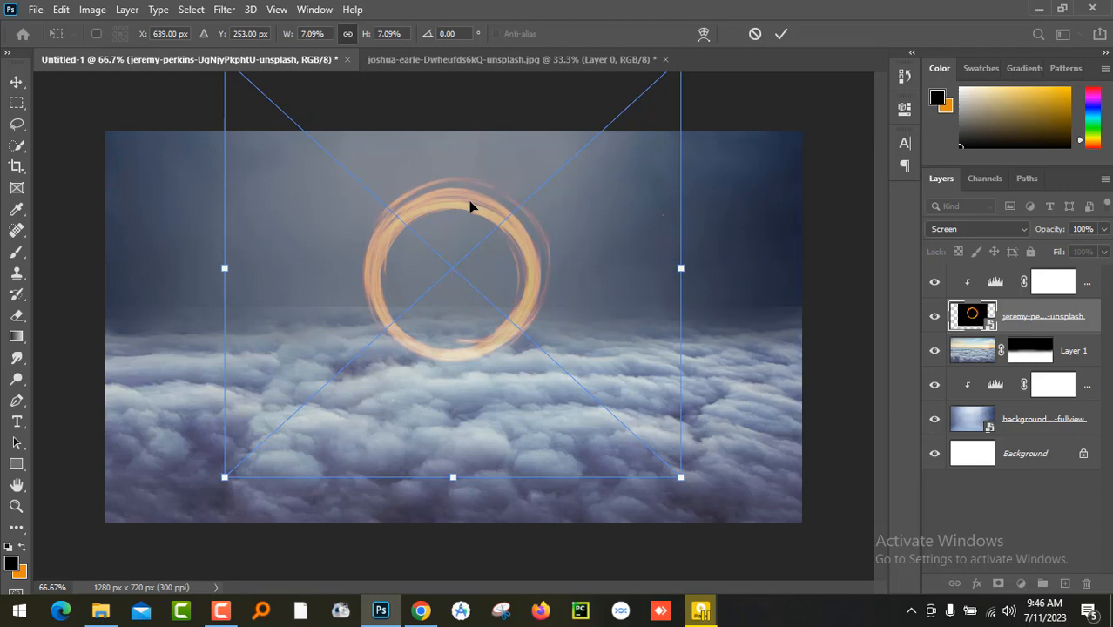
key("Return")
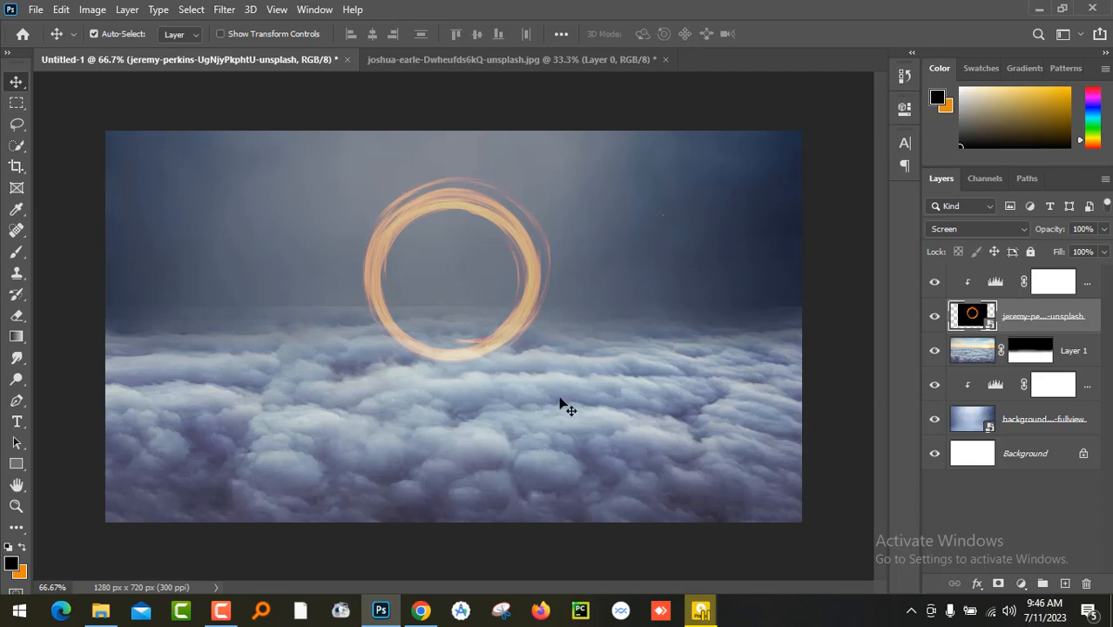
- Add a layer mask to the ring layer and dab soft black at 38% opacity over the ring's lower edge
left_click(999, 584)
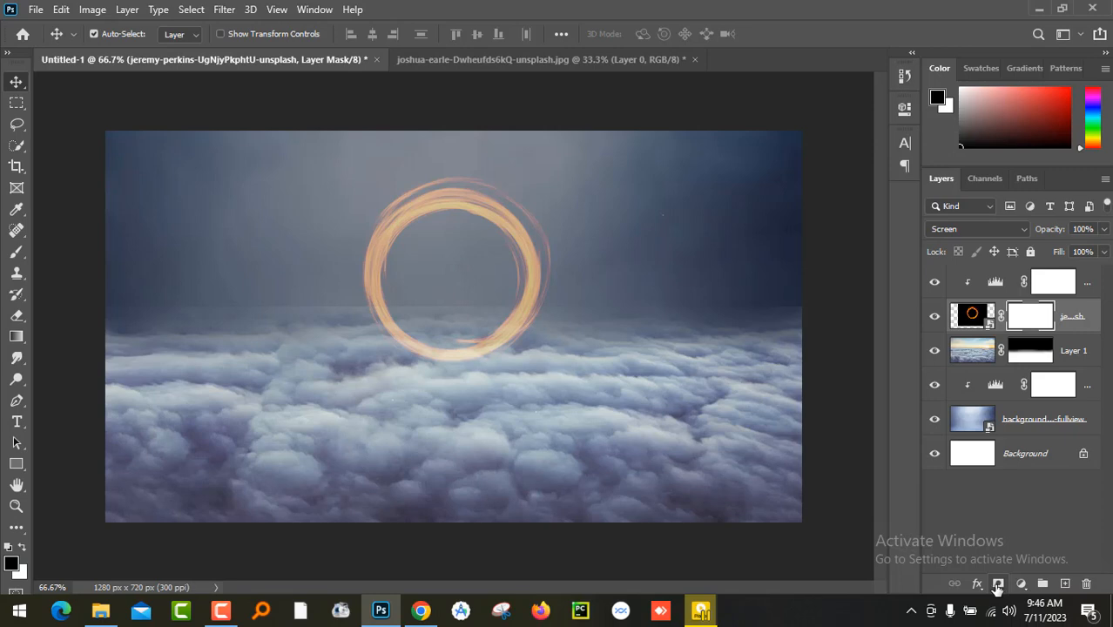
left_click(17, 252)
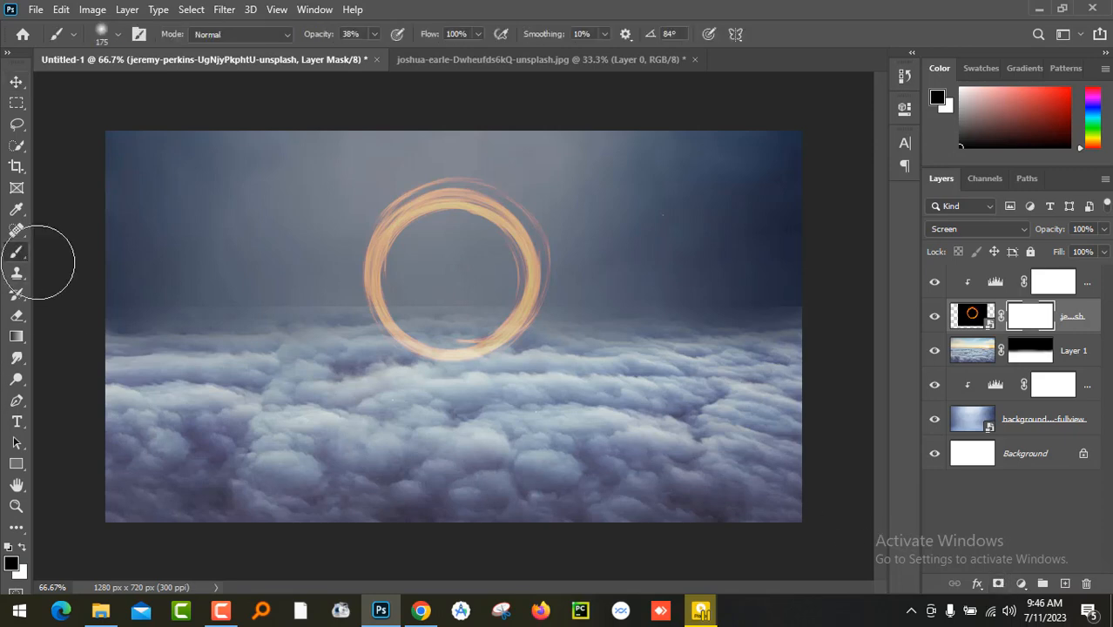
left_click(441, 377)
left_click(16, 81)
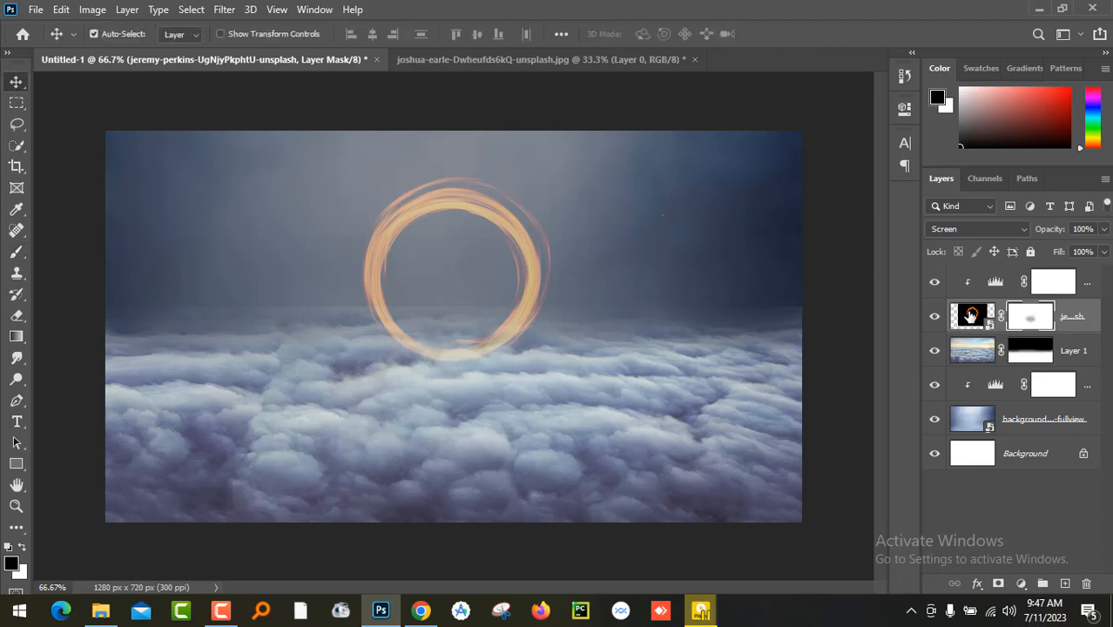
- Move the ring layer above the Levels 2 adjustment and paint black on its mask until the ring's base disappears into the clouds
left_click_drag(972, 315, 964, 284)
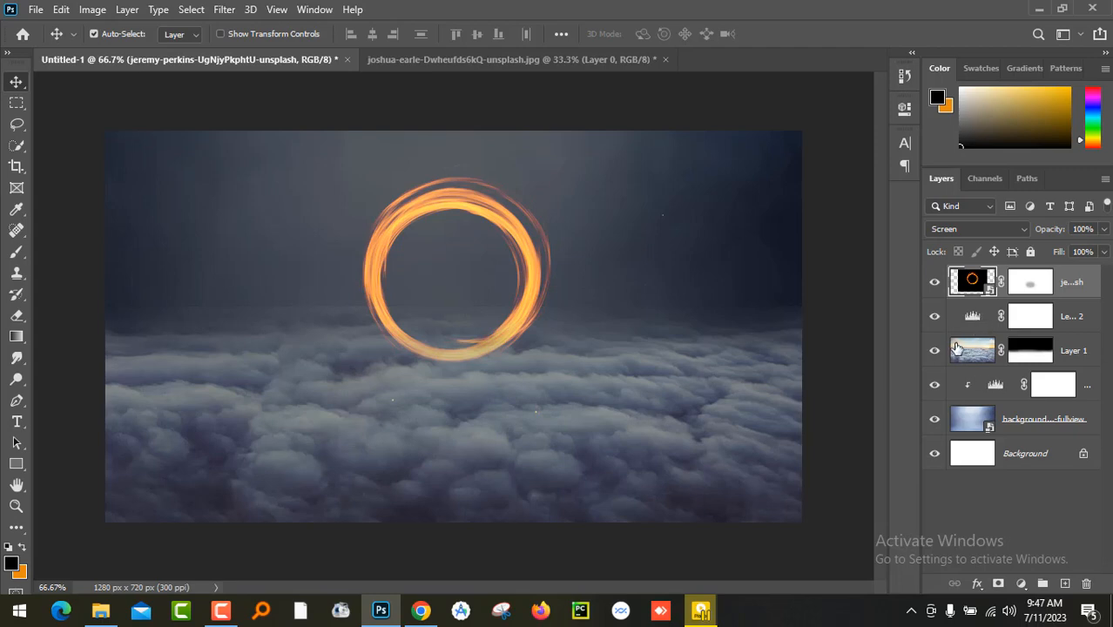
left_click(1029, 315)
left_click(1031, 283)
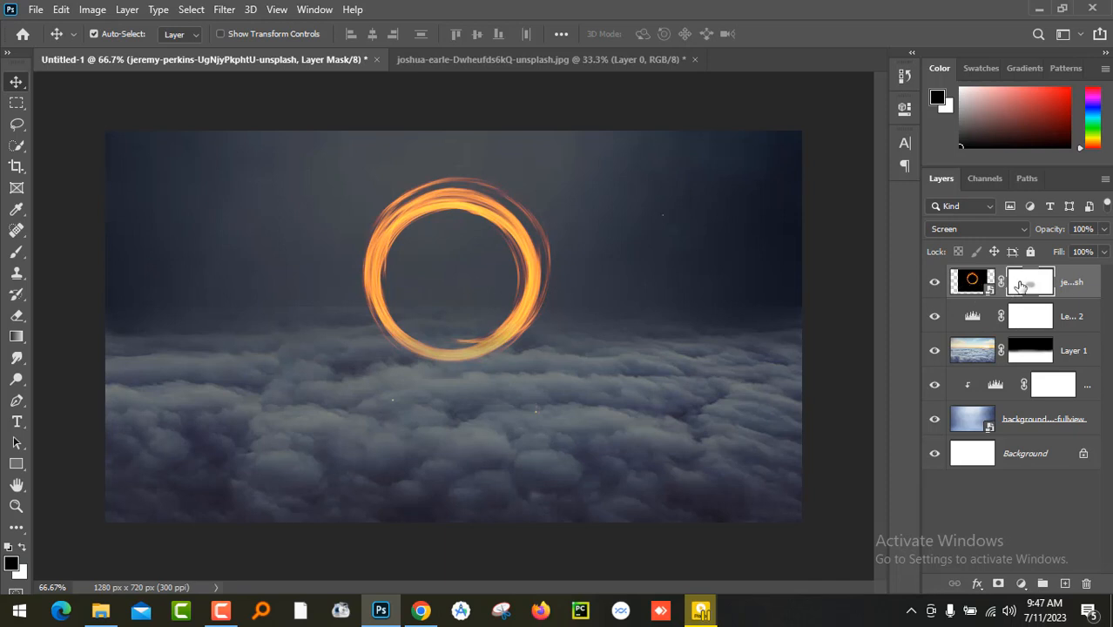
left_click(17, 252)
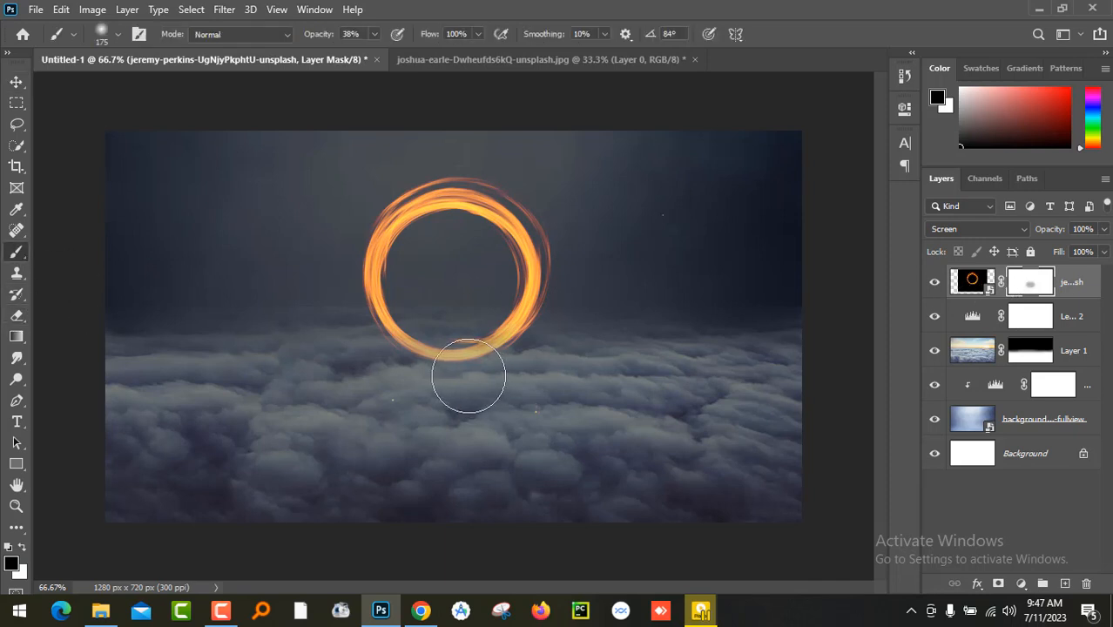
left_click_drag(466, 378, 439, 381)
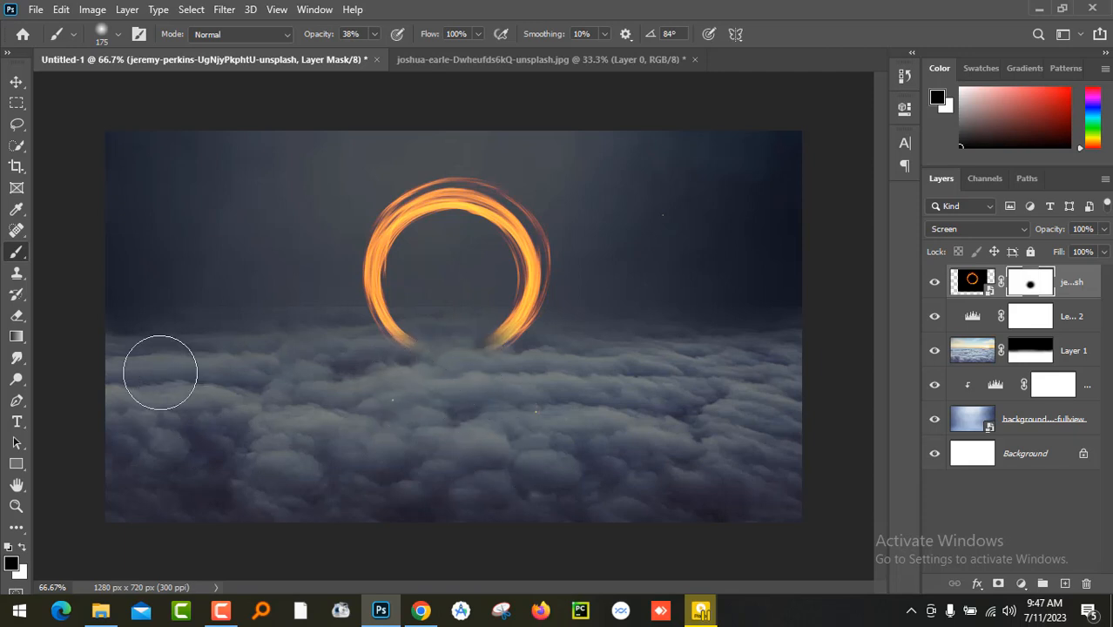
left_click(16, 82)
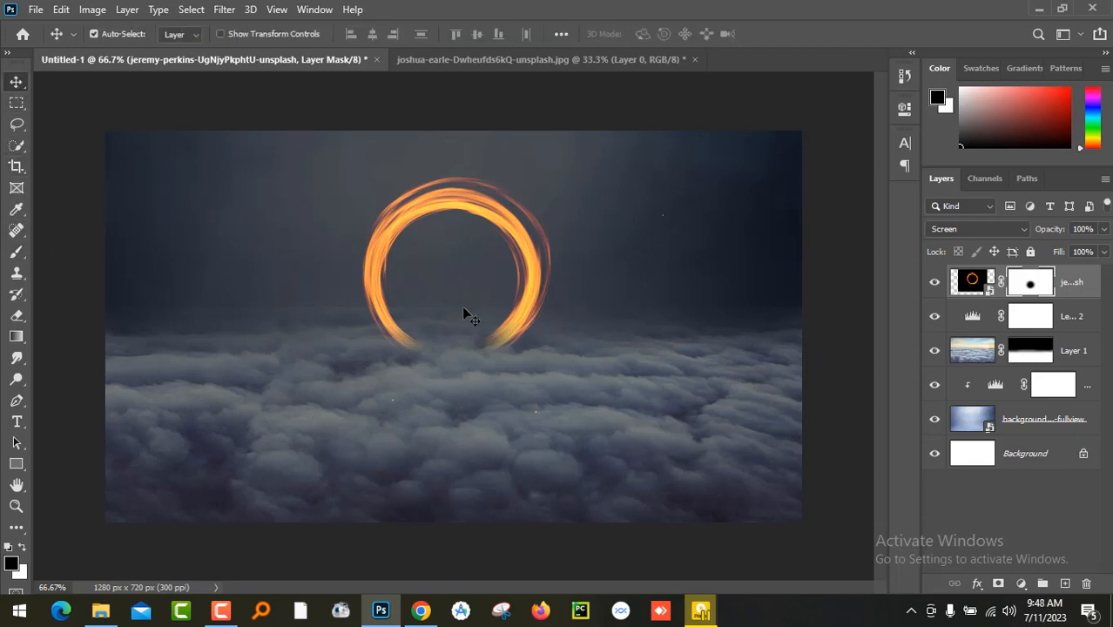
- Add a new empty layer directly above the fire ring layer
left_click(1065, 585)
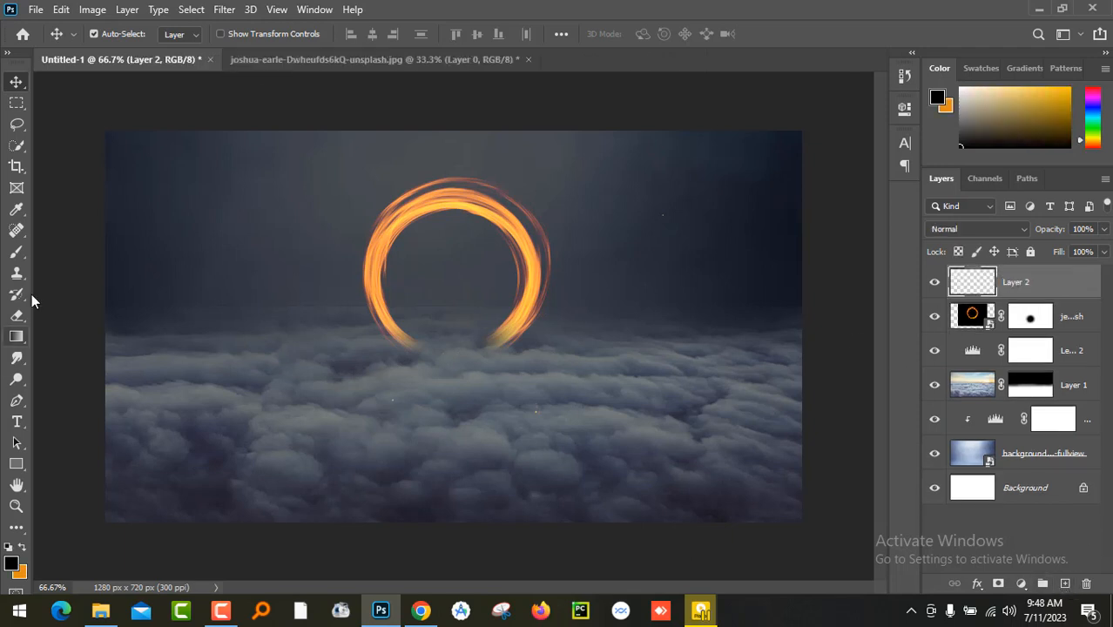
left_click(16, 259)
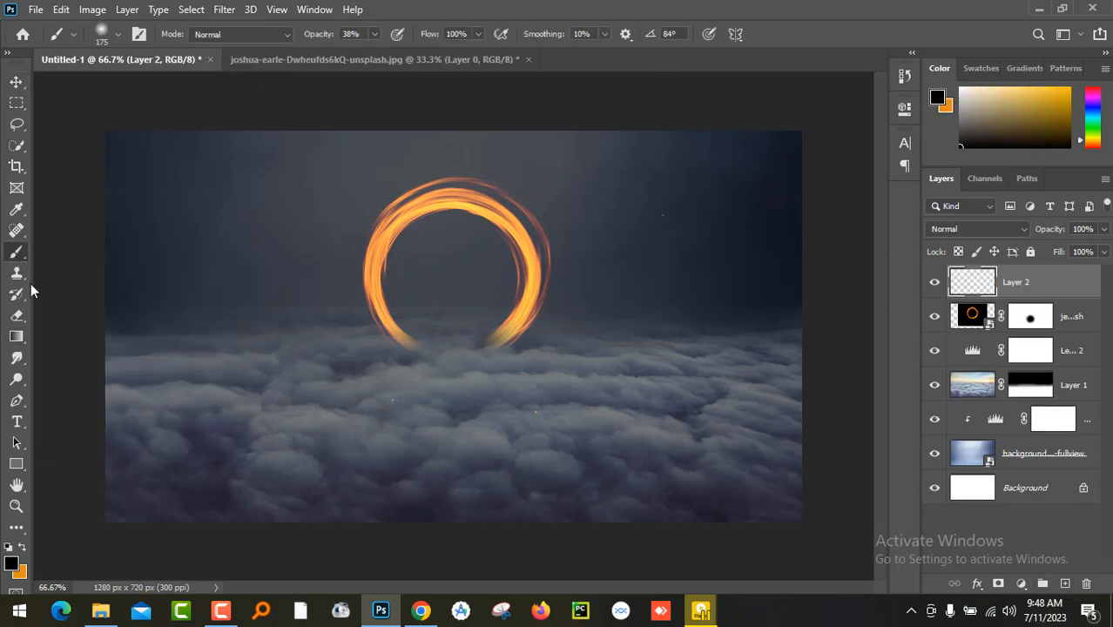
left_click(24, 549)
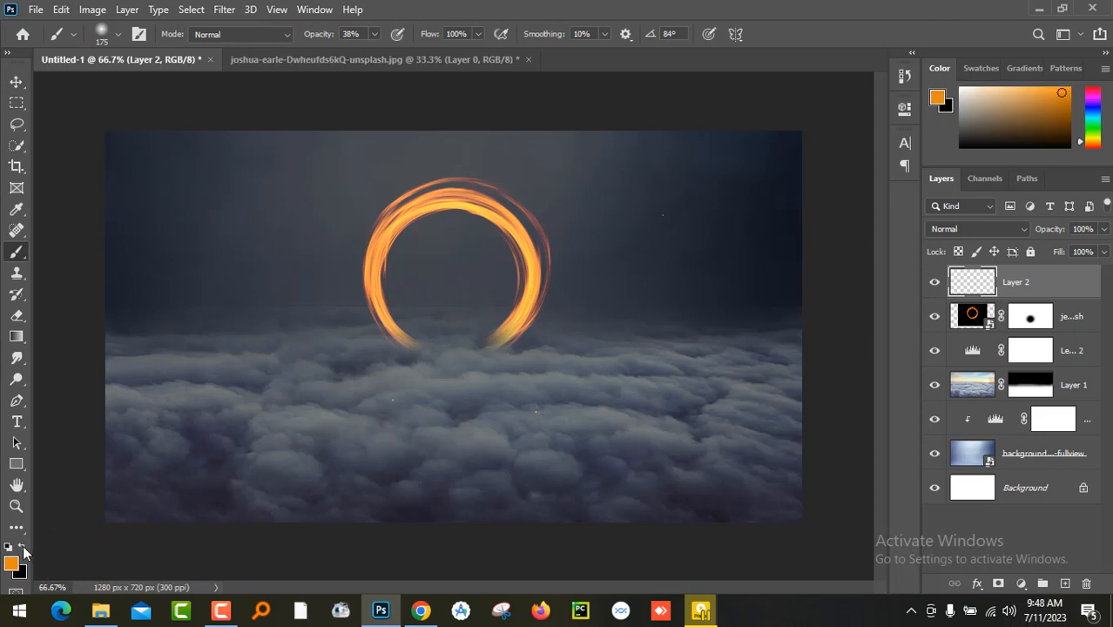
mouse_move(427, 357)
left_mouse_down()
mouse_move(478, 353)
mouse_move(423, 370)
mouse_move(531, 415)
left_mouse_up()
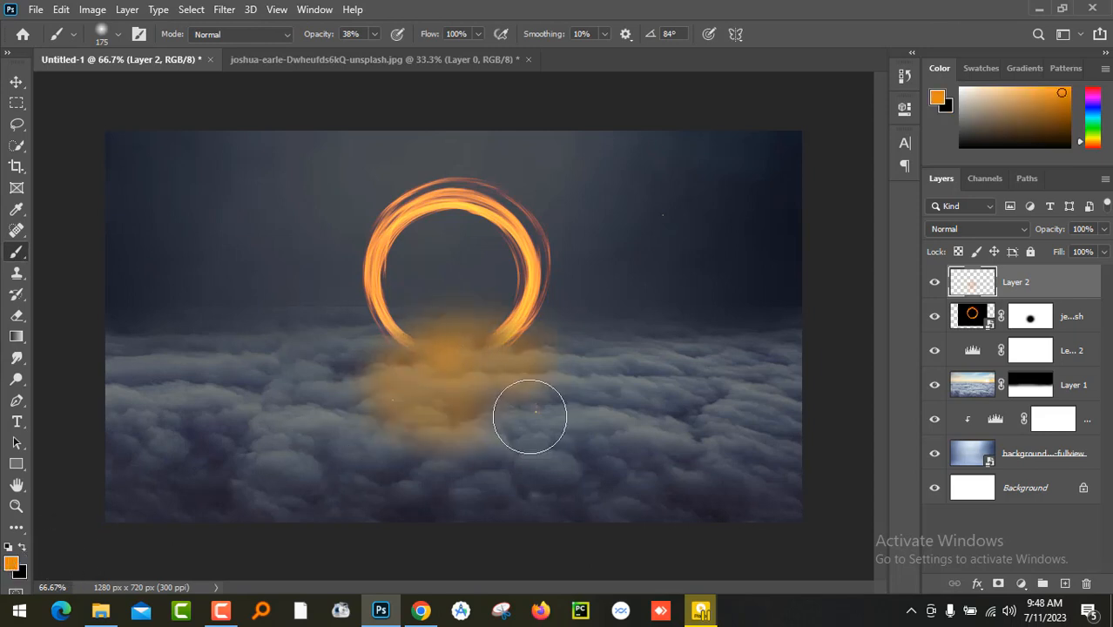
key("ctrl+z")
key("ctrl+z")
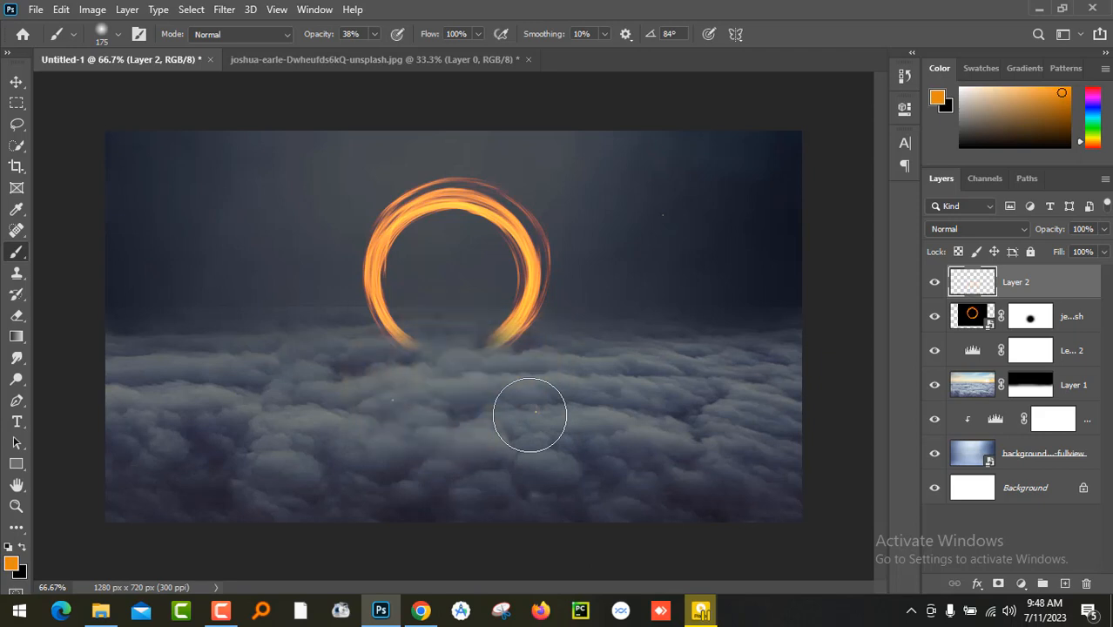
- Make a circular selection with the Elliptical Marquee over the ring's opening, its edge lying within the glowing band
right_click(17, 102)
left_click(105, 123)
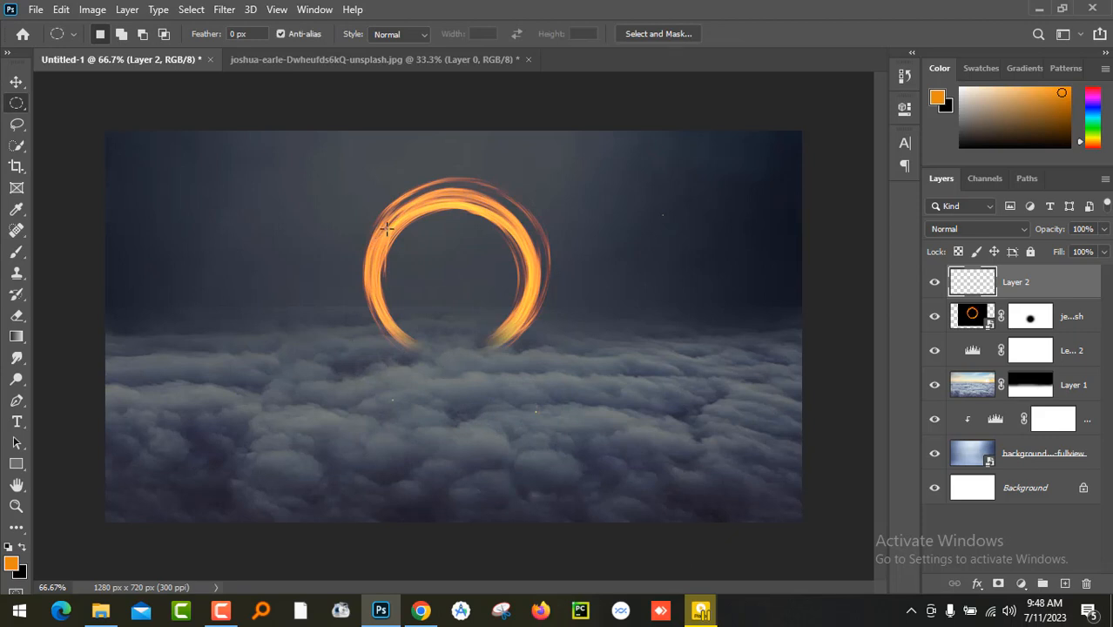
left_click_drag(393, 217, 541, 360)
key("shift+Left")
key("shift+Left")
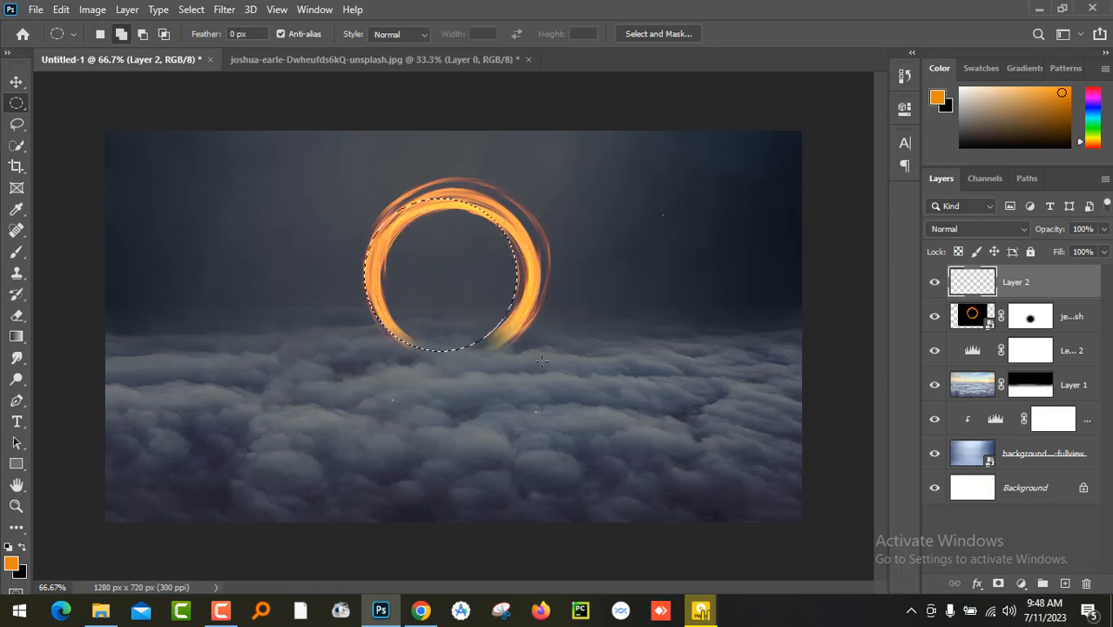
key("shift+Down")
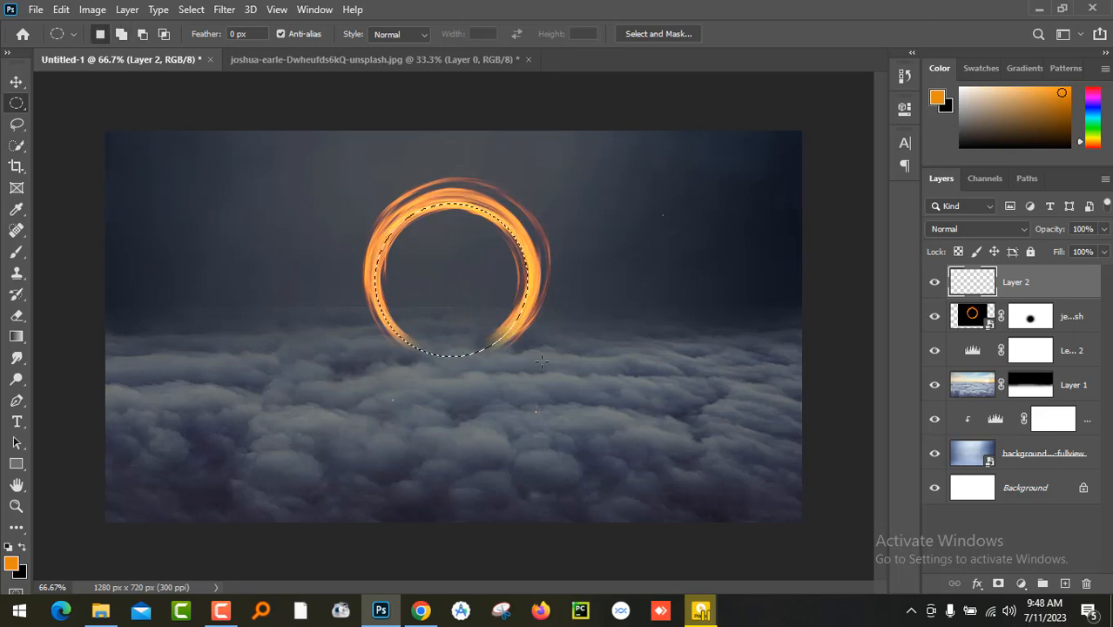
- Fill the circular selection on Layer 2 with black, deselect it, and move Layer 2 below the fire ring layer
left_click(23, 549)
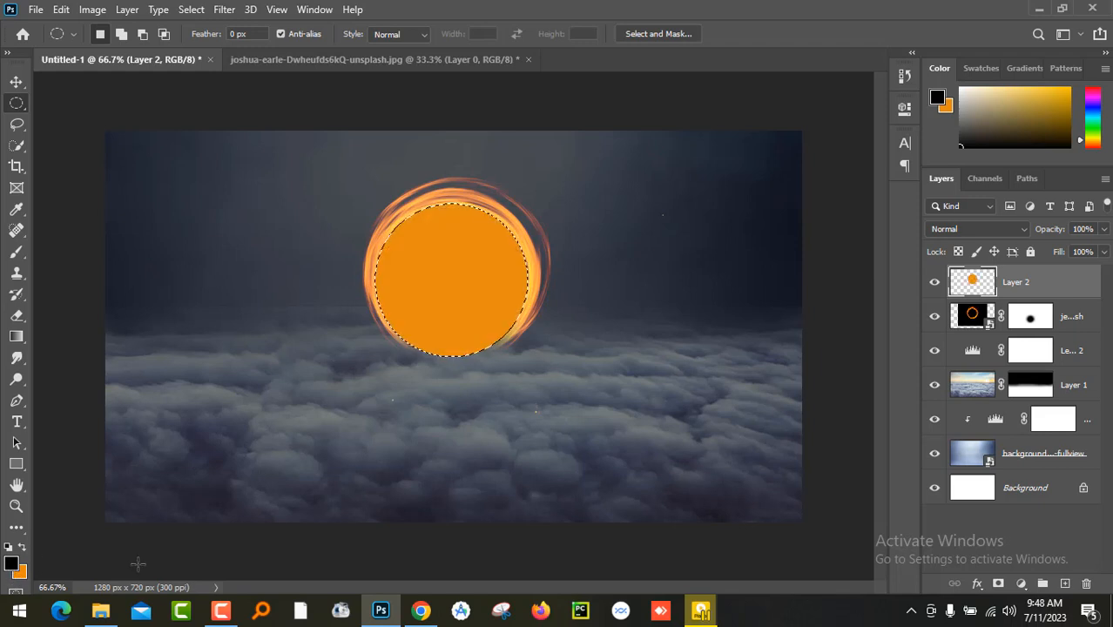
left_click(23, 549)
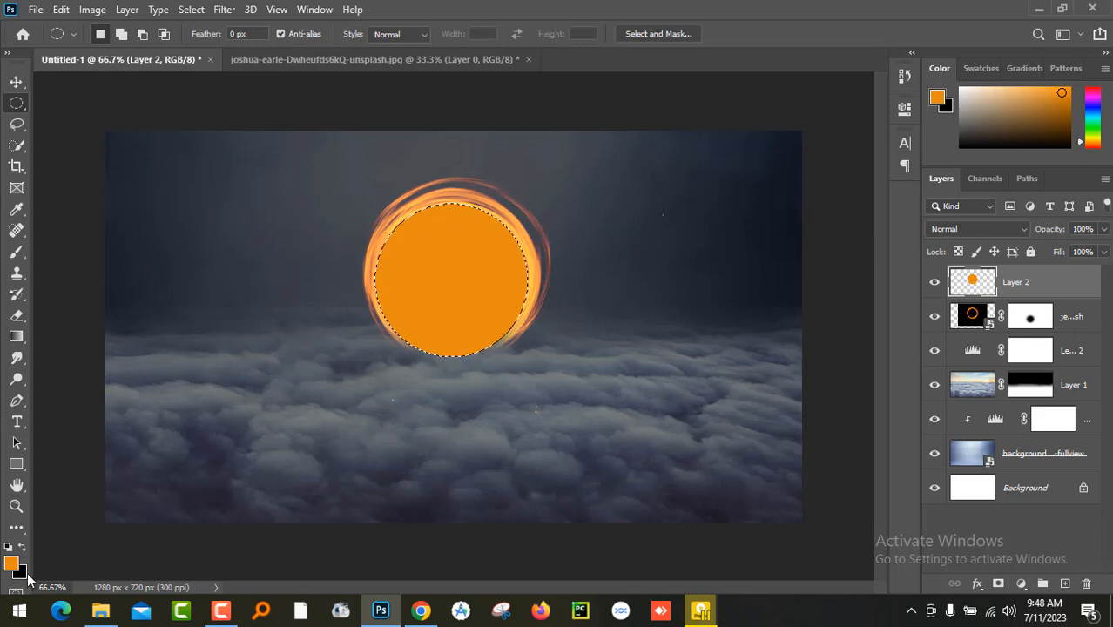
key("ctrl+BackSpace")
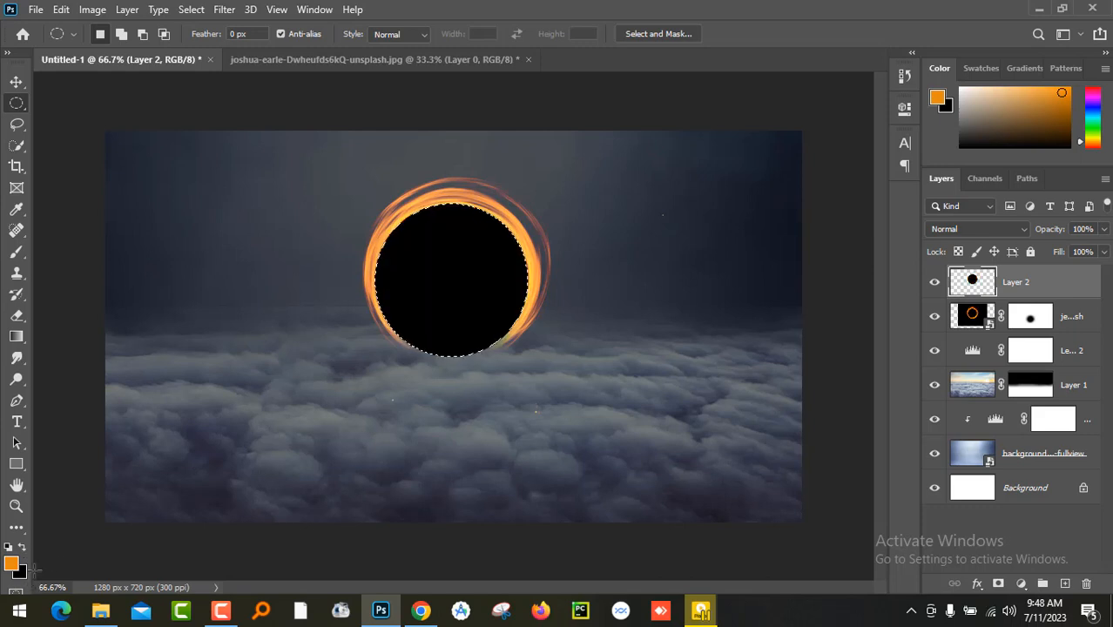
key("ctrl+d")
left_click_drag(1045, 286, 1045, 327)
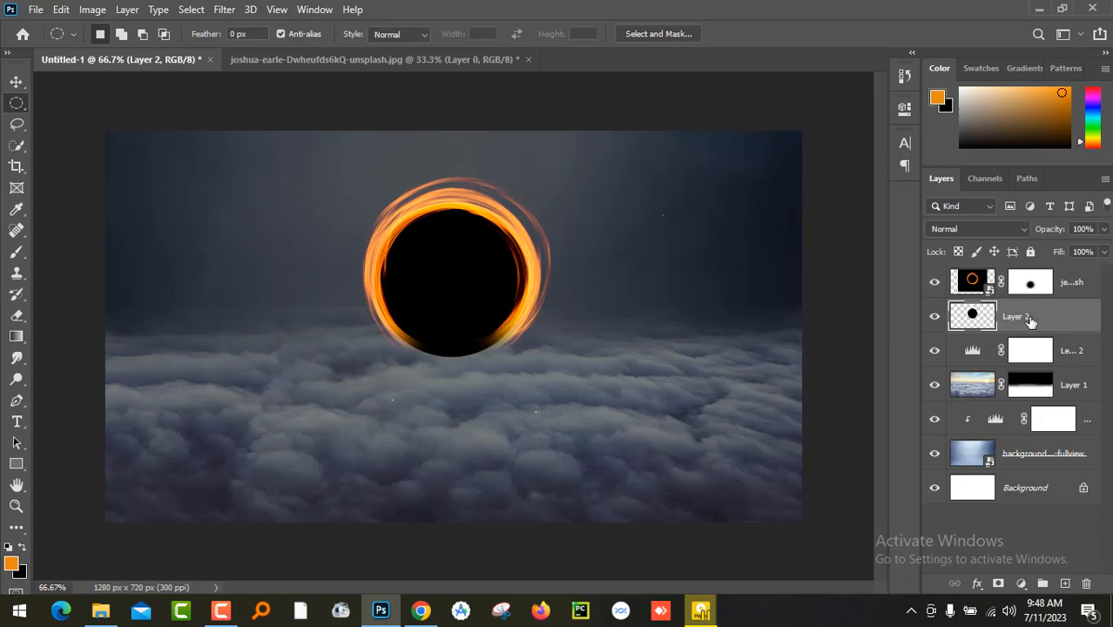
- Place the mountain photo above Layer 2 with its figure-topped rock centred in the ring, and clip it to Layer 2
left_click(100, 611)
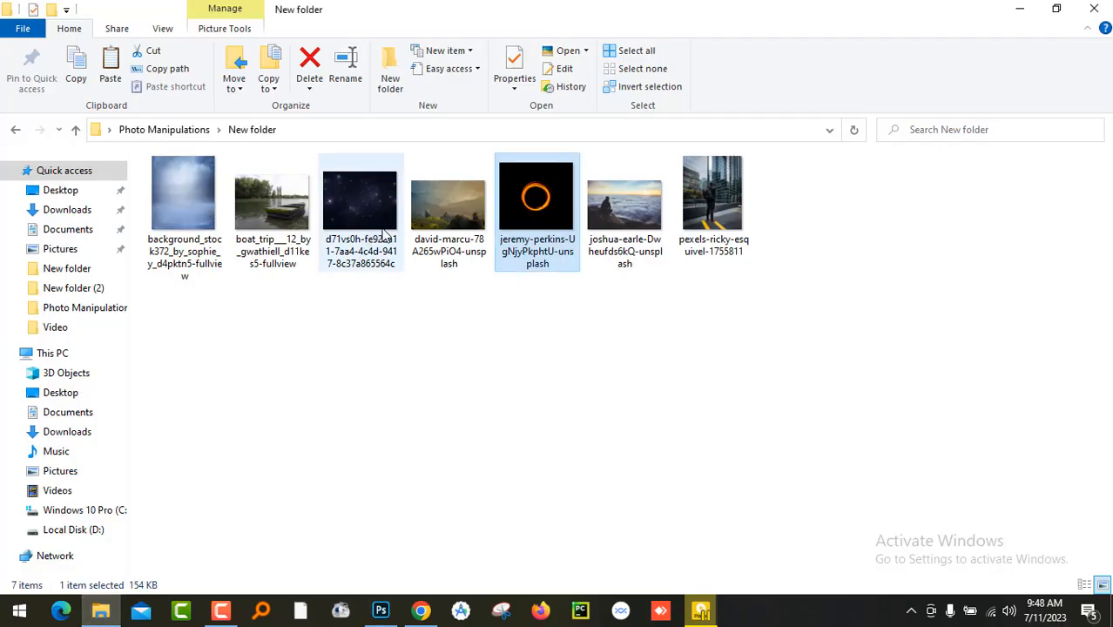
left_click_drag(460, 221, 458, 339)
left_click_drag(564, 479, 470, 347)
key("m")
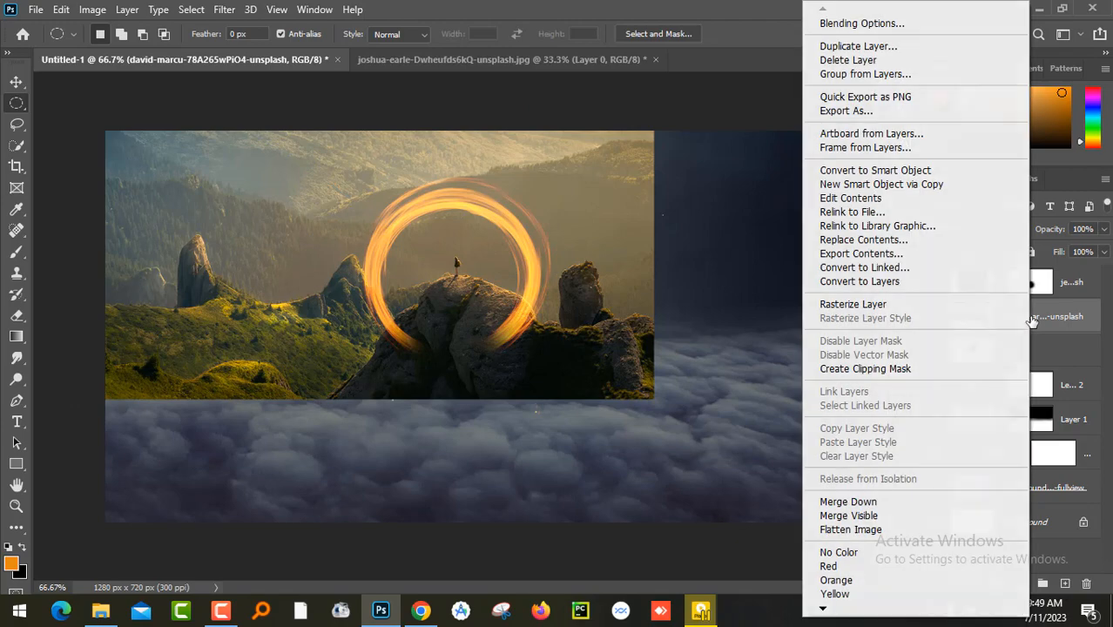
right_click(1030, 320)
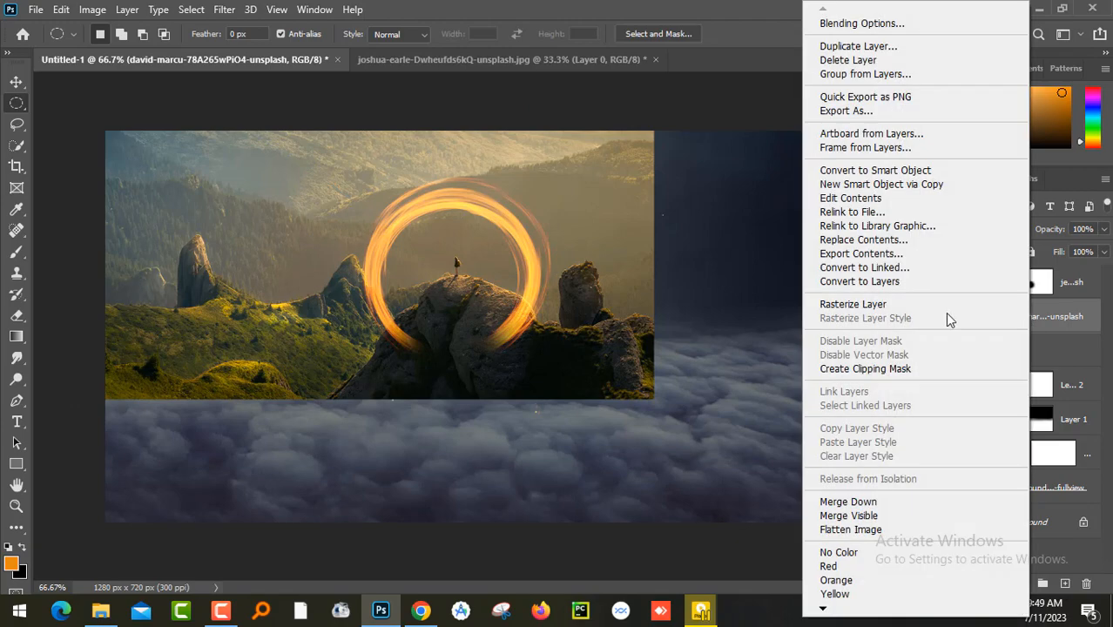
left_click(903, 372)
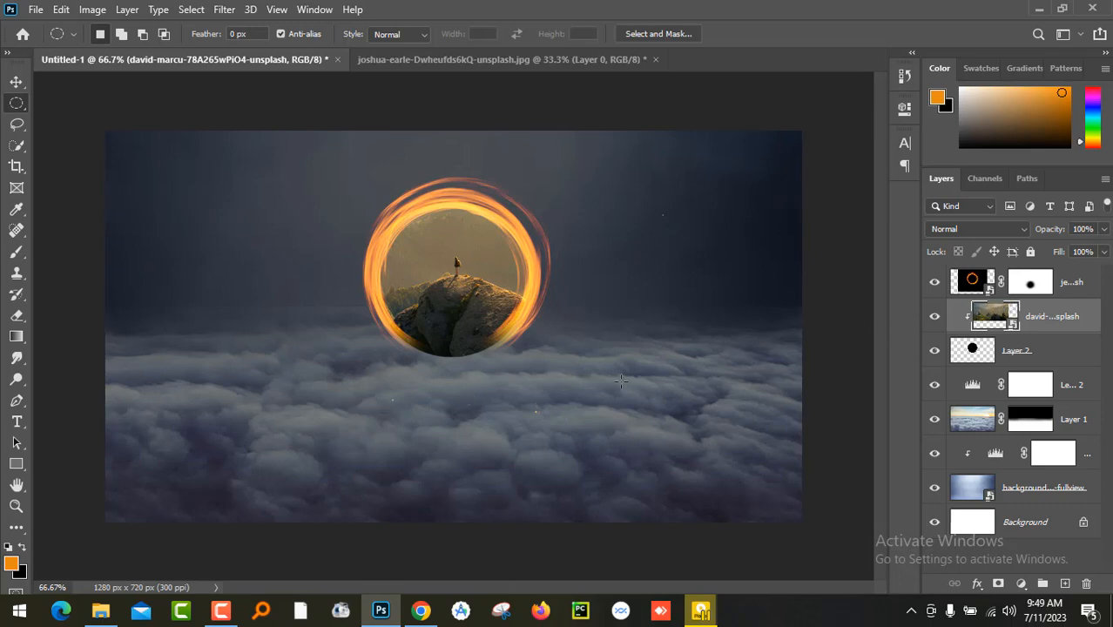
- Repaint the ring layer's mask with white along the ring's base, then with black over the base and the rock
left_click(1030, 283)
left_click(17, 253)
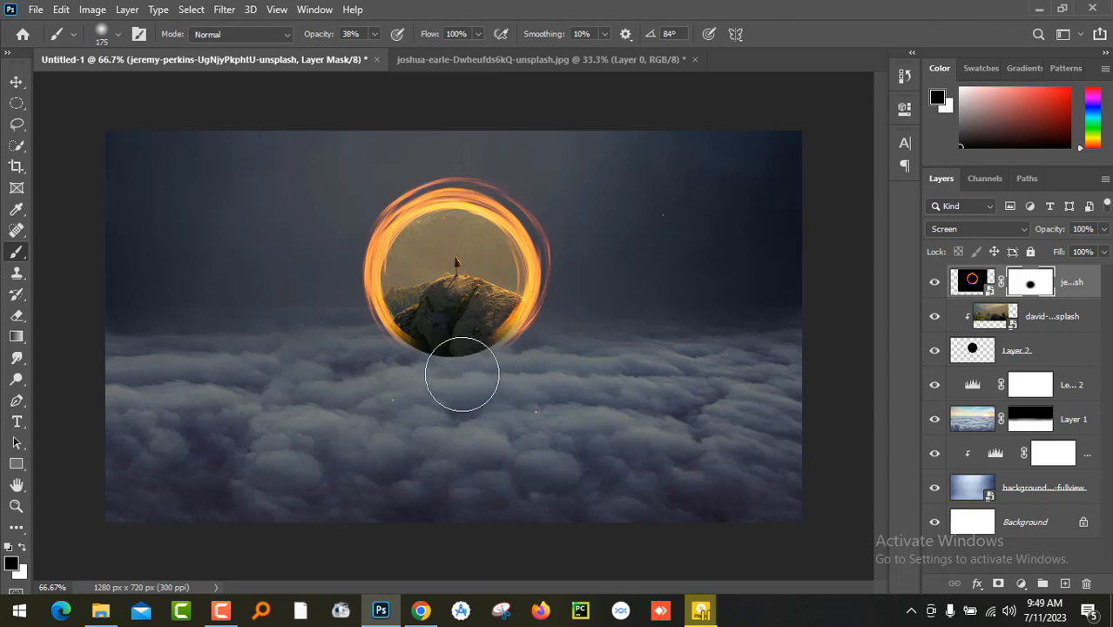
left_click(22, 548)
mouse_move(390, 343)
left_mouse_down()
mouse_move(500, 358)
mouse_move(497, 376)
left_mouse_up()
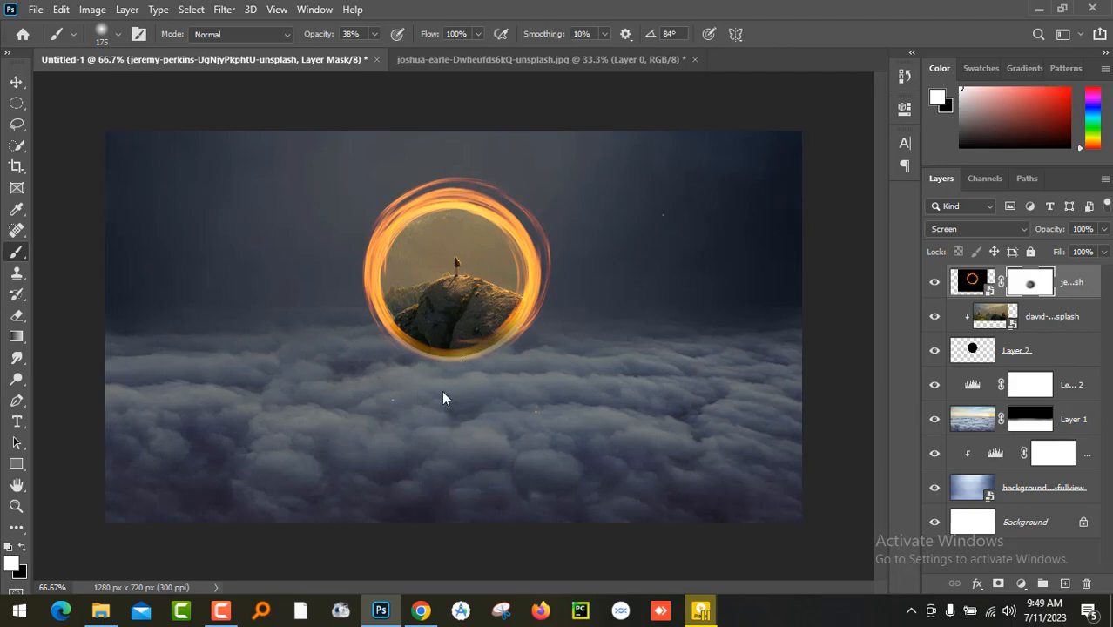
left_click(22, 546)
mouse_move(454, 381)
left_mouse_down()
mouse_move(450, 390)
mouse_move(460, 375)
mouse_move(442, 376)
mouse_move(461, 371)
mouse_move(449, 374)
mouse_move(465, 384)
mouse_move(494, 359)
mouse_move(465, 315)
mouse_move(480, 301)
mouse_move(429, 323)
mouse_move(422, 303)
mouse_move(429, 320)
mouse_move(485, 304)
left_mouse_up()
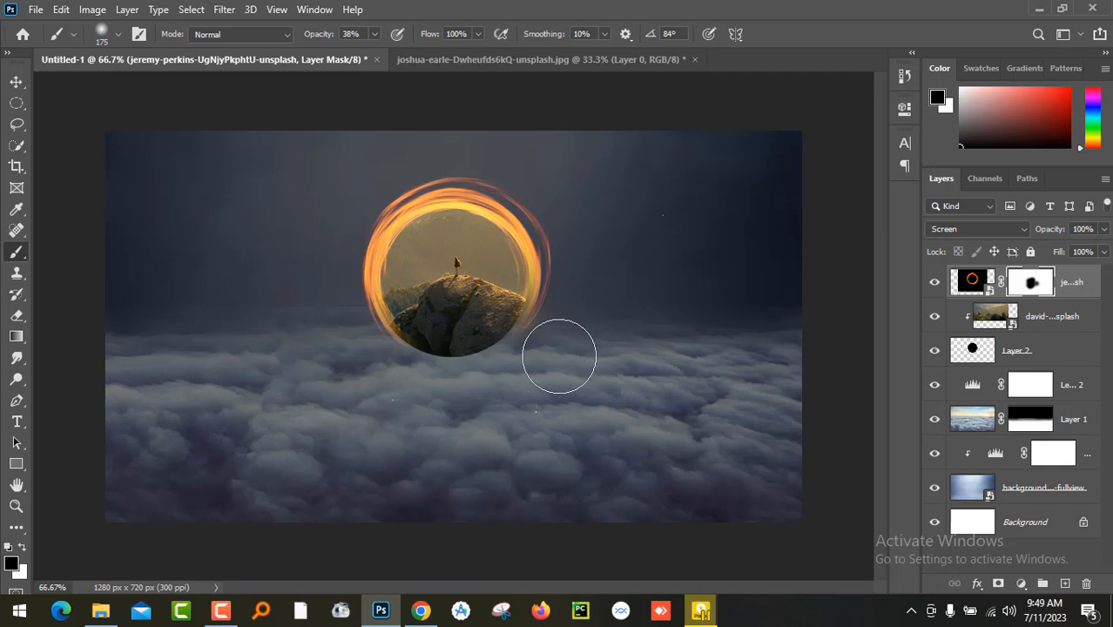
left_click(15, 81)
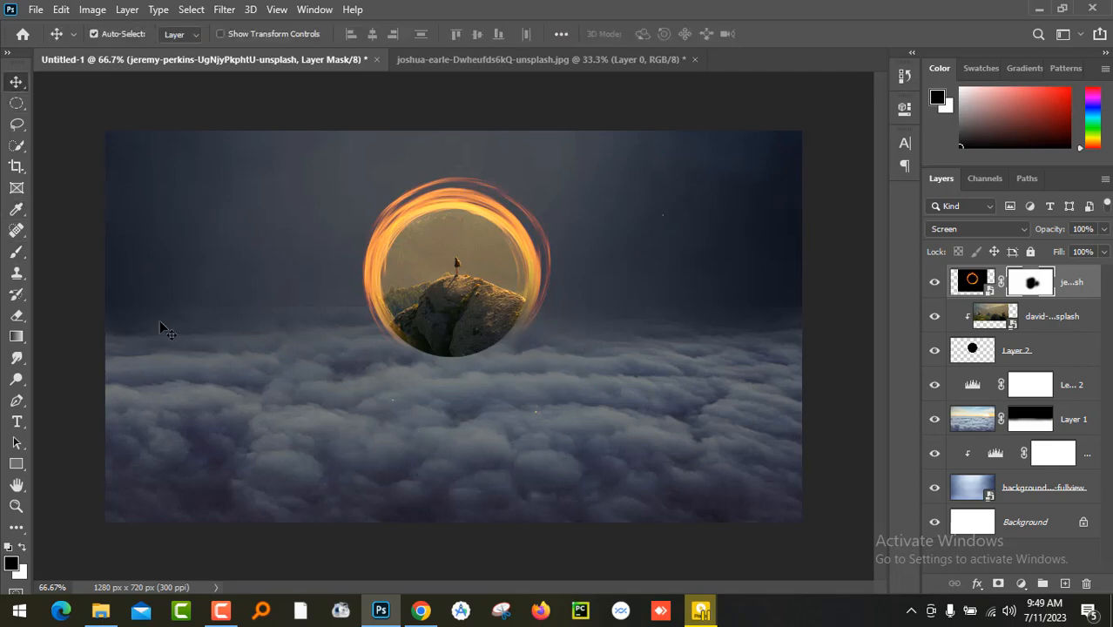
- Add a new empty layer above the fire ring layer and choose the Brush tool for painting on it
left_click(1064, 583)
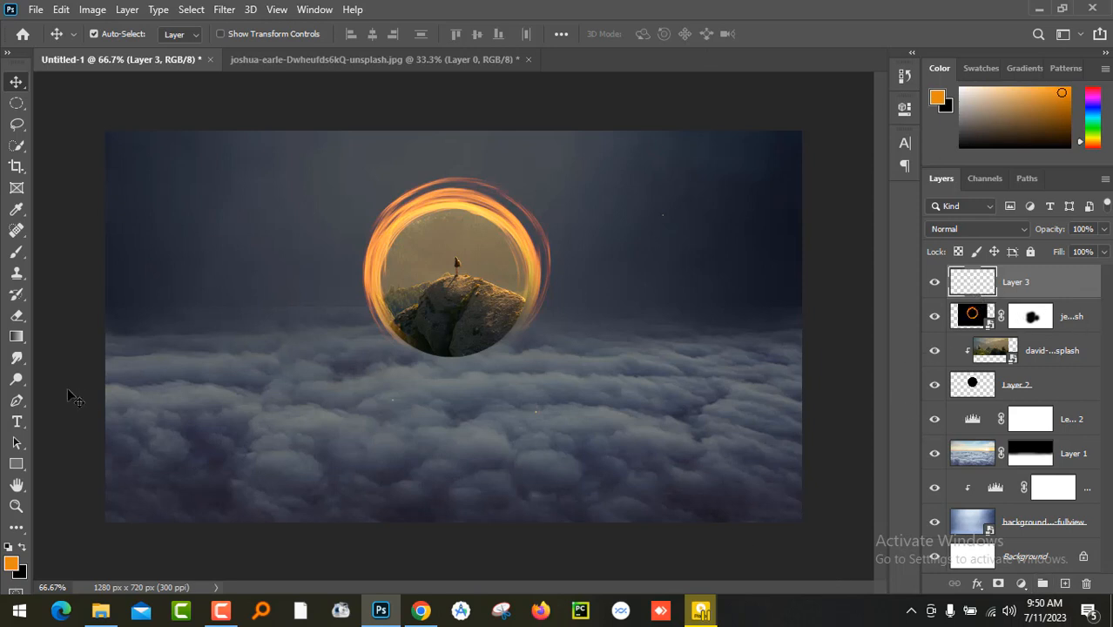
left_click(15, 251)
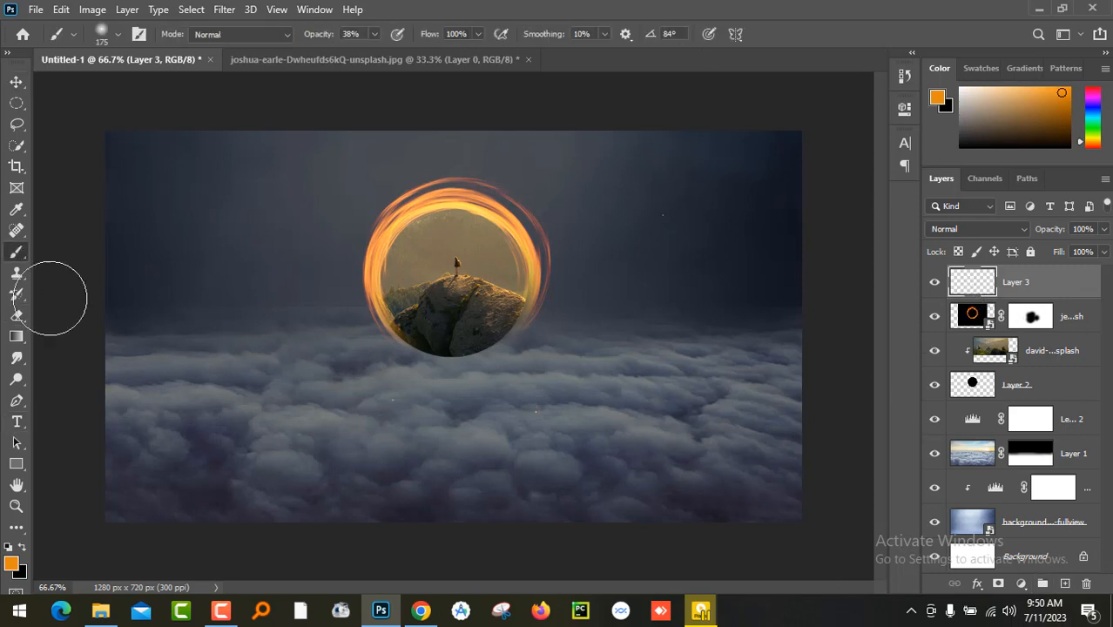
mouse_move(417, 374)
left_mouse_down()
mouse_move(454, 390)
mouse_move(531, 366)
mouse_move(525, 378)
mouse_move(524, 358)
mouse_move(568, 426)
mouse_move(458, 494)
mouse_move(414, 405)
mouse_move(487, 337)
left_mouse_up()
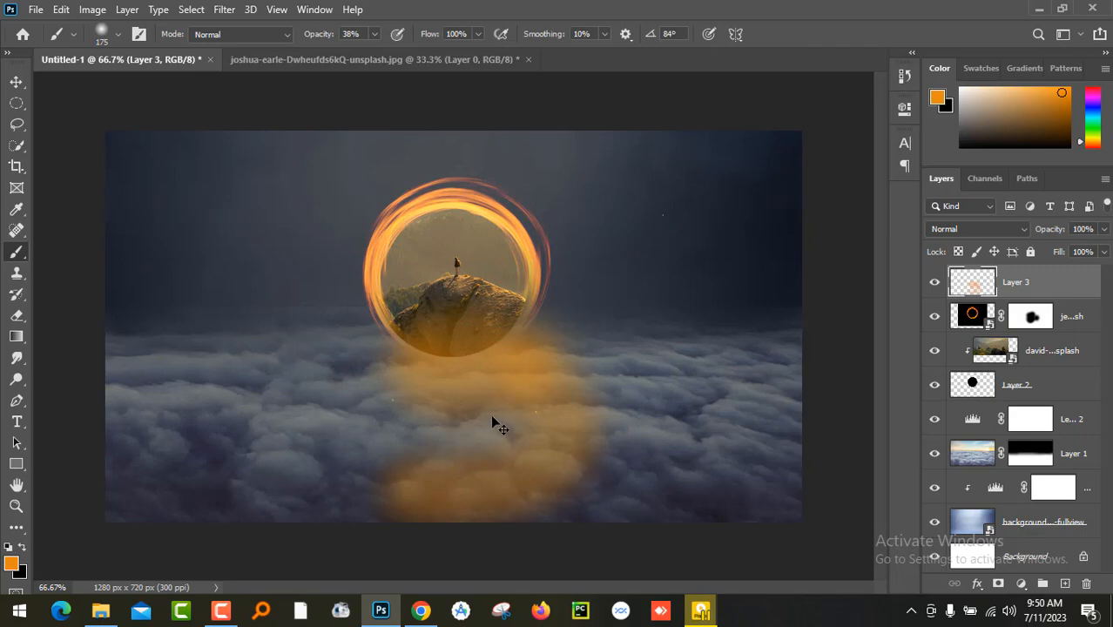
key("ctrl+z")
key("ctrl+z")
key("ctrl+z")
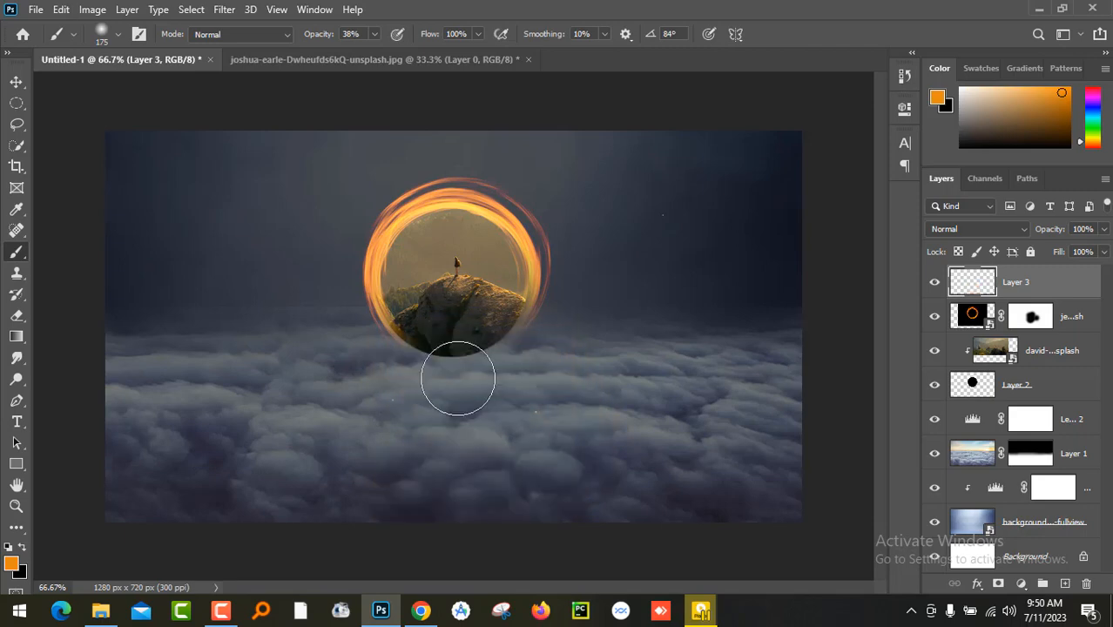
- Paint soft orange at 38% opacity over the rock and ring base on Layer 3, and set its blend mode to Color Dodge
left_click_drag(425, 326, 510, 341)
left_click_drag(461, 372, 507, 356)
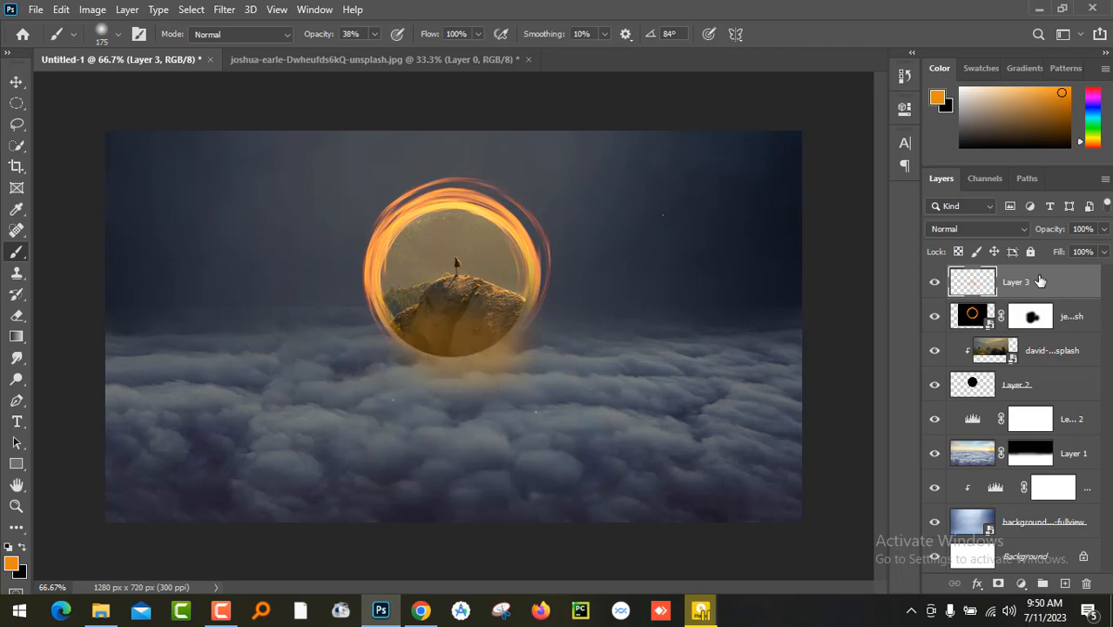
left_click(1025, 230)
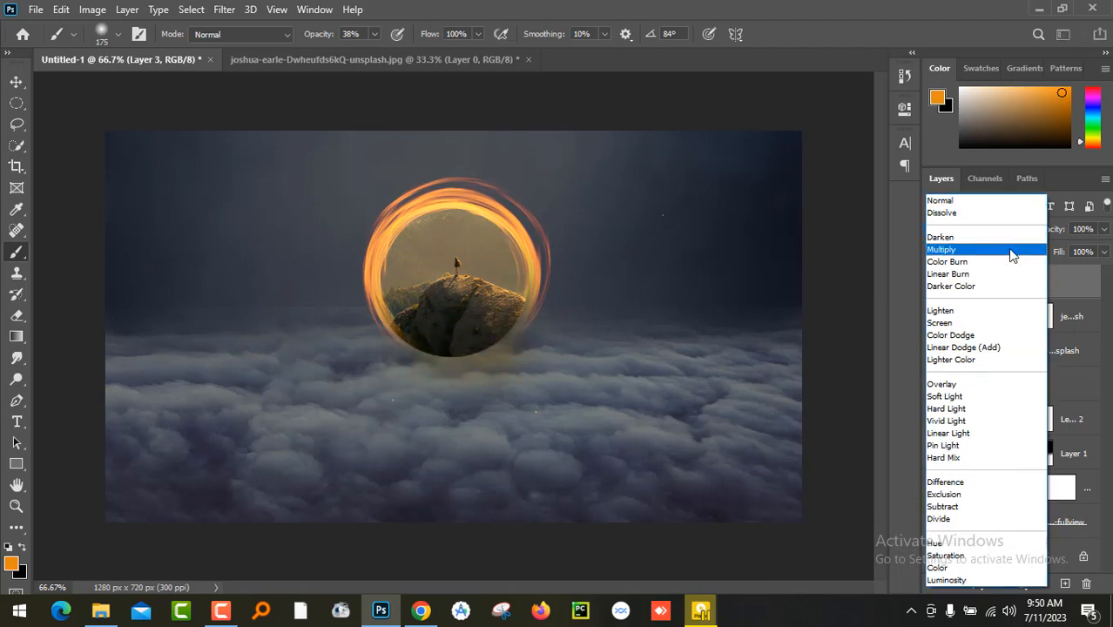
left_click(1006, 336)
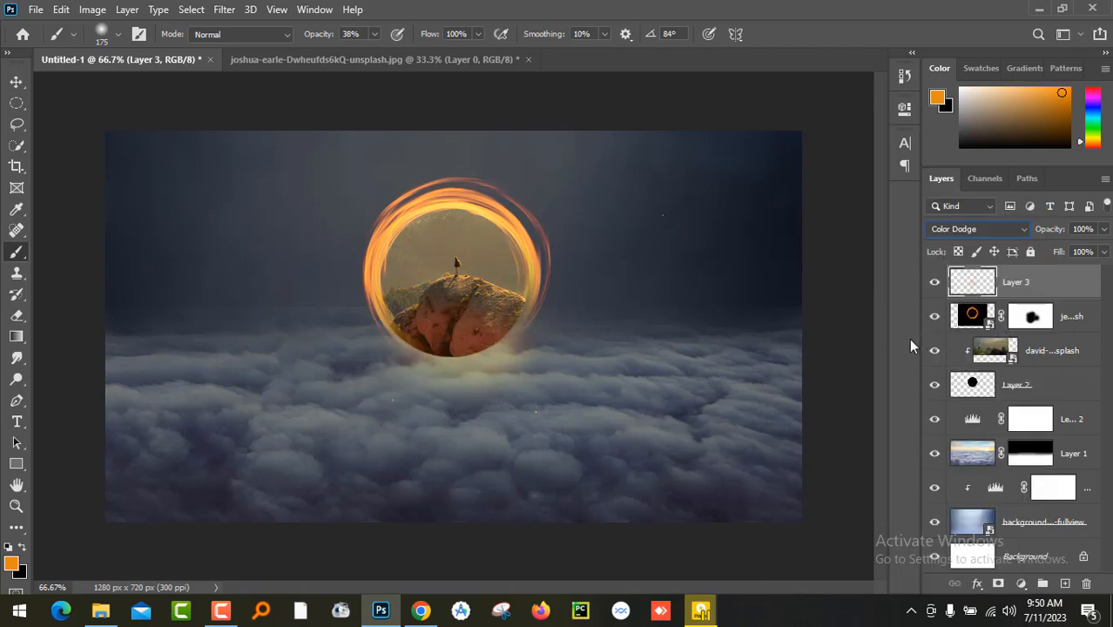
- Extend the orange glow on Layer 3 across the clouds beneath the ring and out to both sides
mouse_move(472, 386)
left_mouse_down()
mouse_move(392, 406)
mouse_move(433, 361)
mouse_move(395, 359)
mouse_move(331, 415)
mouse_move(462, 444)
mouse_move(478, 400)
mouse_move(540, 371)
mouse_move(599, 417)
mouse_move(429, 424)
mouse_move(548, 444)
mouse_move(602, 424)
mouse_move(585, 428)
mouse_move(593, 439)
mouse_move(636, 402)
mouse_move(567, 354)
mouse_move(532, 366)
mouse_move(547, 362)
mouse_move(540, 338)
mouse_move(605, 377)
mouse_move(641, 410)
left_mouse_up()
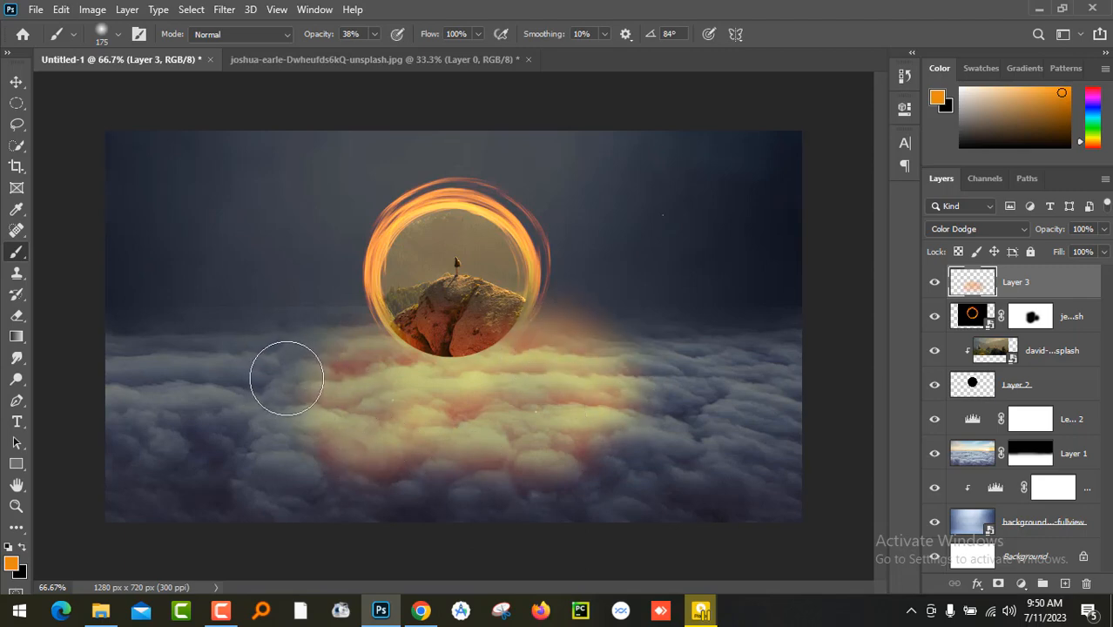
mouse_move(361, 331)
left_mouse_down()
mouse_move(329, 380)
mouse_move(365, 412)
mouse_move(455, 425)
left_mouse_up()
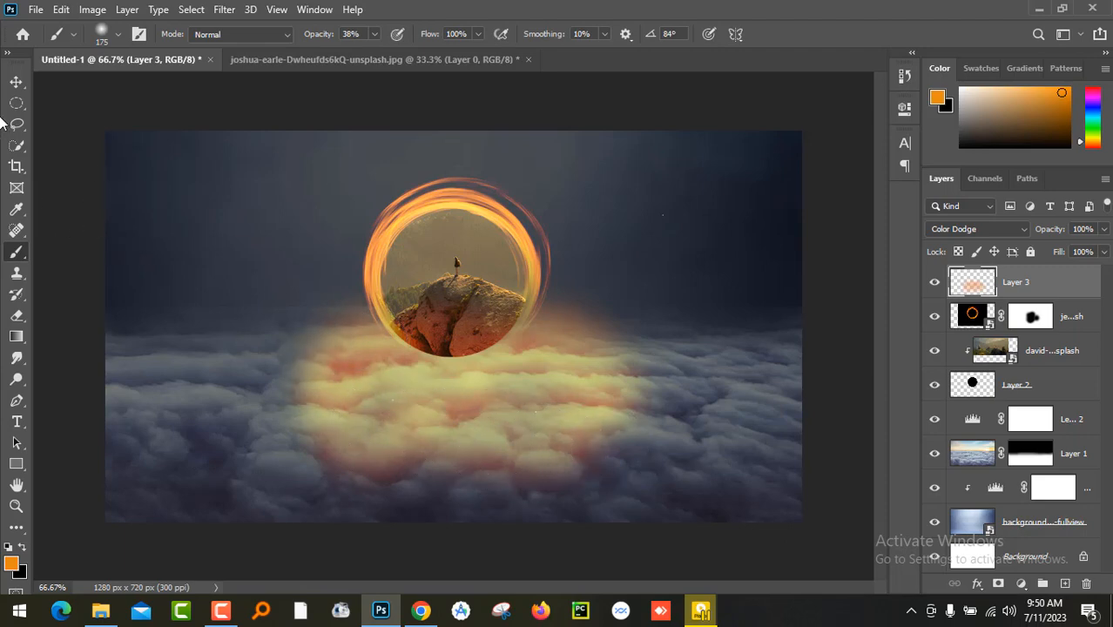
left_click(16, 82)
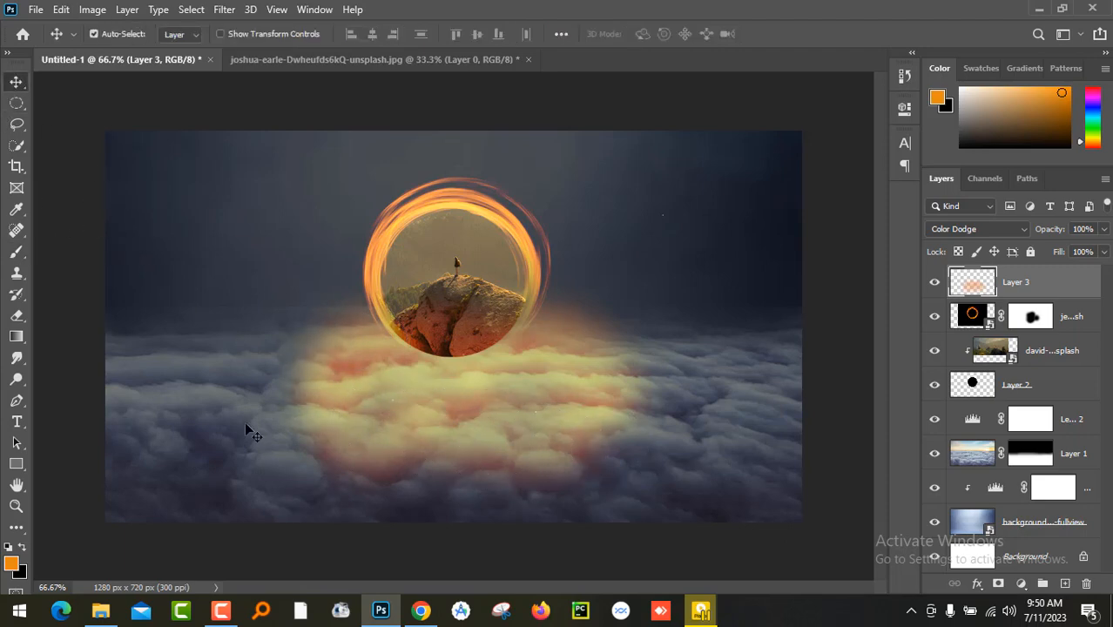
- Open the boat_trip photo from the New folder image folder as a separate document in Adobe Photoshop 2020
left_click(100, 610)
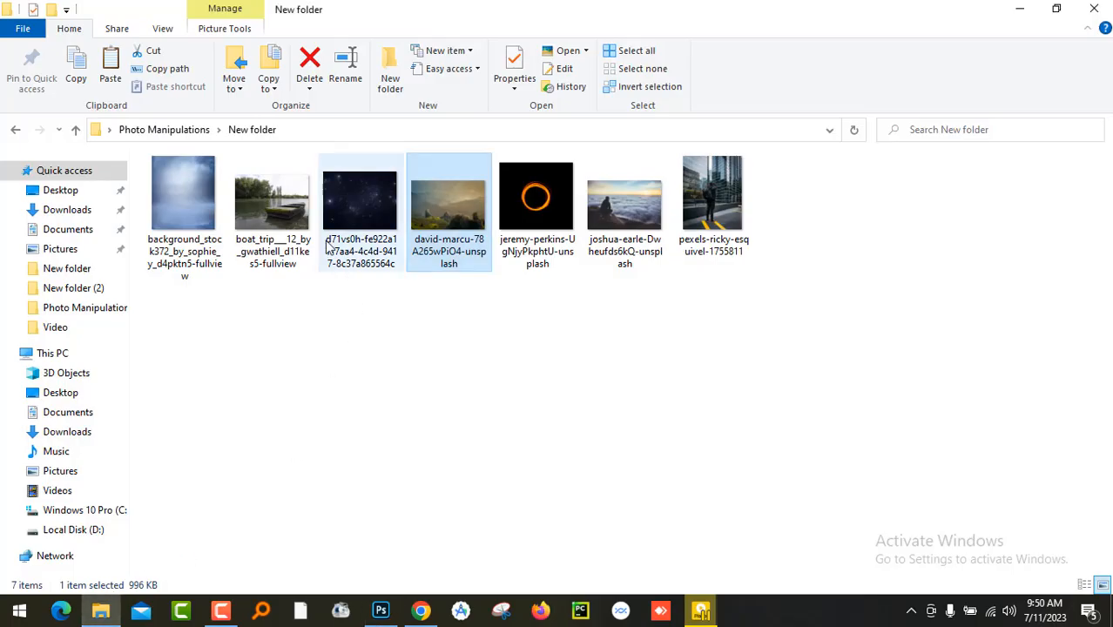
left_click(253, 223)
right_click(253, 223)
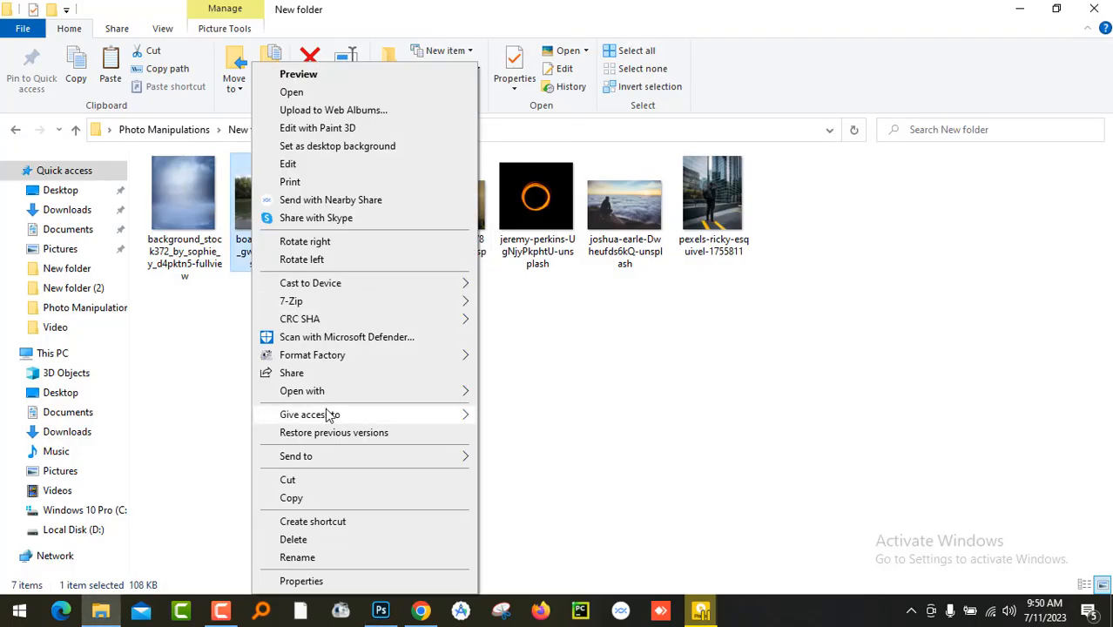
mouse_move(380, 394)
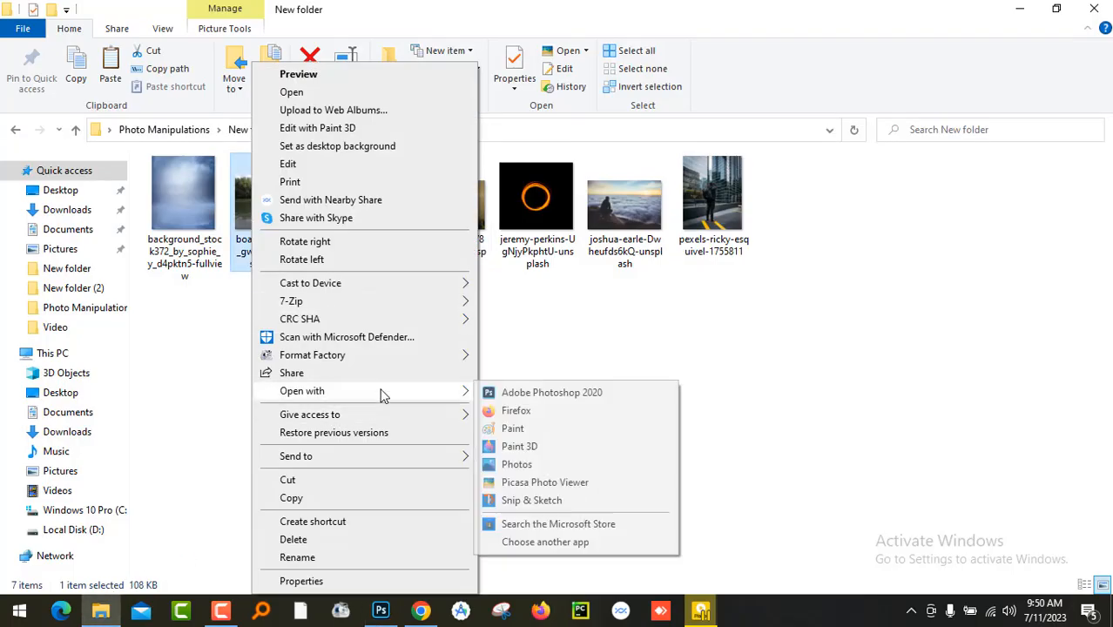
left_click(540, 393)
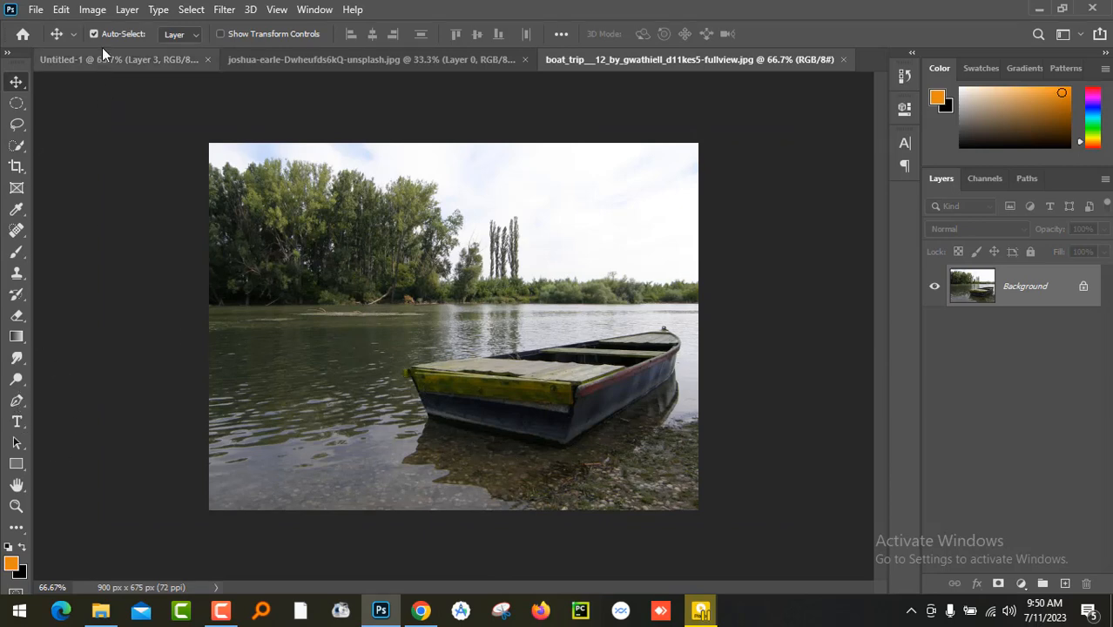
- Select the boat with Select Subject and subtract its reflection beneath the hull using the Quick Selection tool
left_click(191, 10)
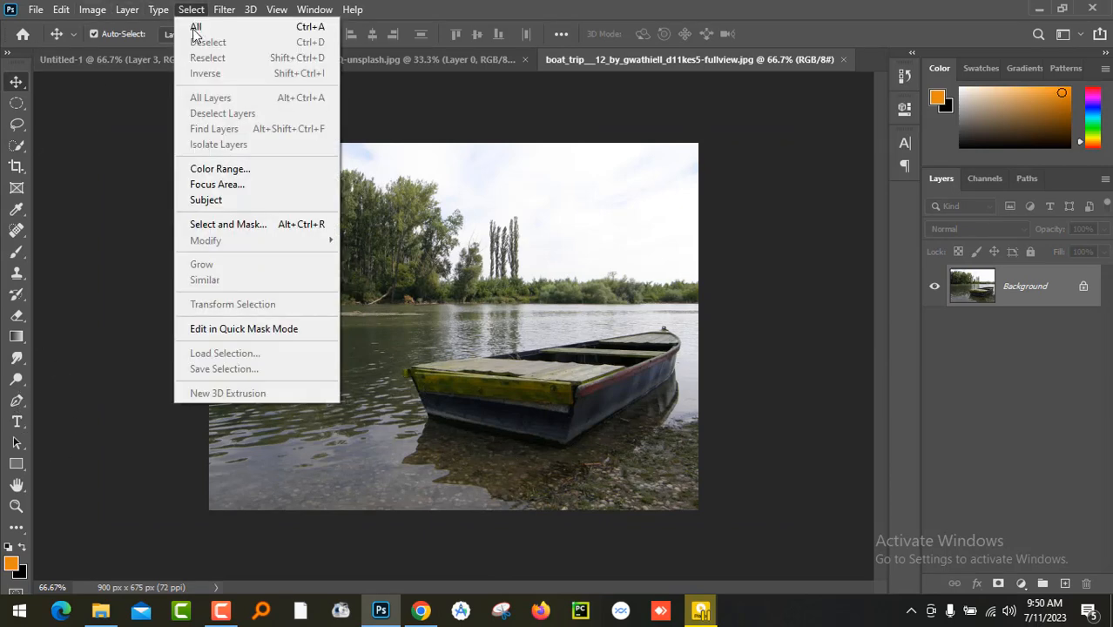
left_click(254, 199)
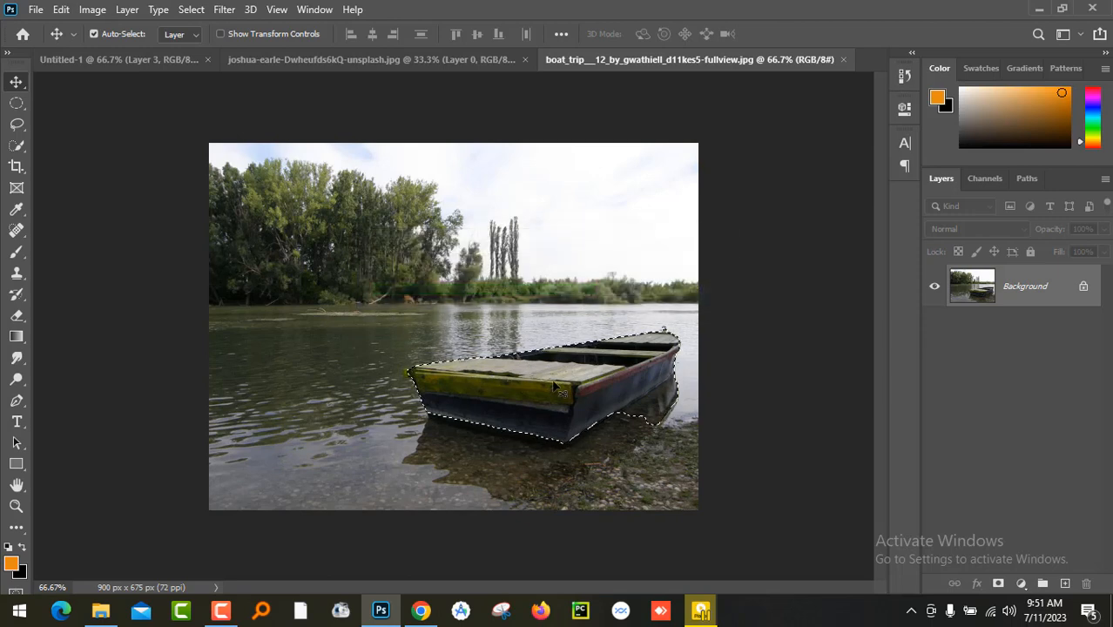
left_click(17, 145)
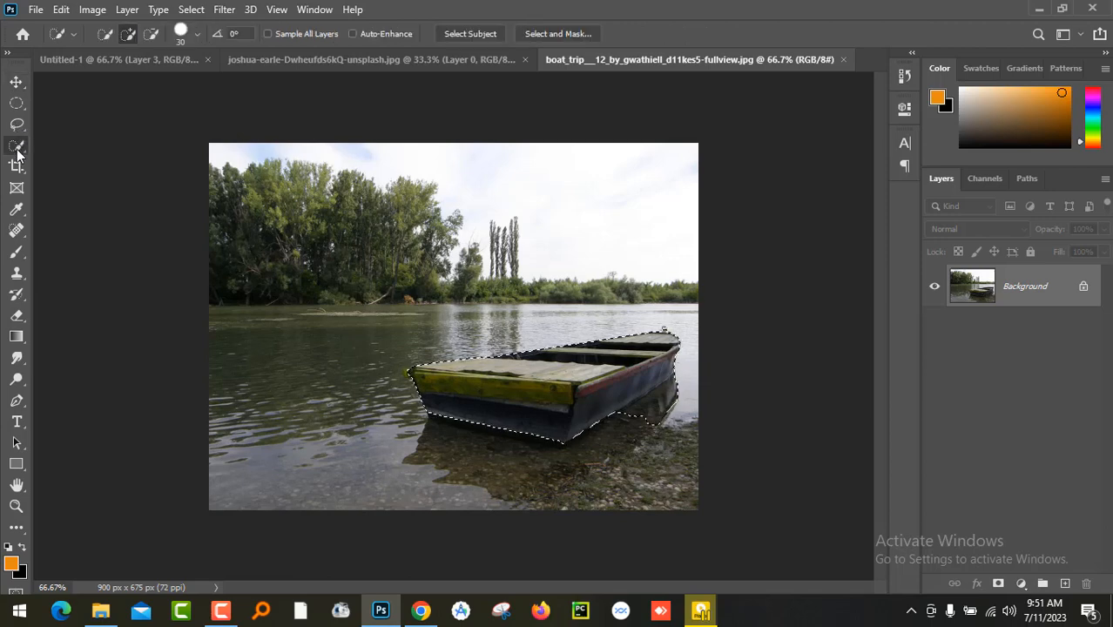
left_click(657, 433)
left_click(152, 35)
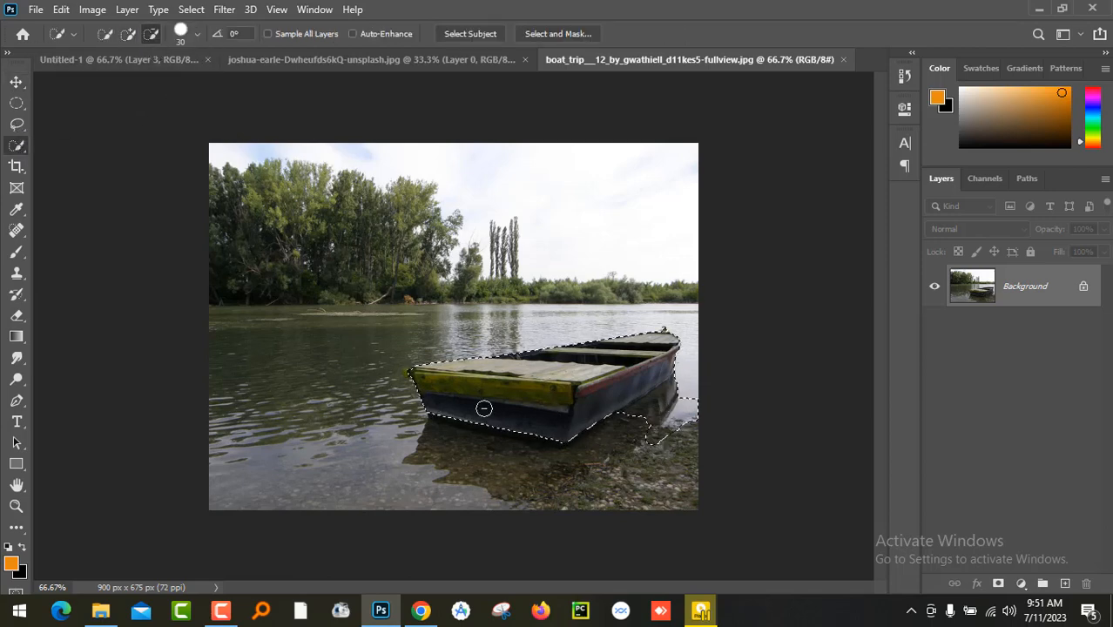
mouse_move(687, 408)
left_mouse_down()
mouse_move(642, 419)
mouse_move(681, 391)
mouse_move(674, 421)
left_mouse_up()
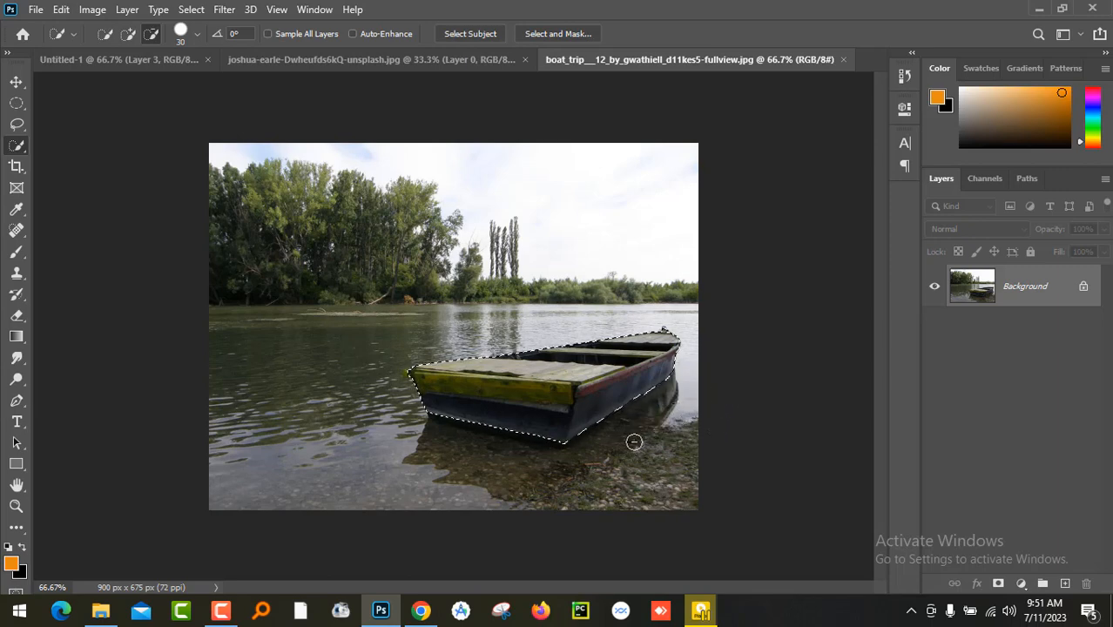
- Move the selected boat into the Untitled-1 composition and flip it horizontally
left_click(17, 81)
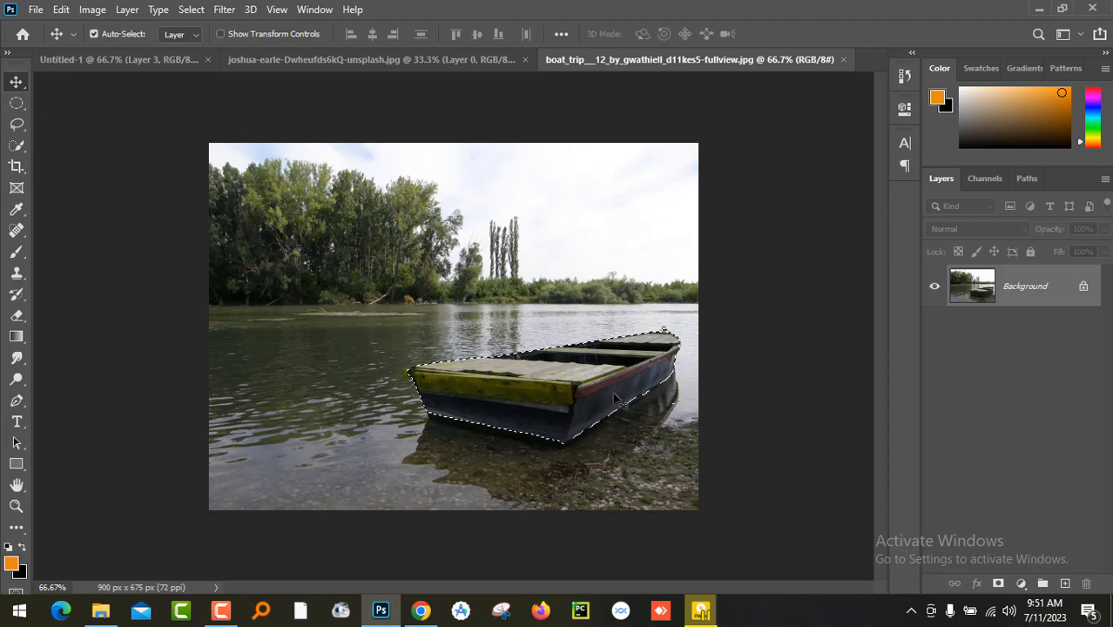
left_click_drag(615, 399, 538, 418)
key("ctrl+t")
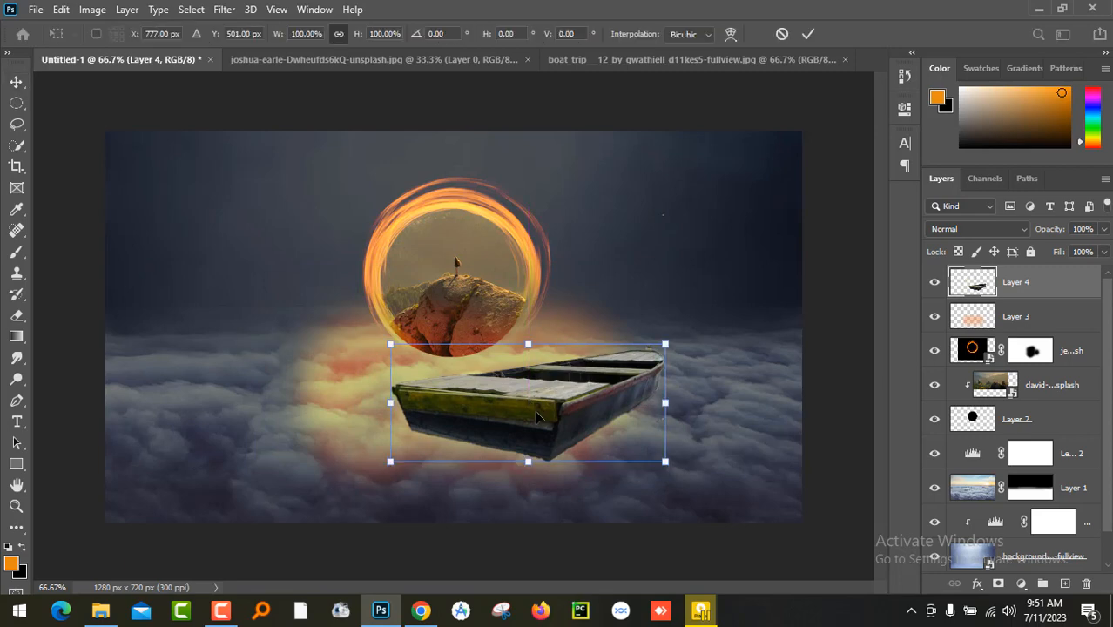
right_click(556, 418)
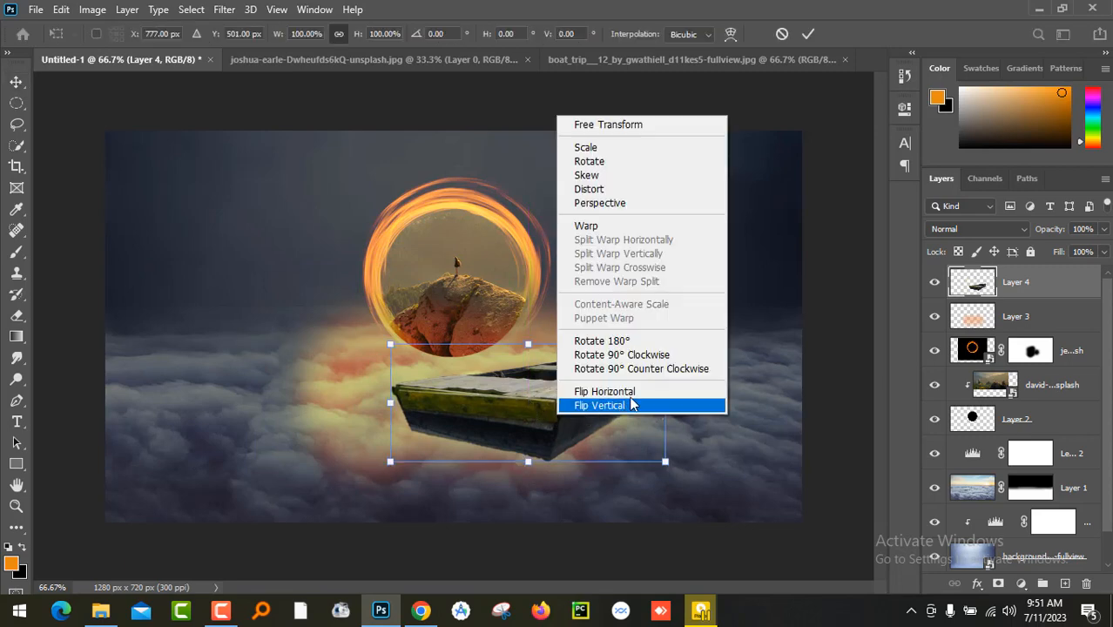
left_click(634, 392)
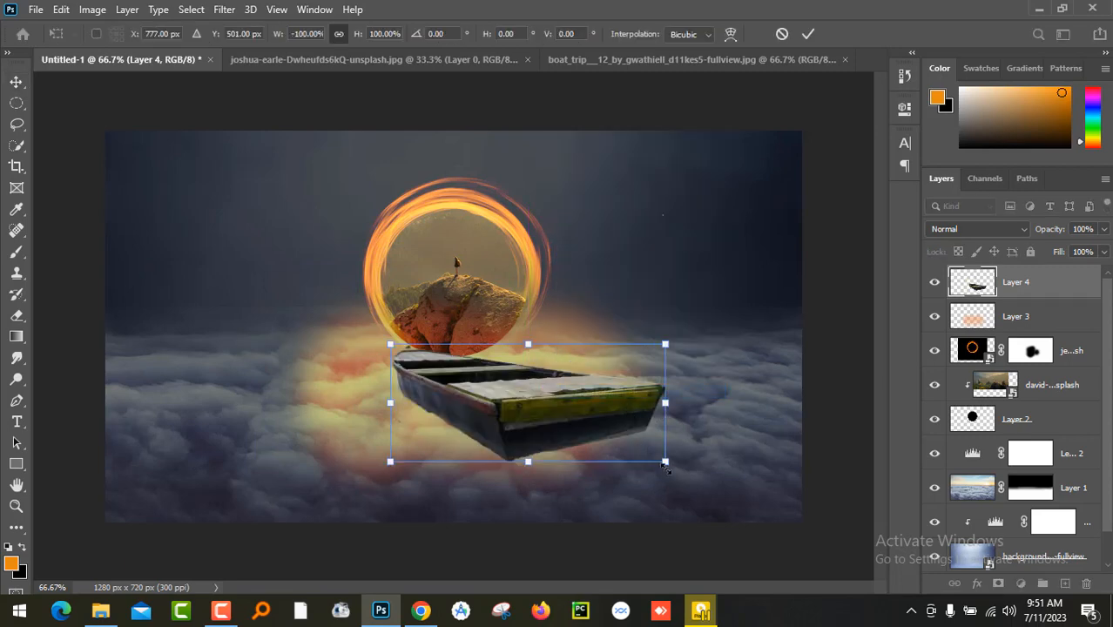
- Scale the flipped boat down and place it on the glowing clouds just below and right of the fire ring
left_click_drag(655, 454, 605, 436)
left_click_drag(539, 420, 564, 424)
key("Return")
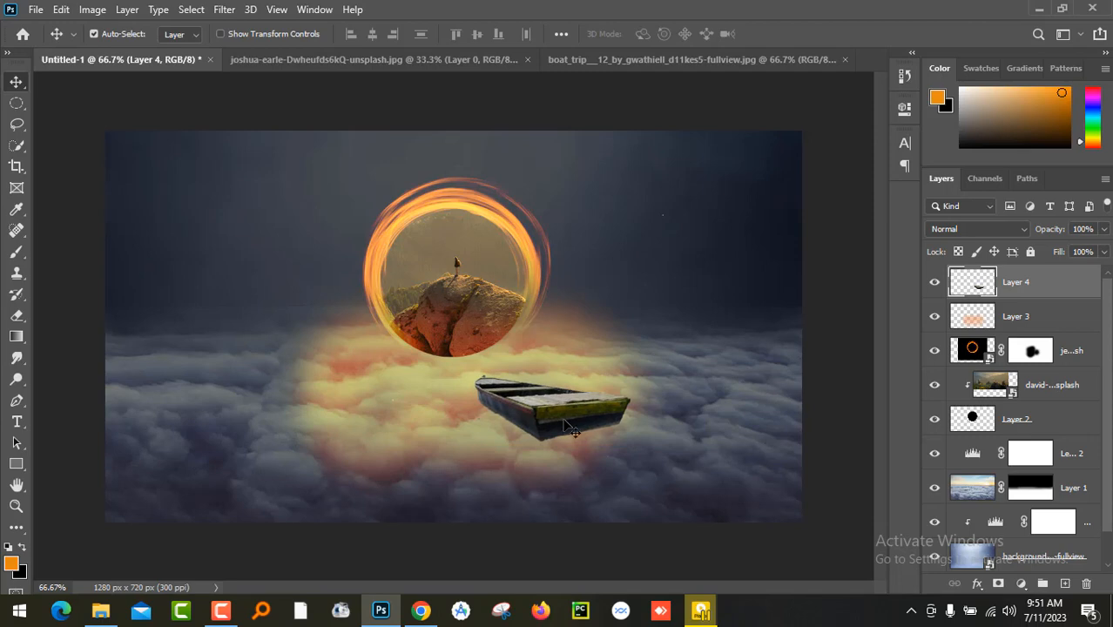
- Add a layer mask to the boat layer and soften the hull's bottom edge with a small black brush at 38% opacity
key("ctrl+plus")
key("ctrl+plus")
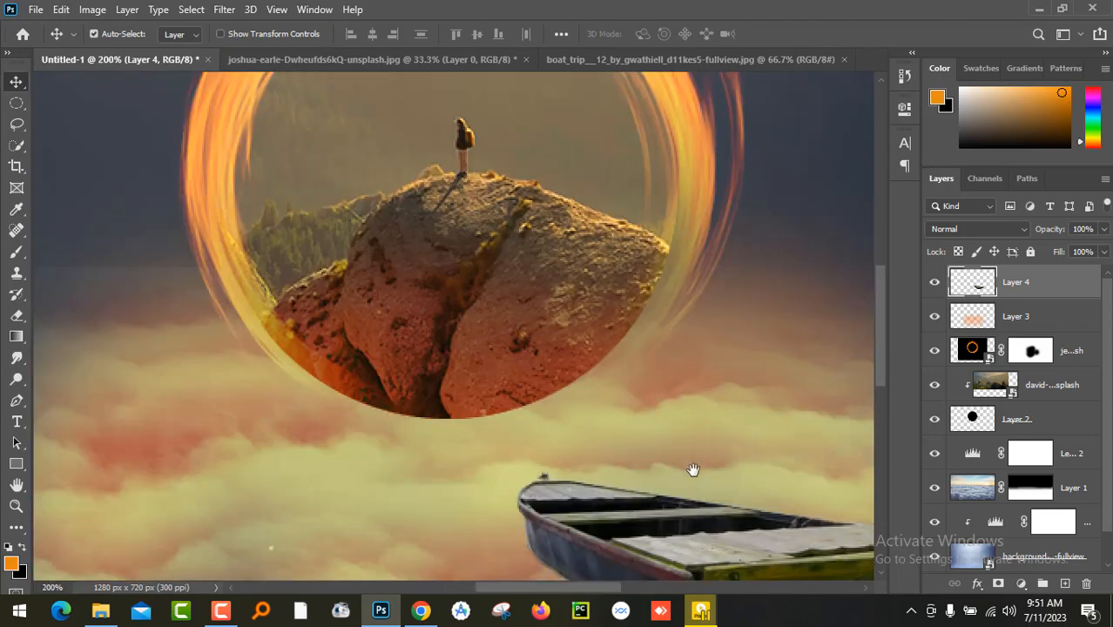
left_click_drag(693, 470, 524, 168)
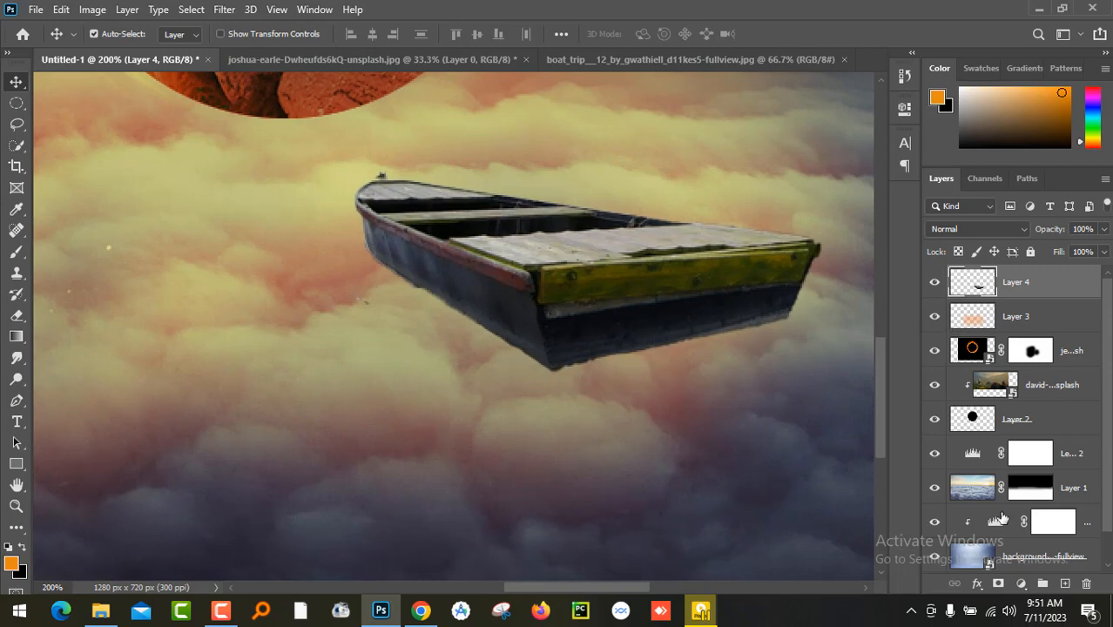
left_click(998, 583)
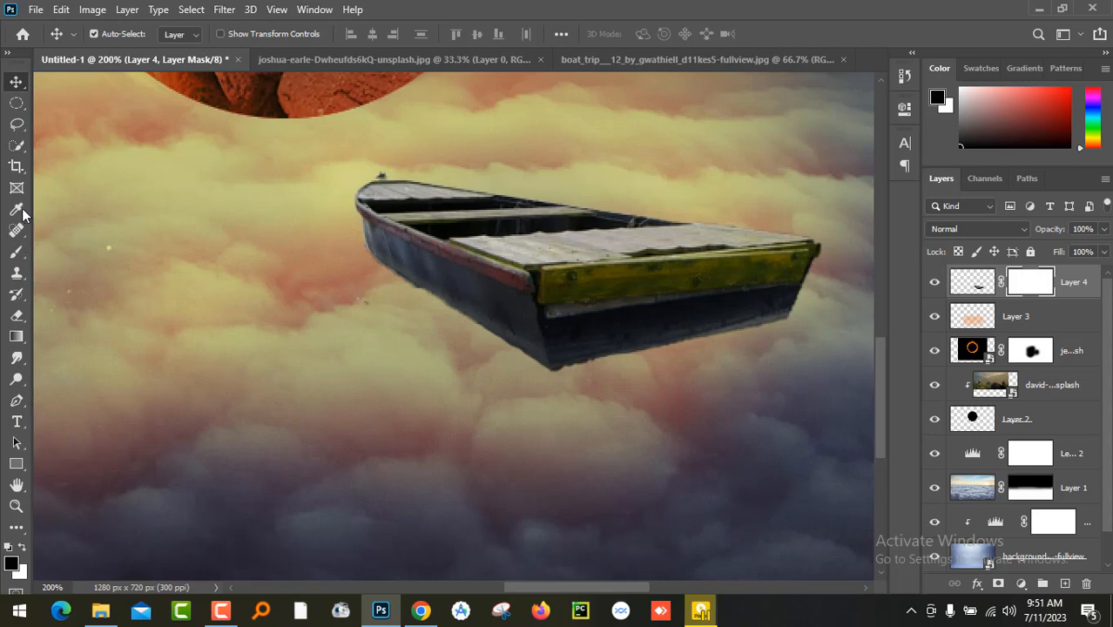
left_click(17, 251)
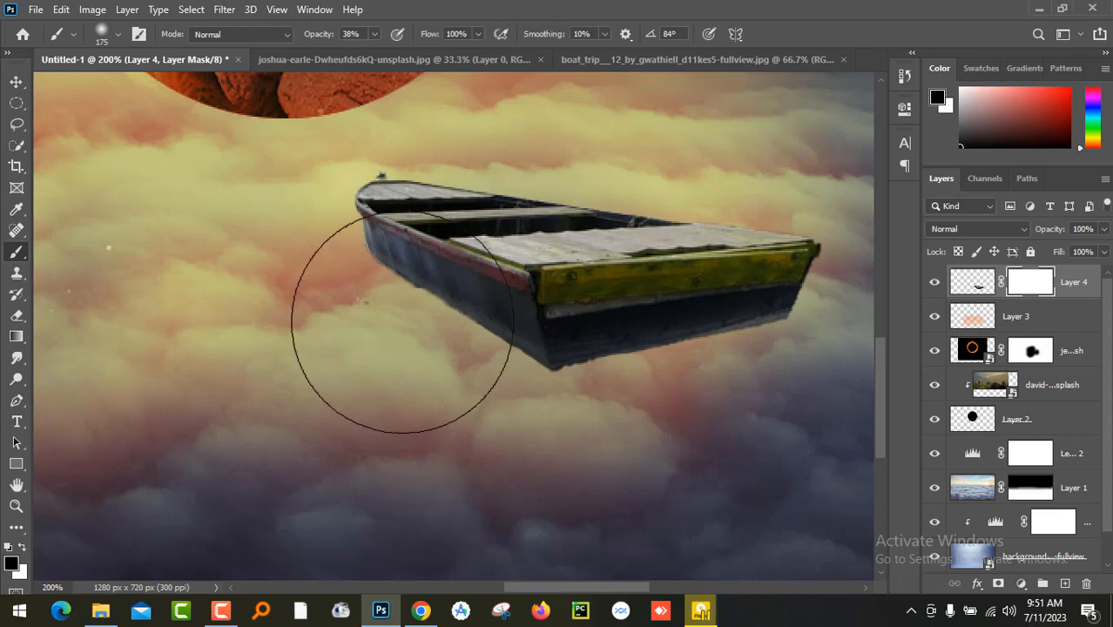
key("bracketleft")
key("bracketleft")
key("bracketleft")
key("bracketleft")
key("bracketleft")
key("bracketleft")
key("bracketleft")
key("bracketleft")
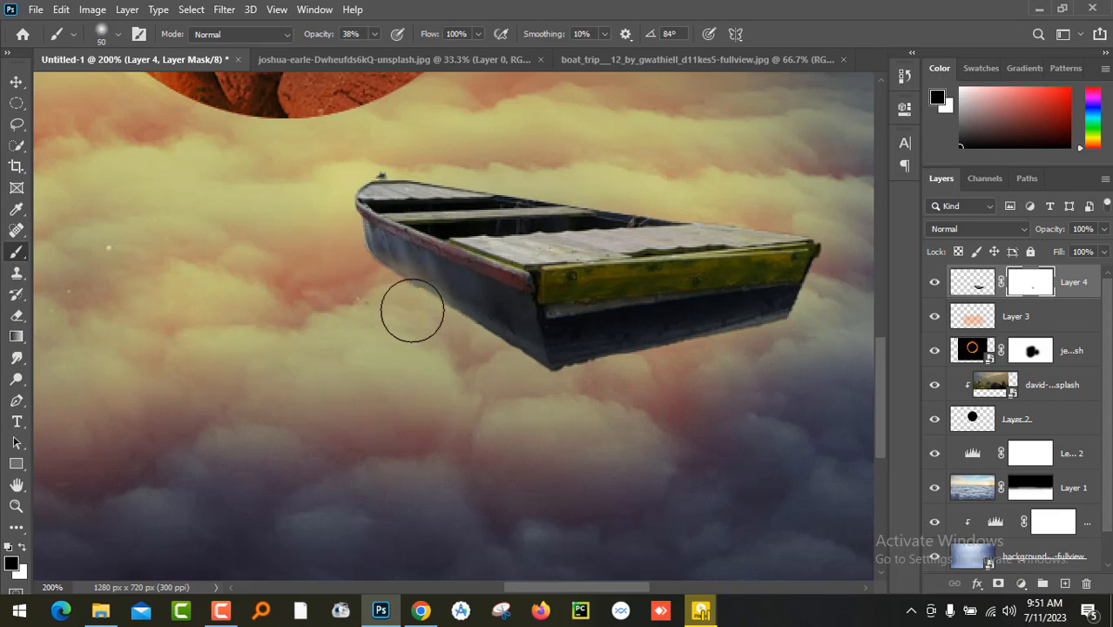
key("bracketleft")
key("bracketleft")
key("bracketleft")
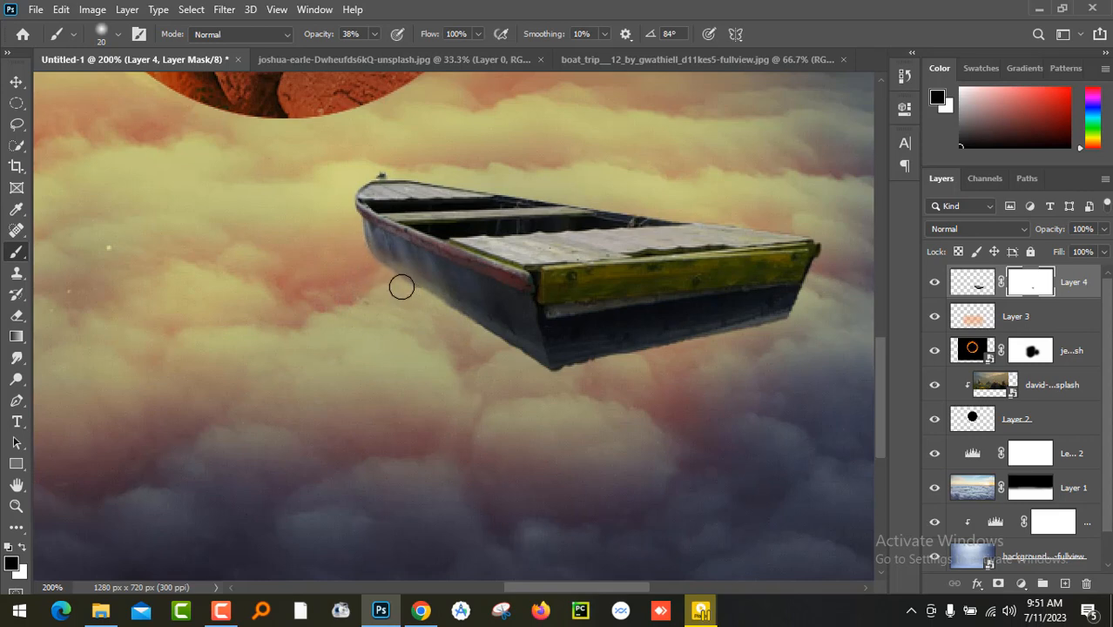
mouse_move(504, 346)
left_mouse_down()
mouse_move(549, 375)
mouse_move(597, 377)
mouse_move(385, 295)
mouse_move(361, 261)
mouse_move(374, 195)
mouse_move(497, 412)
mouse_move(541, 404)
mouse_move(560, 384)
mouse_move(705, 361)
mouse_move(566, 369)
mouse_move(677, 363)
mouse_move(735, 338)
mouse_move(790, 350)
left_mouse_up()
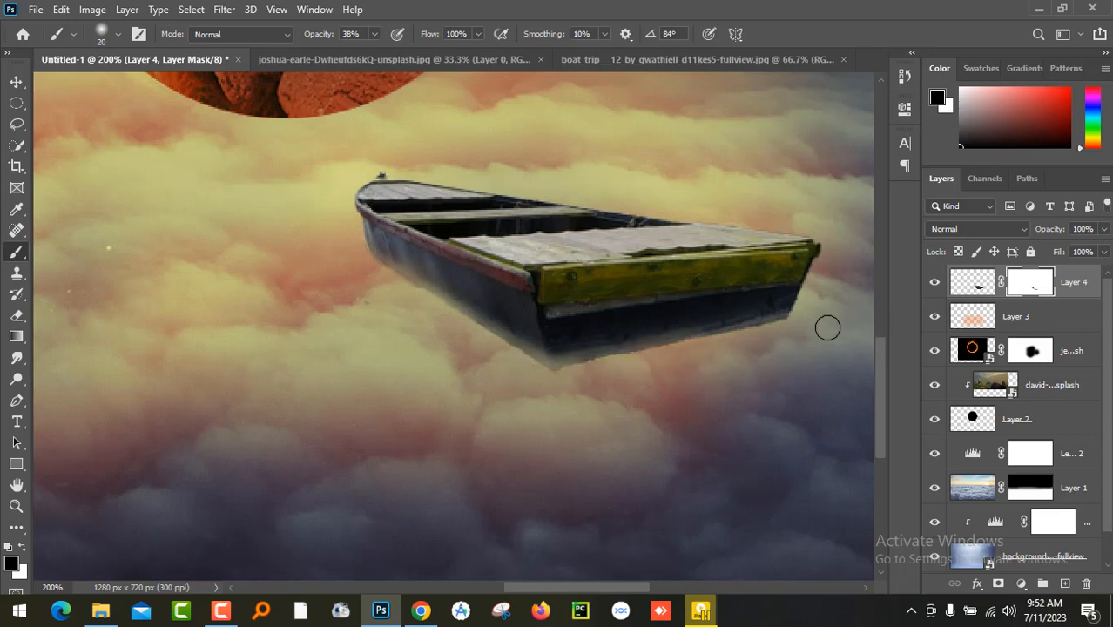
- Increase the brush to size 35 at 71% opacity and mask the hull's lowest corner on the boat layer
key("bracketright")
key("bracketright")
key("bracketright")
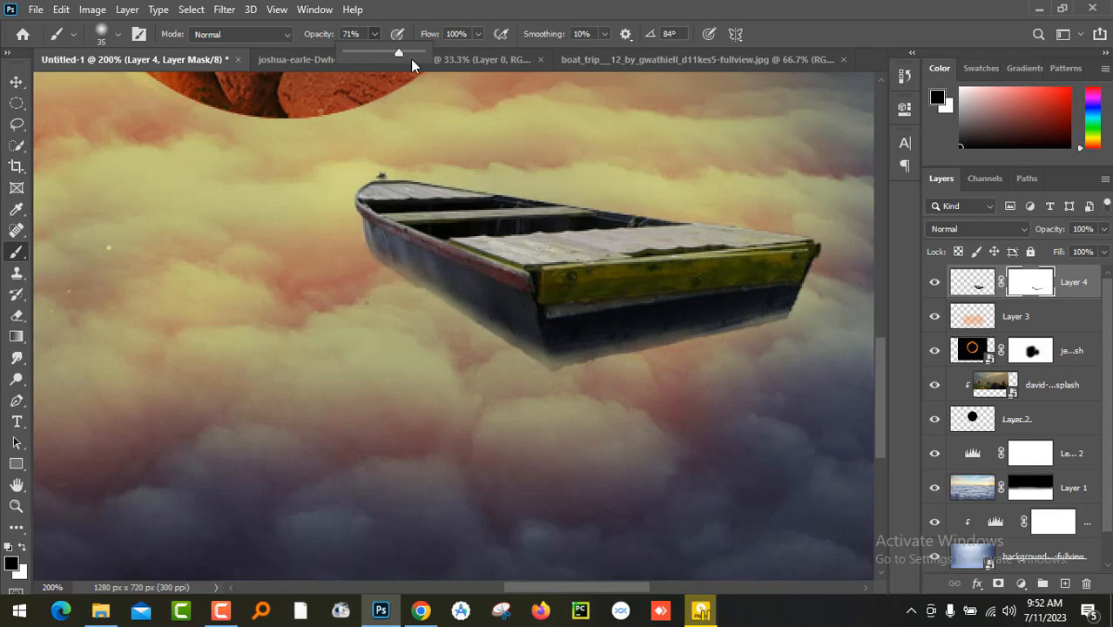
left_click_drag(552, 392, 547, 390)
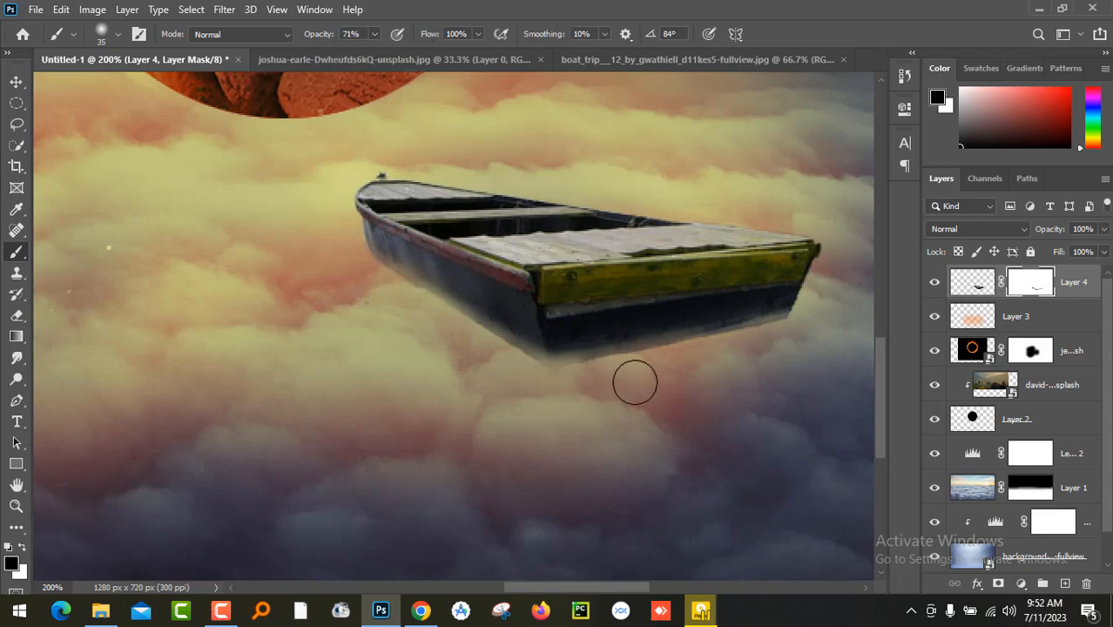
- Raise the brush opacity to 89% and fade the boat's whole underside further into the clouds on its mask
left_click(376, 35)
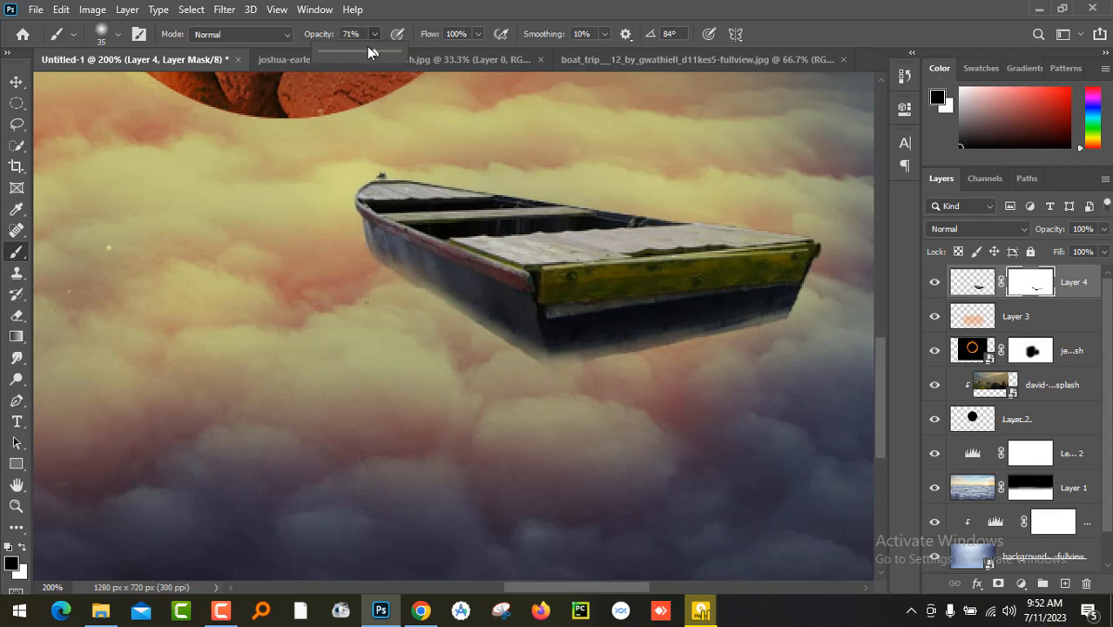
left_click_drag(381, 54, 387, 54)
left_click(710, 377)
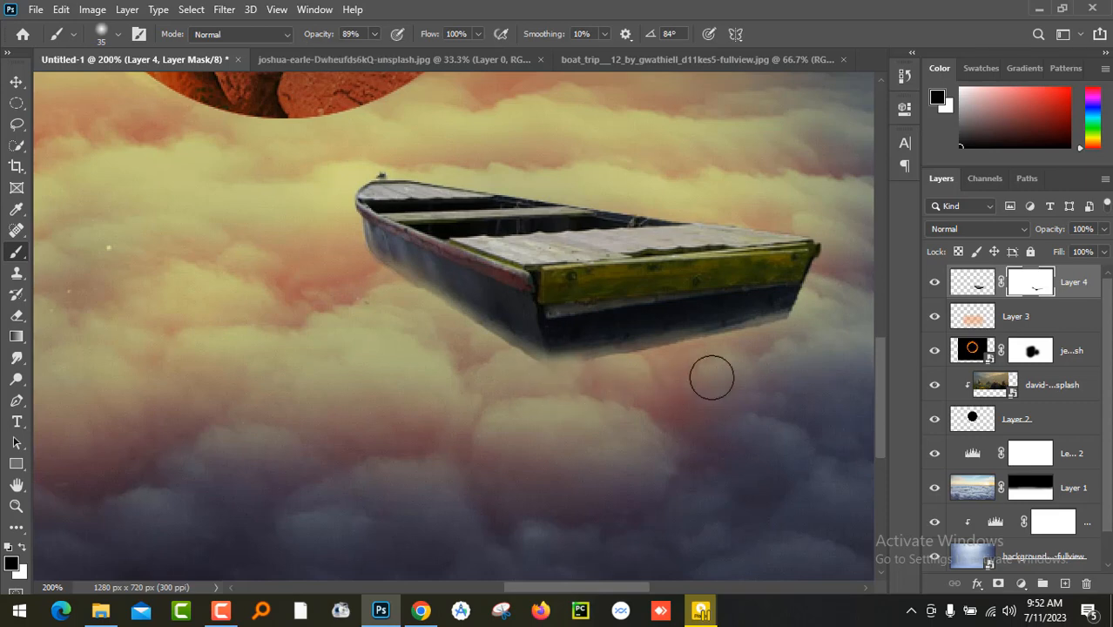
left_click_drag(695, 344, 740, 350)
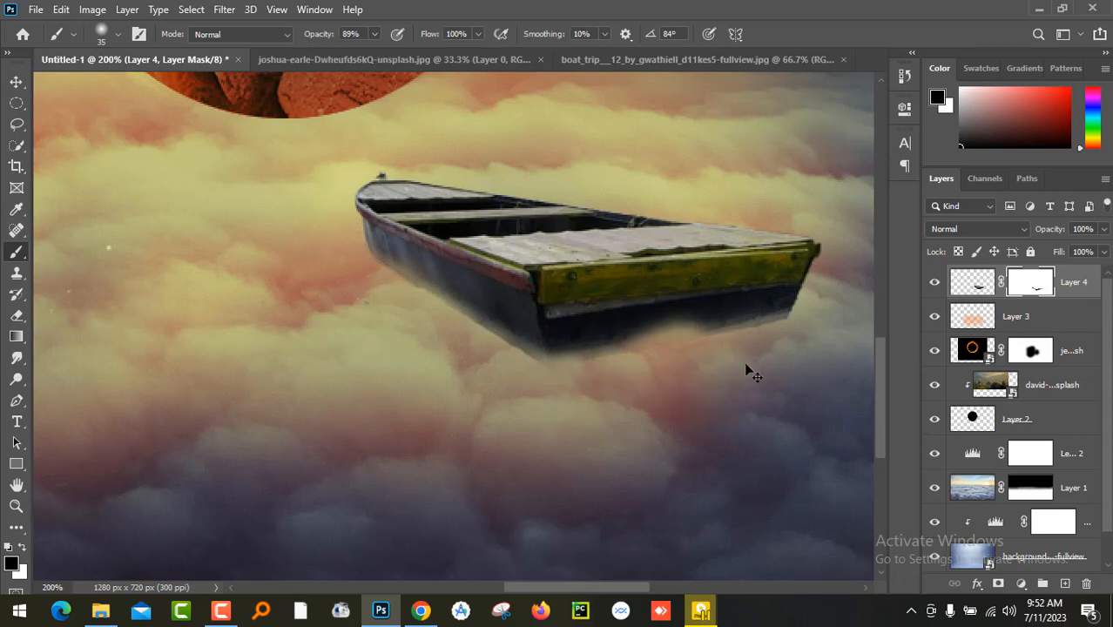
key("ctrl+z")
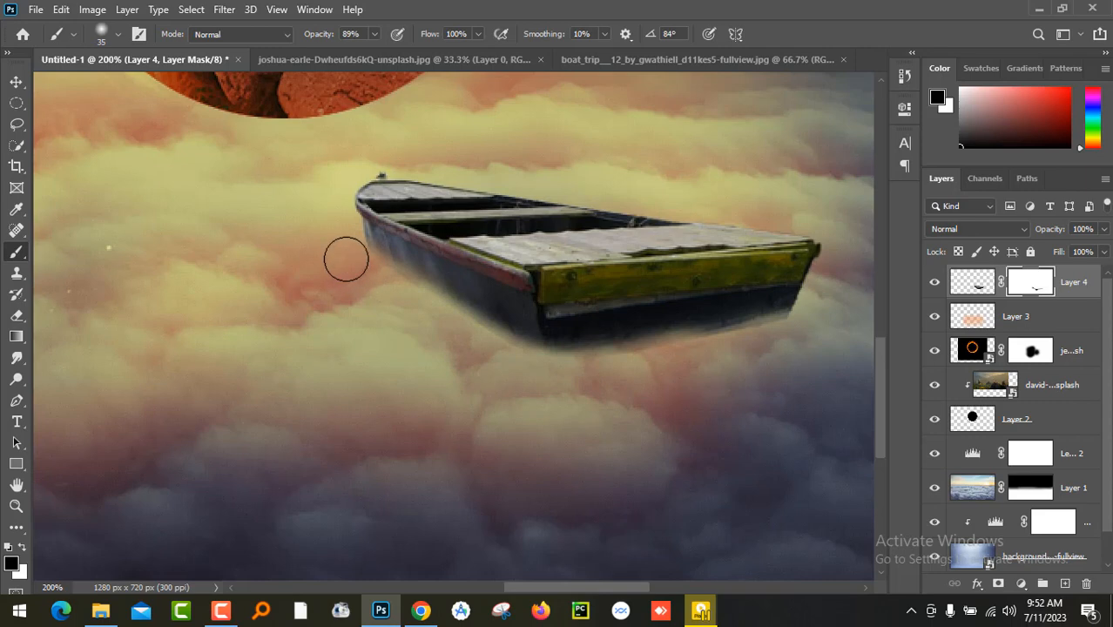
mouse_move(436, 315)
left_mouse_down()
mouse_move(545, 359)
mouse_move(657, 360)
mouse_move(801, 327)
left_mouse_up()
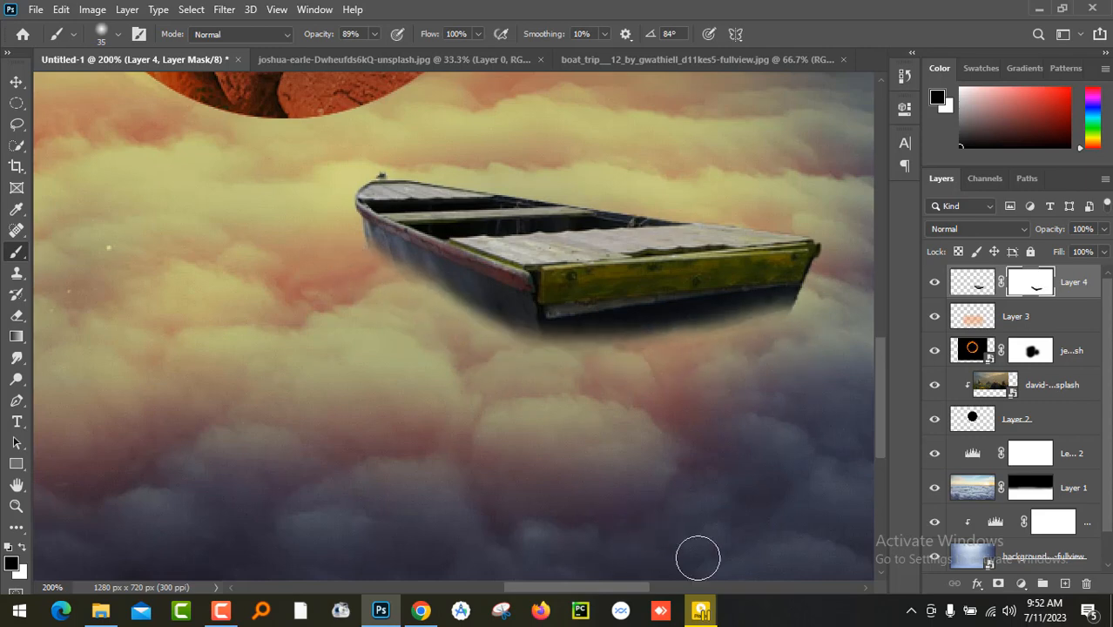
key("ctrl+0")
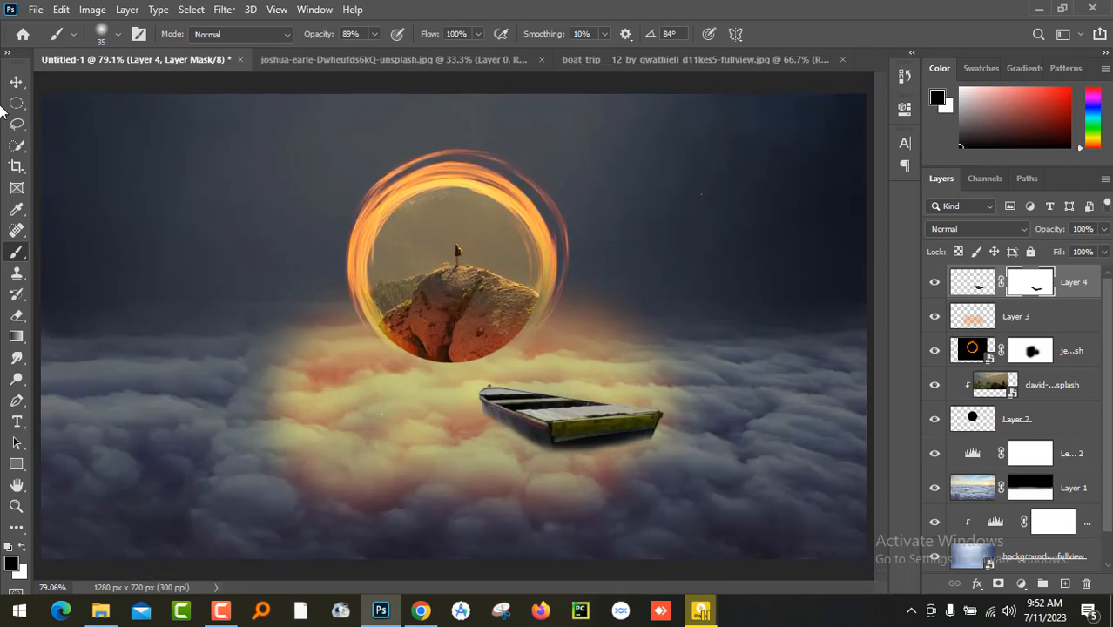
- Add a Color Balance adjustment clipped to the boat, with midtones Yellow-Blue at -99 and shifted slightly toward magenta and red
left_click(16, 81)
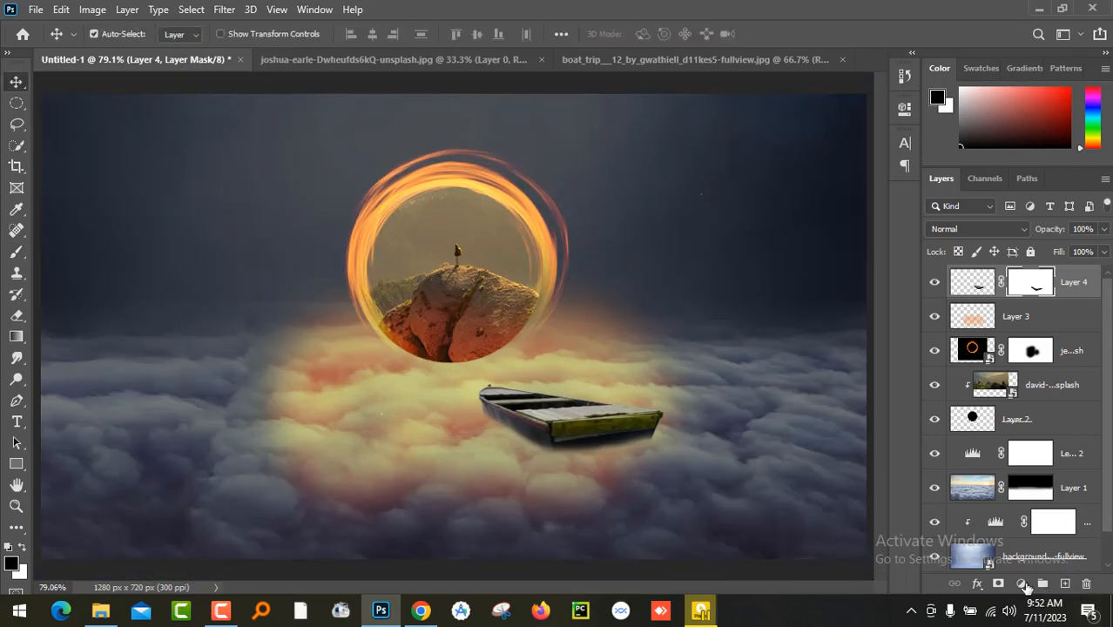
left_click(1022, 584)
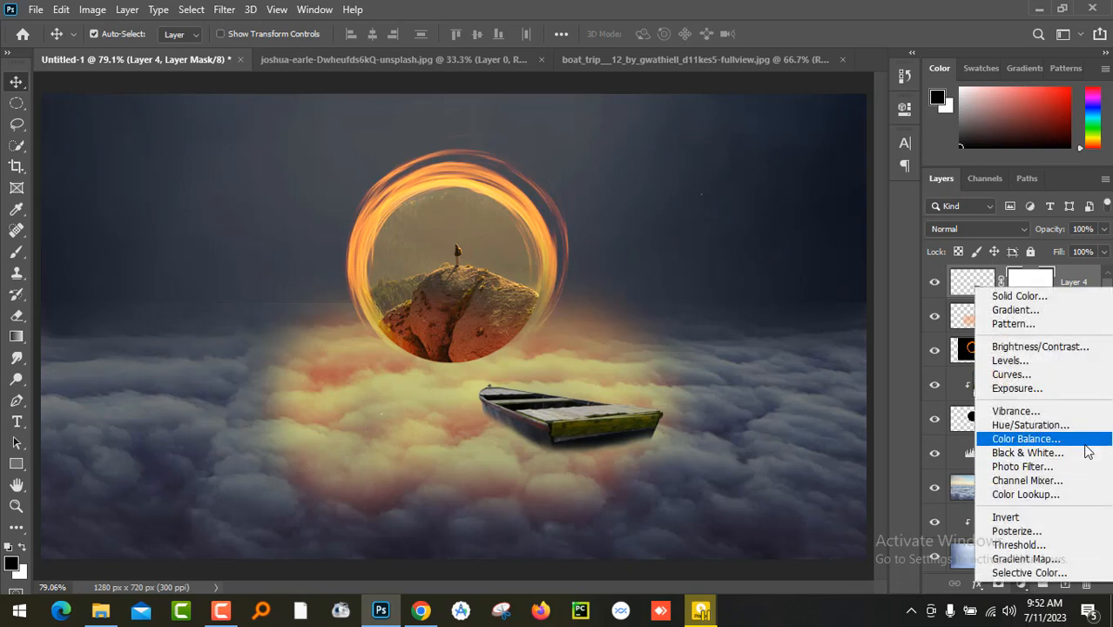
left_click(1026, 439)
left_click(765, 383)
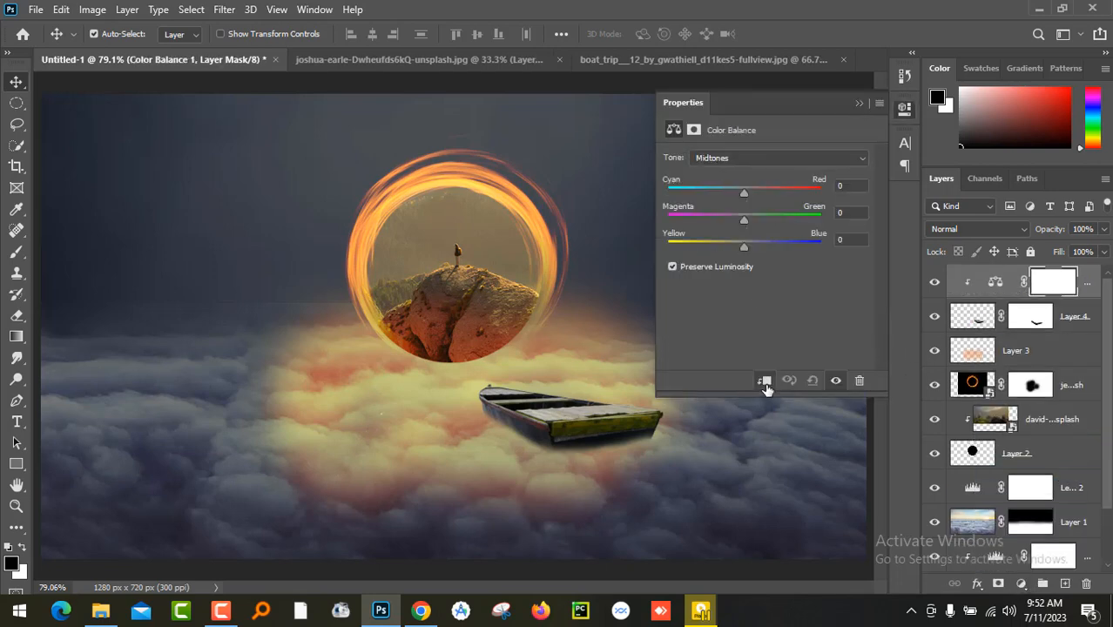
left_click_drag(744, 252, 670, 249)
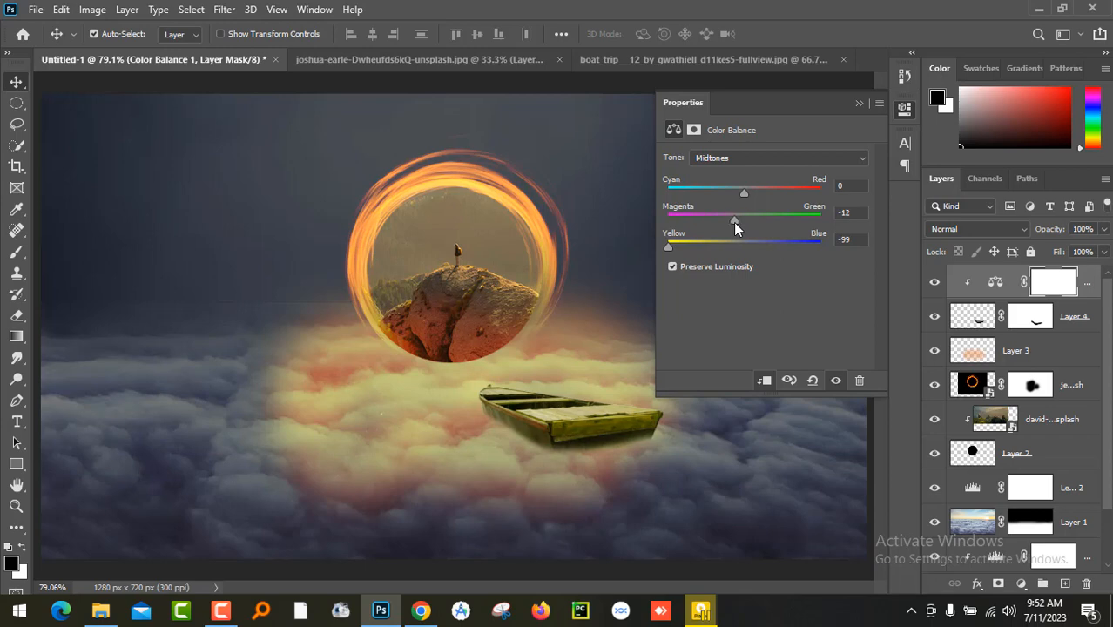
left_click_drag(745, 195, 767, 195)
left_click(859, 103)
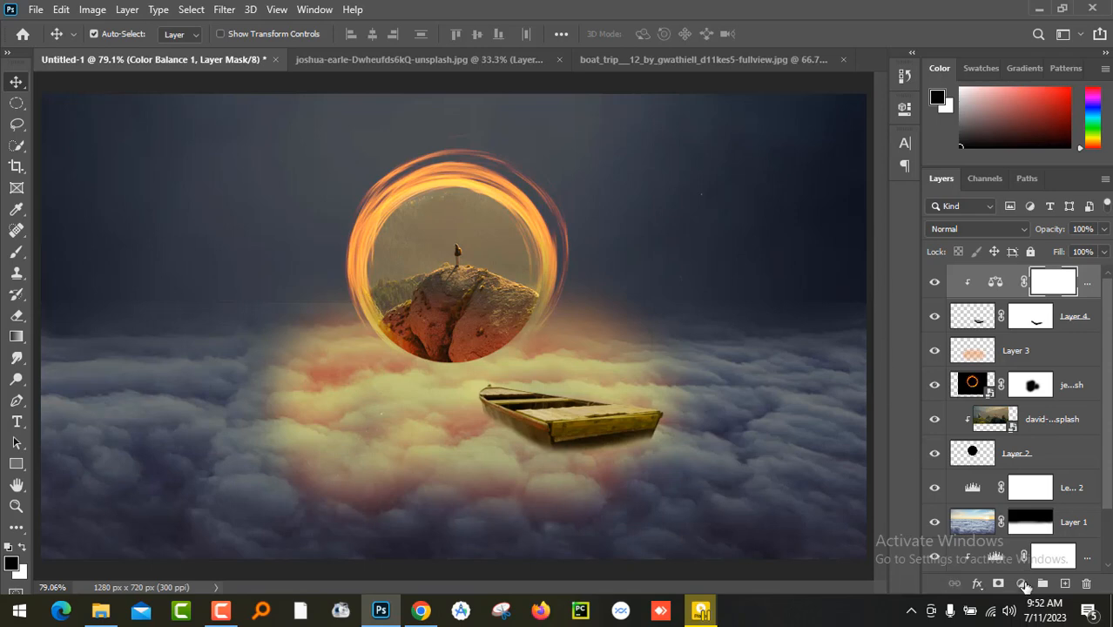
- Add a clipped Levels adjustment to the boat and lower its white output level to 183
left_click(1024, 585)
left_click(1050, 359)
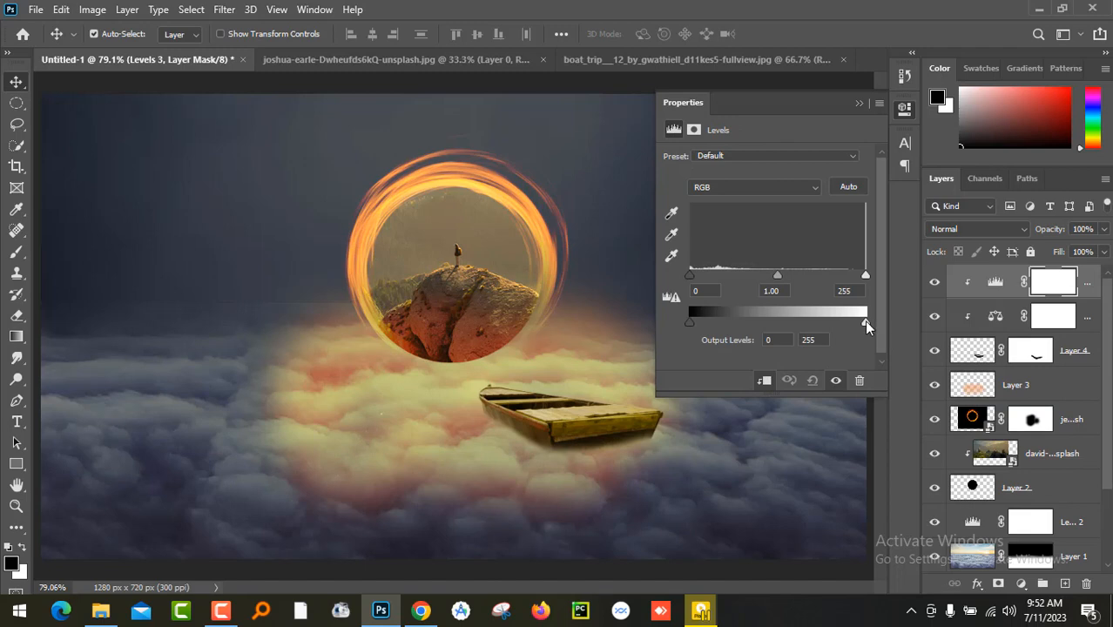
left_click_drag(867, 325, 825, 329)
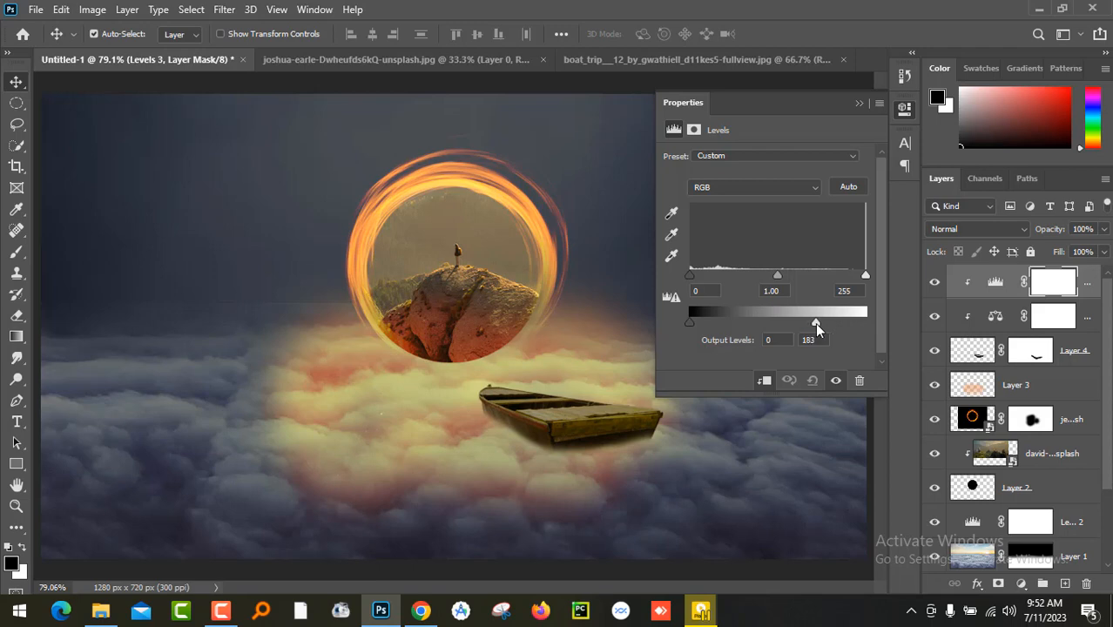
left_click(859, 103)
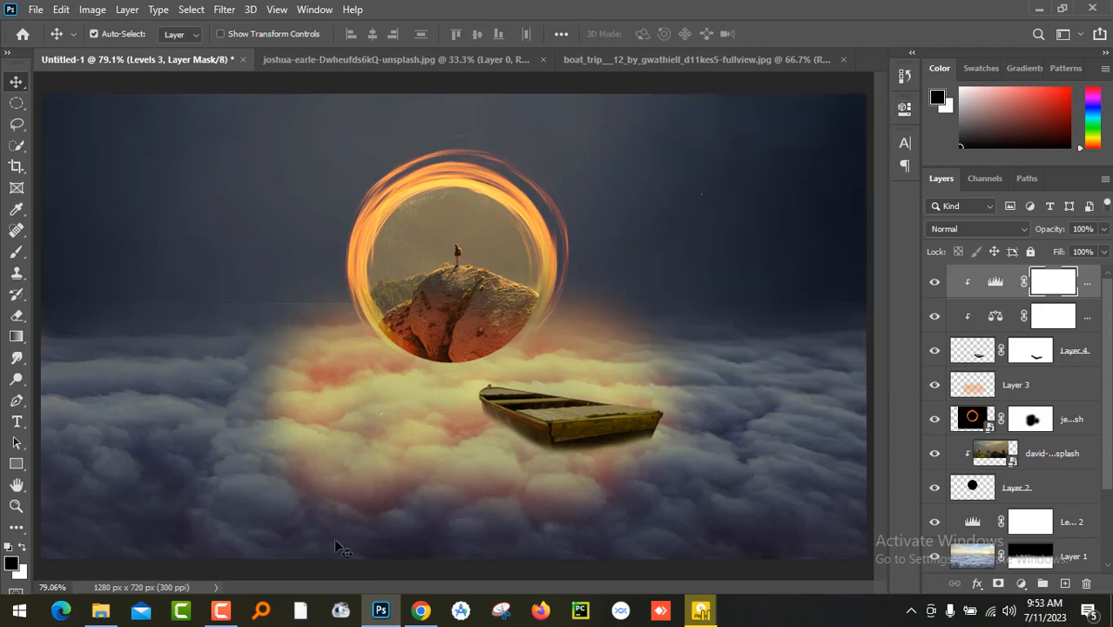
- Open the pexels-ricky-esquivel-1755811 photo from the Photo Manipulations folder in Adobe Photoshop 2020
left_click(100, 610)
left_click(694, 209)
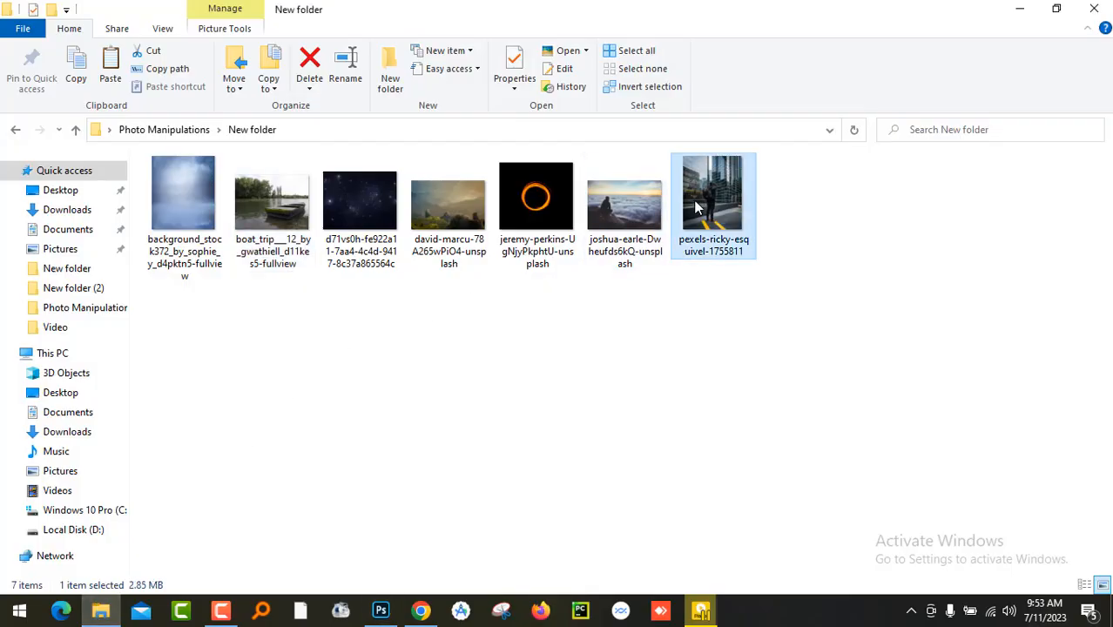
right_click(694, 209)
mouse_move(757, 393)
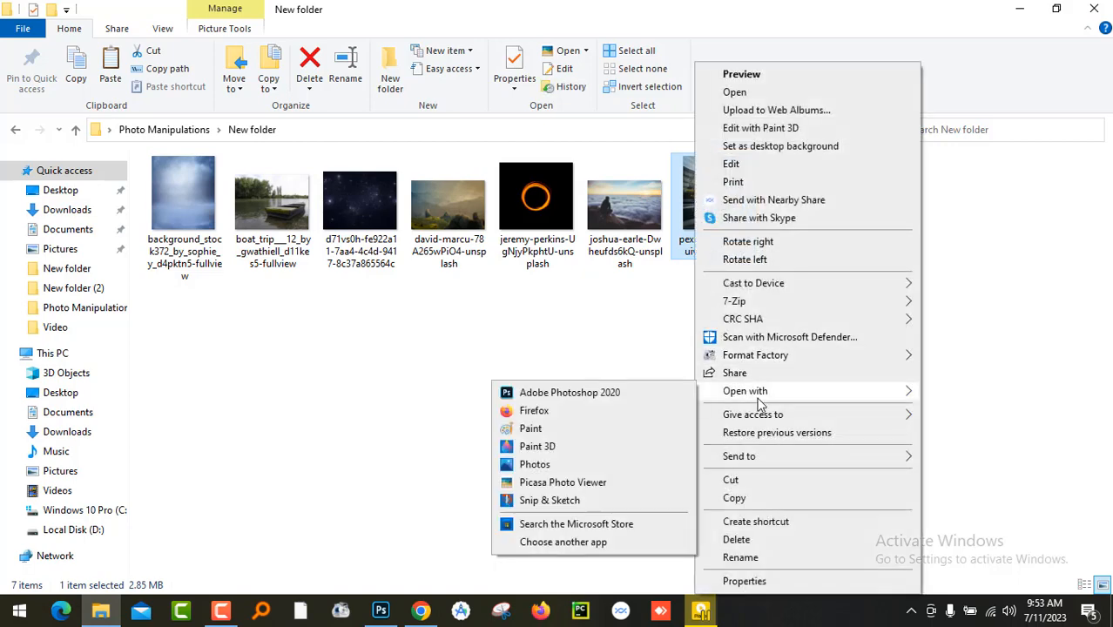
left_click(564, 397)
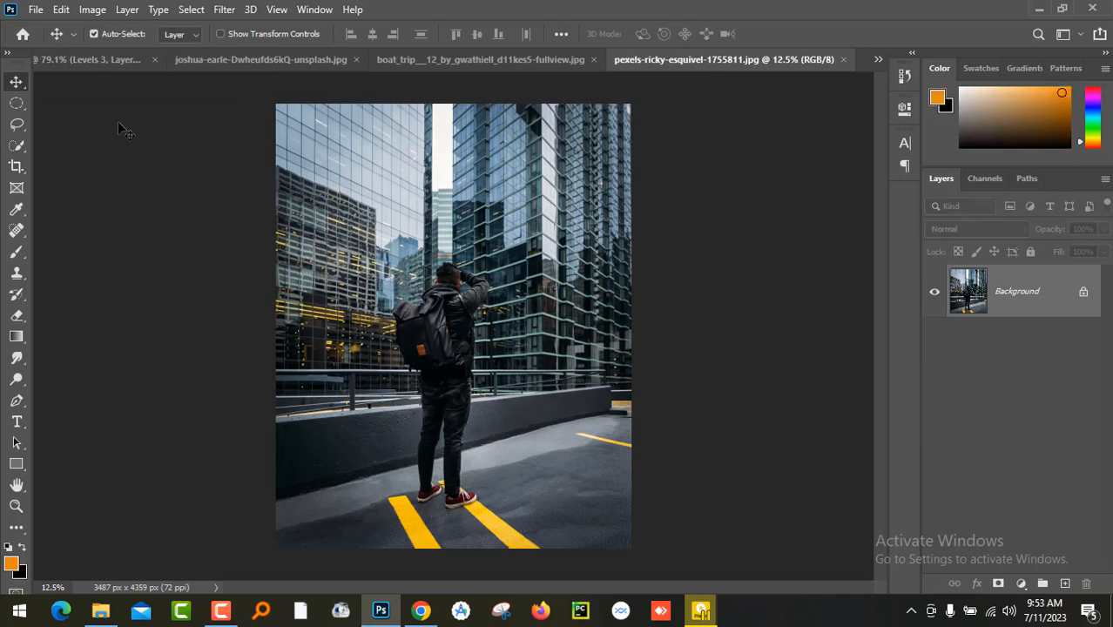
- Select the man with the backpack using Select Subject and transfer the cut-out into the Untitled-1 composition
left_click(190, 9)
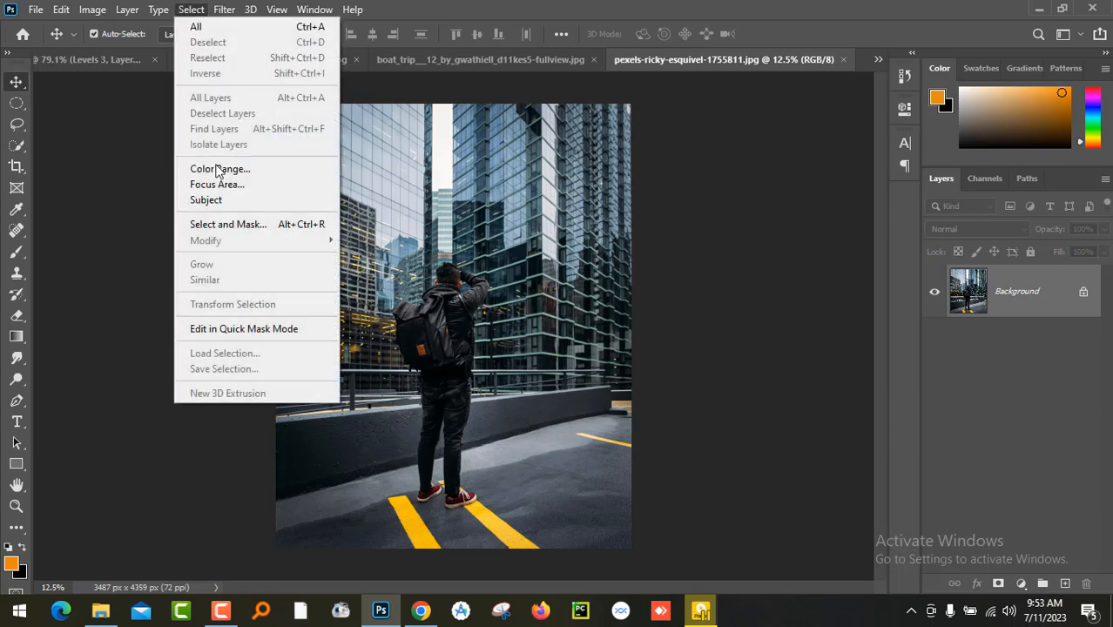
left_click(253, 201)
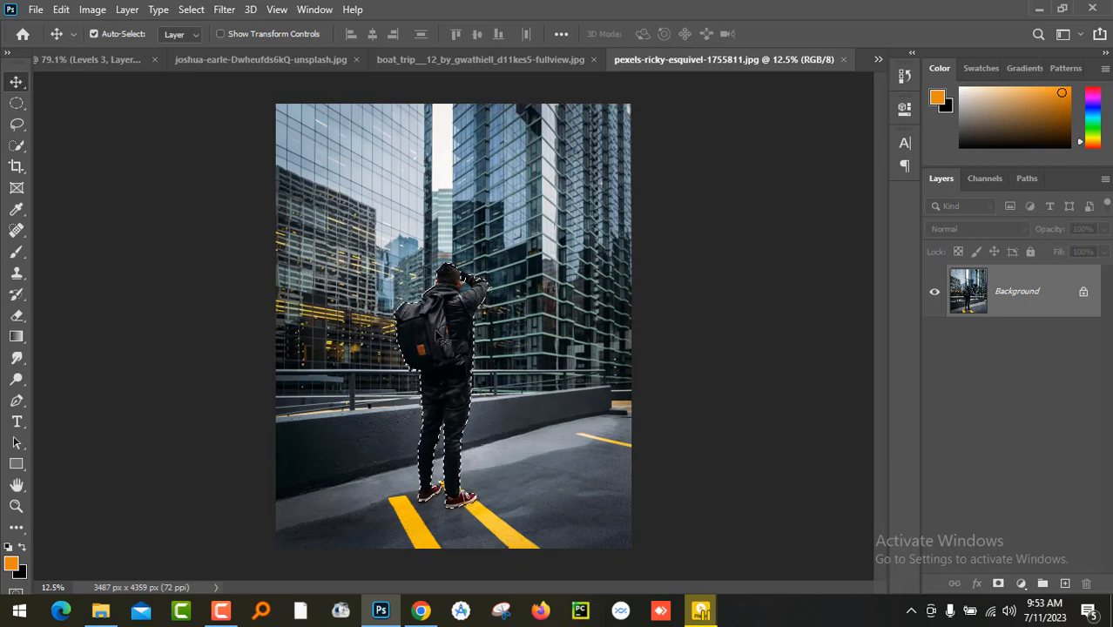
left_click_drag(446, 351, 428, 335)
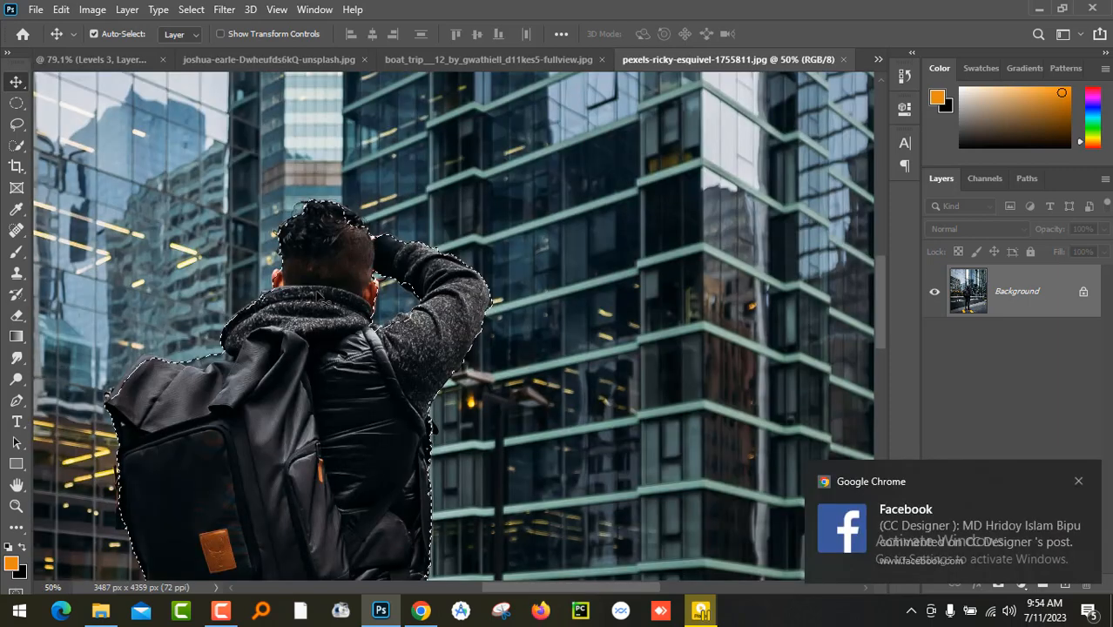
key("ctrl+BackSpace")
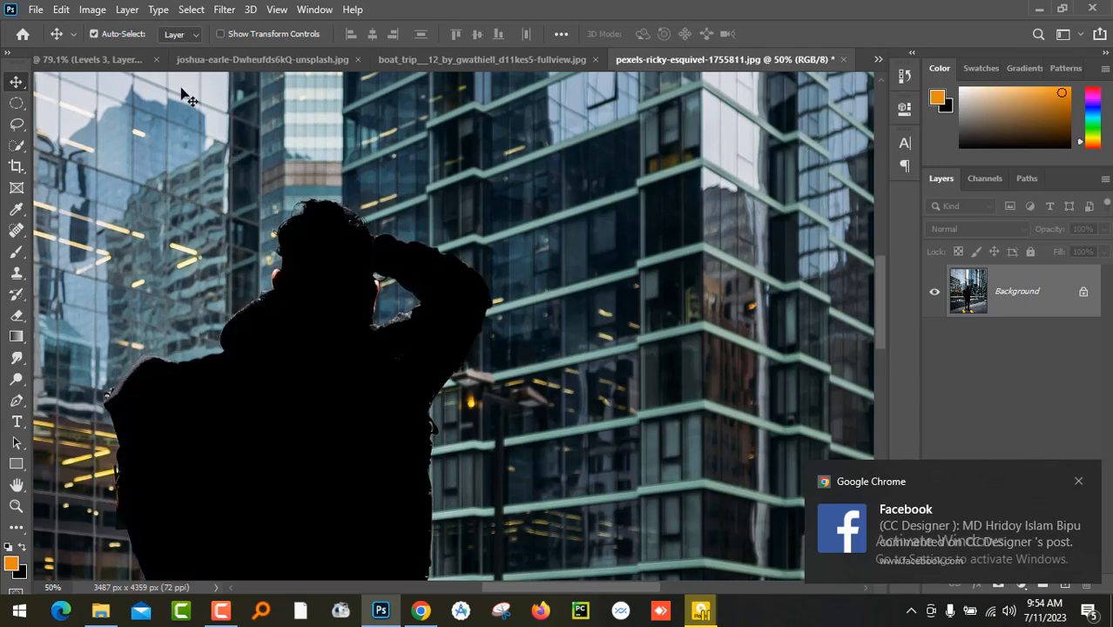
left_click(127, 66)
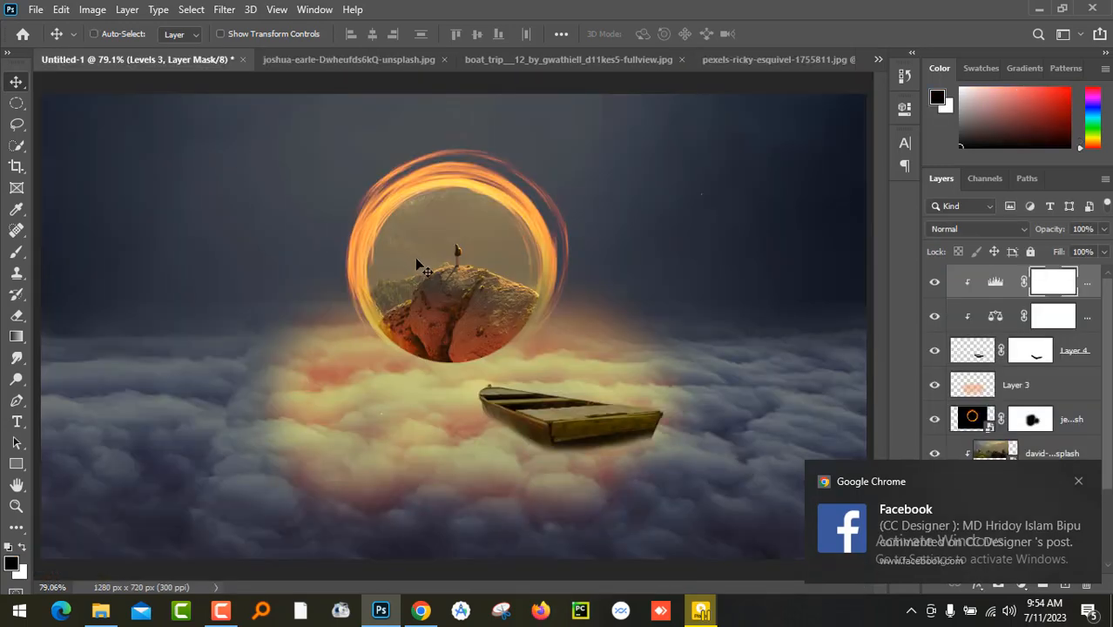
key("ctrl+v")
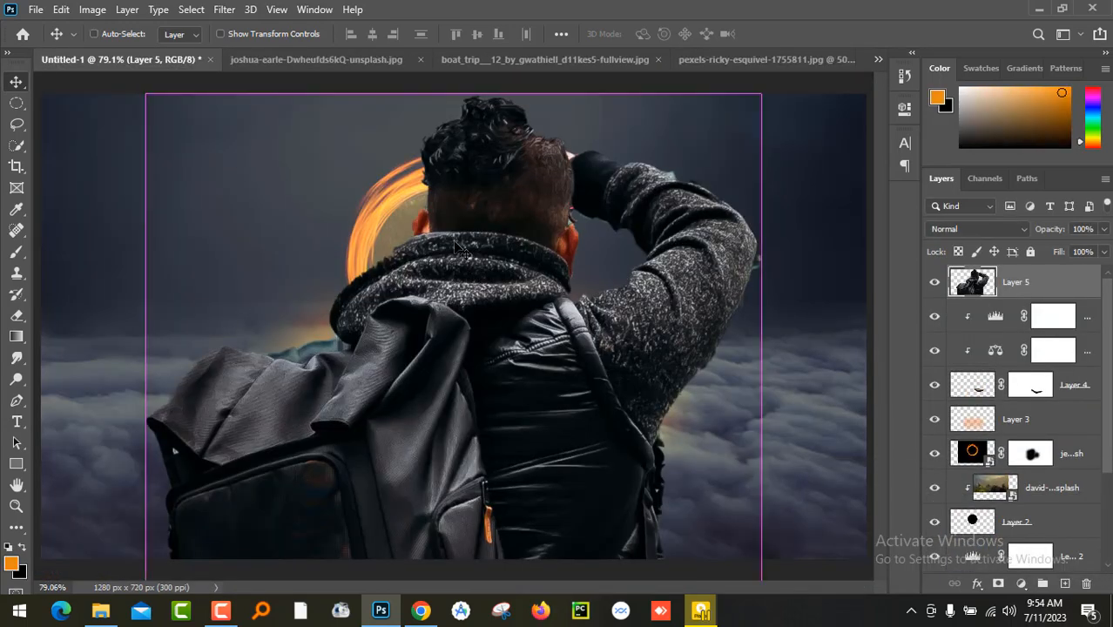
- Scale the man down to about 7.71% and position him over the boat
key("ctrl+minus")
key("ctrl+minus")
key("ctrl+minus")
key("ctrl+t")
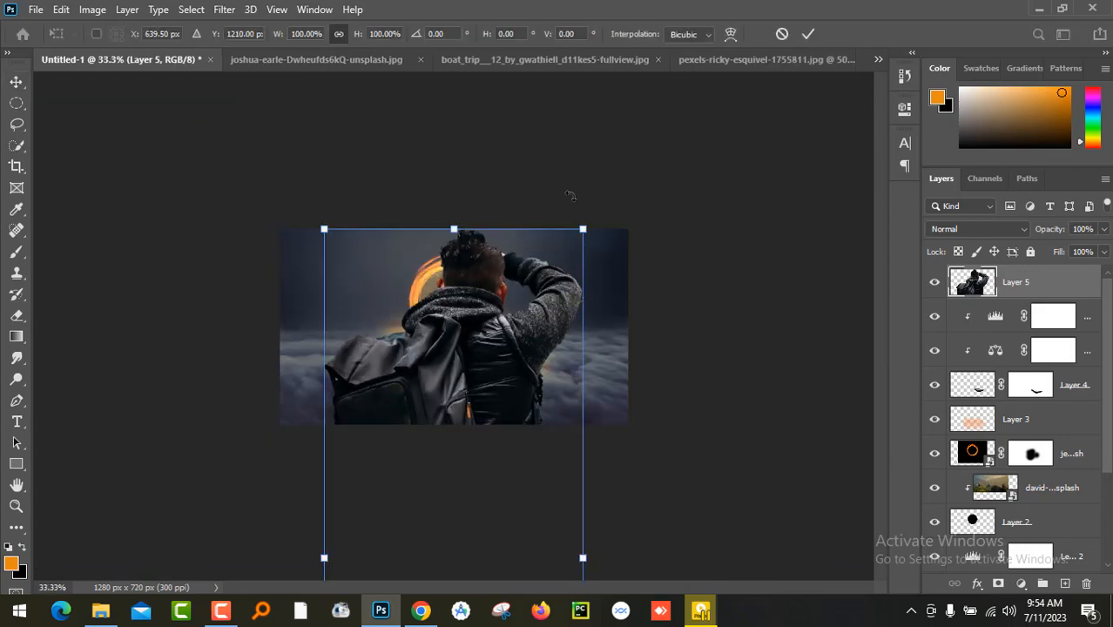
left_click_drag(591, 232, 504, 348)
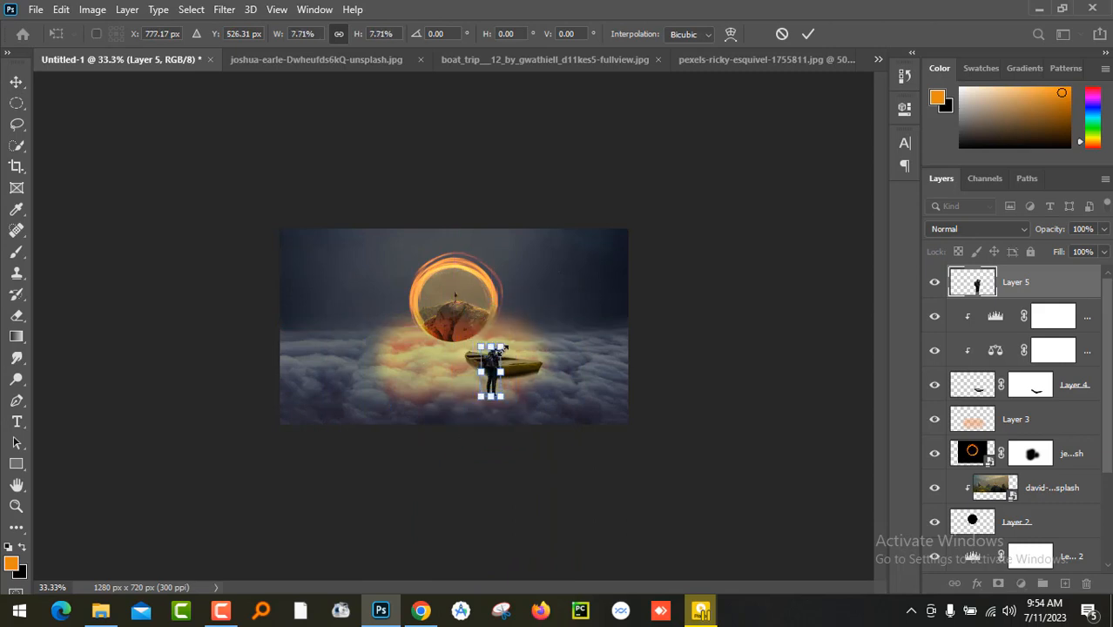
key("Return")
scroll(505, 366, "up", 5)
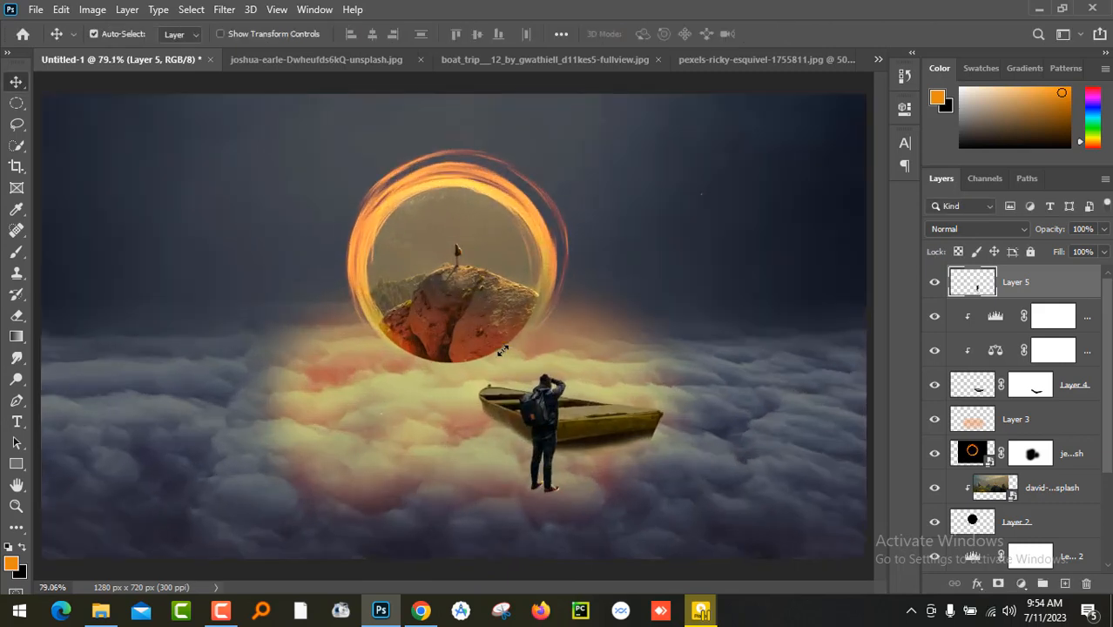
- Move the man onto the boat and flip him horizontally to face the portal
left_click_drag(529, 426, 549, 376)
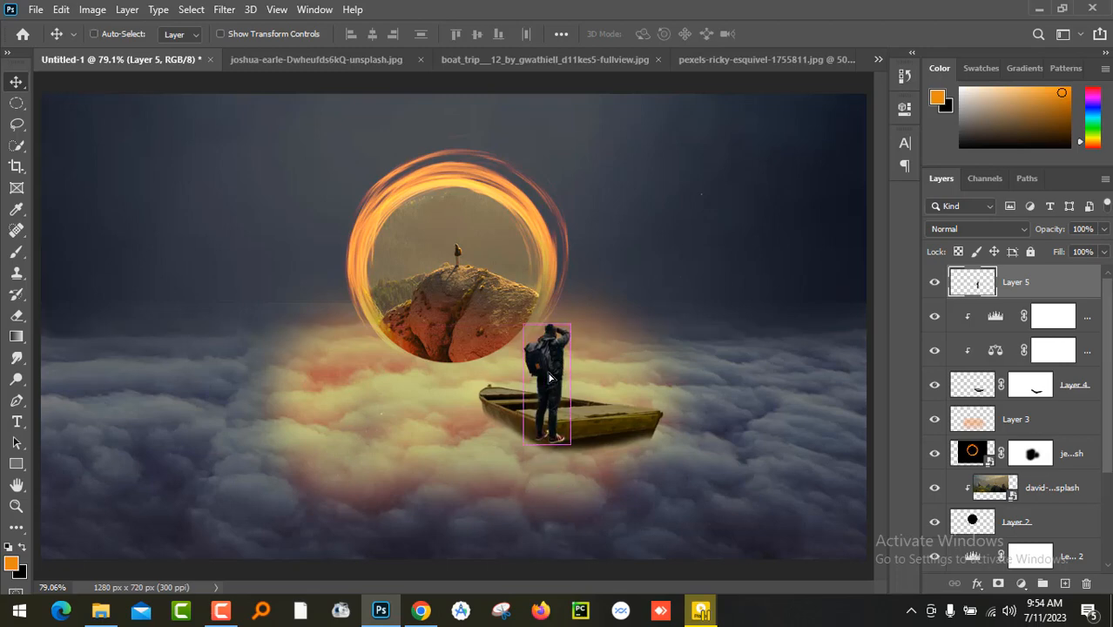
key("ctrl+t")
right_click(549, 376)
left_click(629, 346)
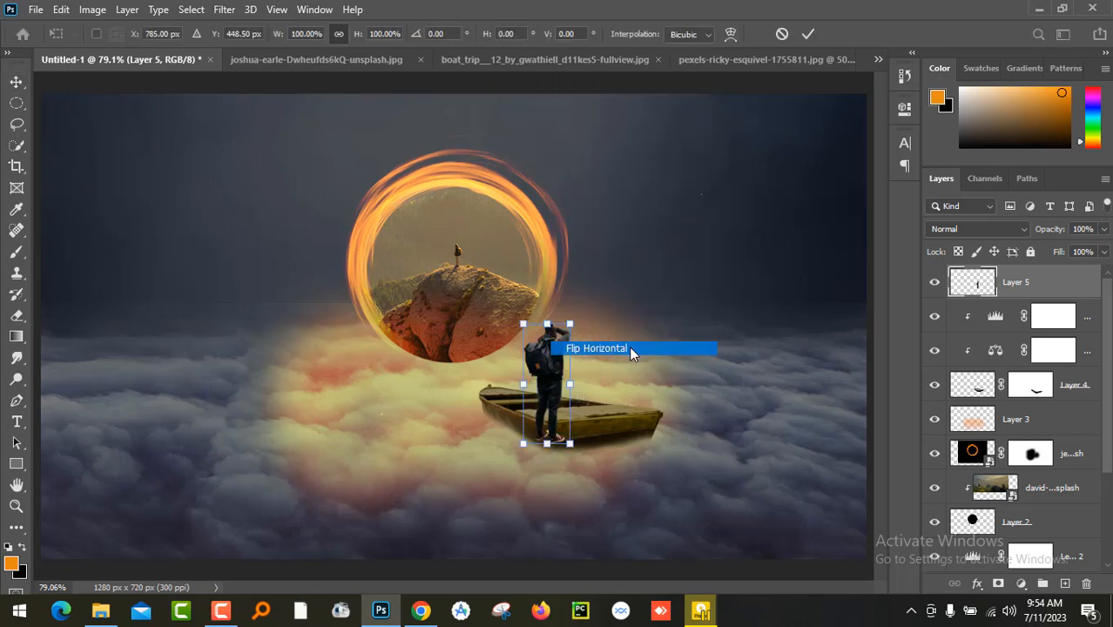
left_click_drag(552, 393, 562, 357)
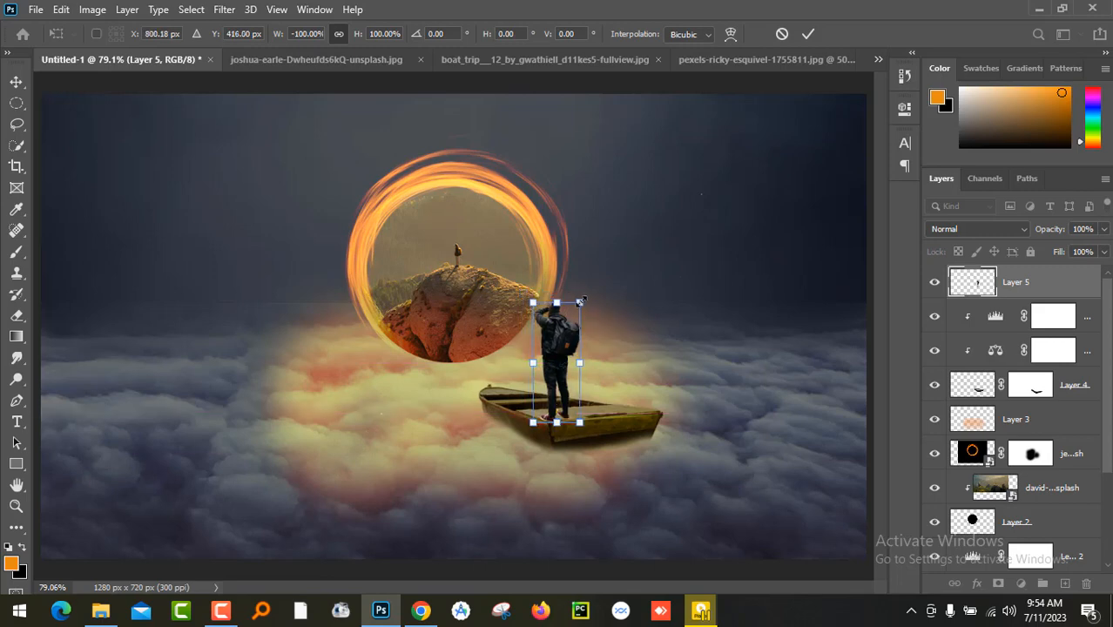
- Enlarge the man to about 113.75% and lower him slightly against the boat's deck
left_click_drag(581, 302, 586, 293)
key("ctrl+plus")
key("ctrl+plus")
key("ctrl+plus")
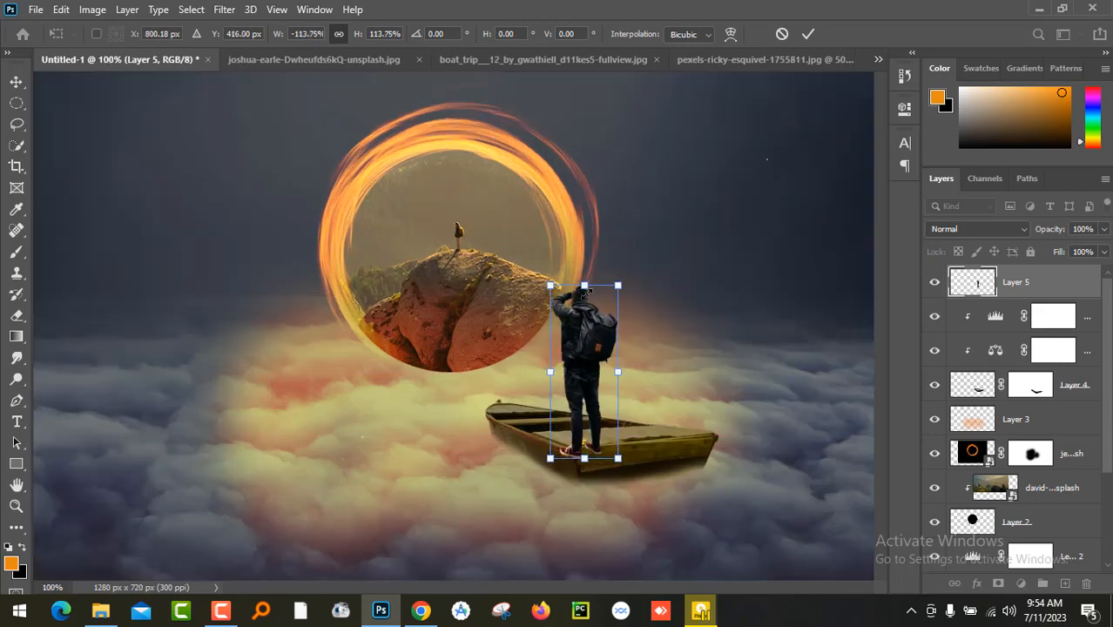
left_click_drag(861, 433, 558, 311)
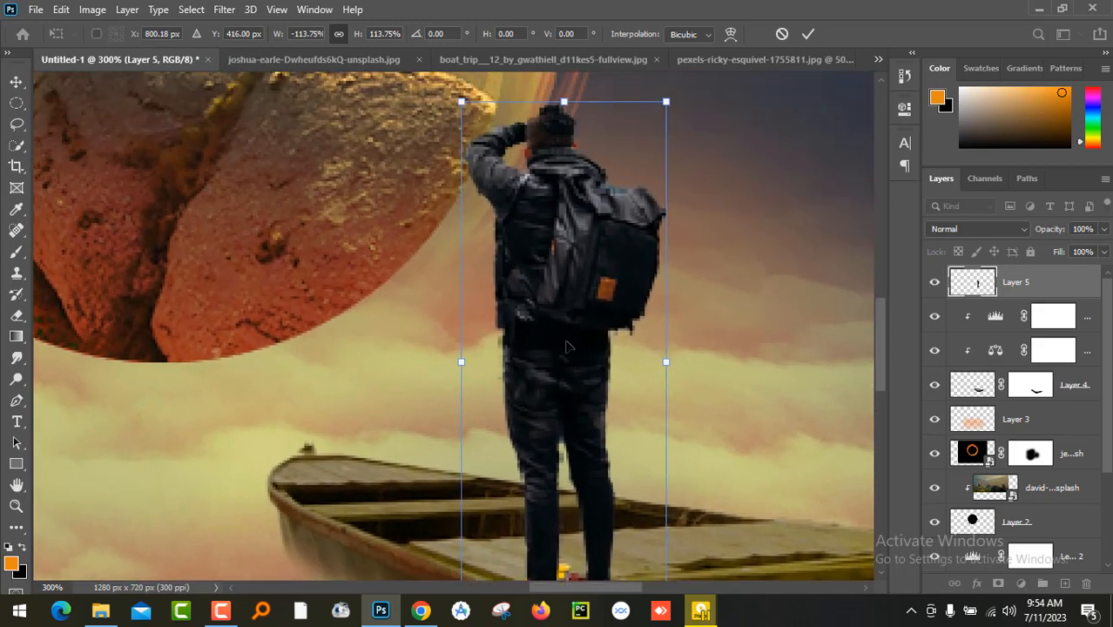
left_click_drag(566, 352, 563, 377)
scroll(753, 402, "down", 3)
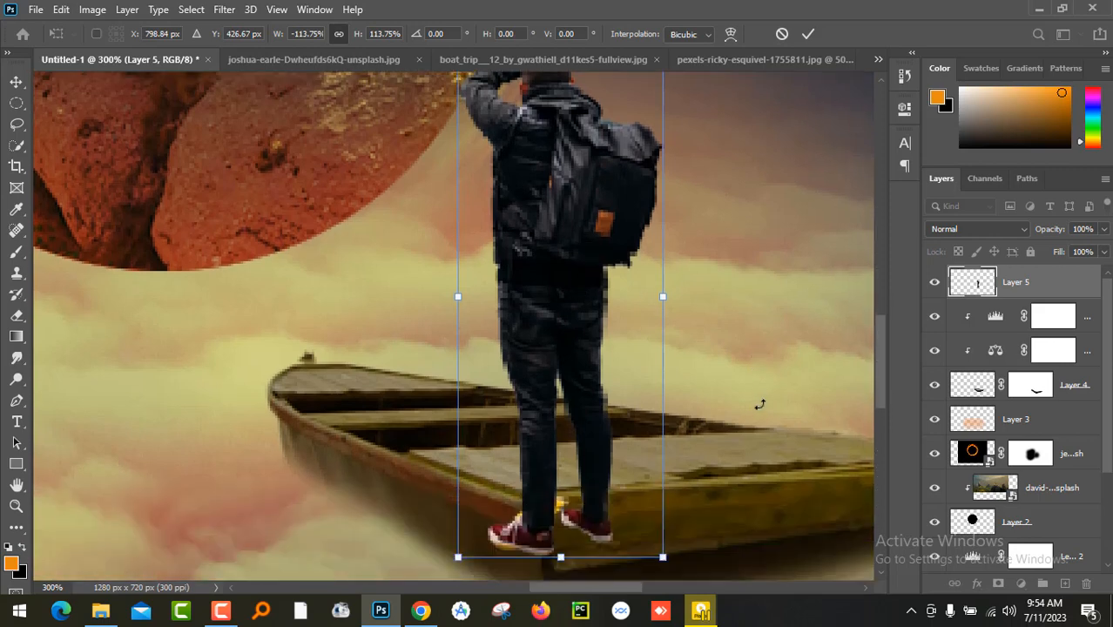
key("Return")
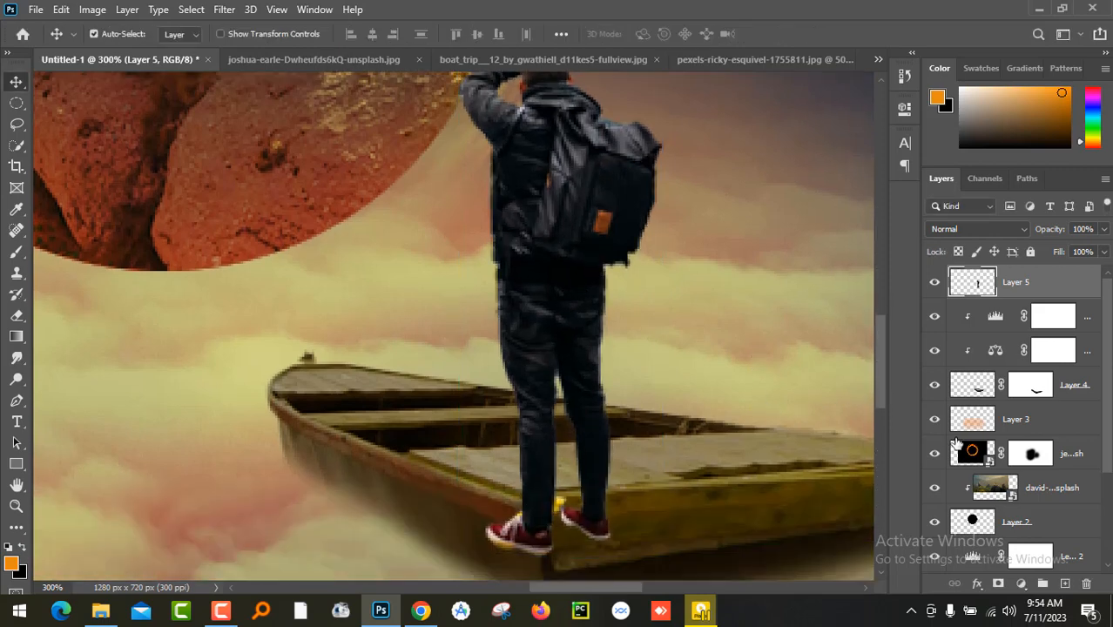
- Add a layer mask to the man and paint out his feet and lower legs so he stands inside the boat
left_click(999, 582)
left_click(17, 251)
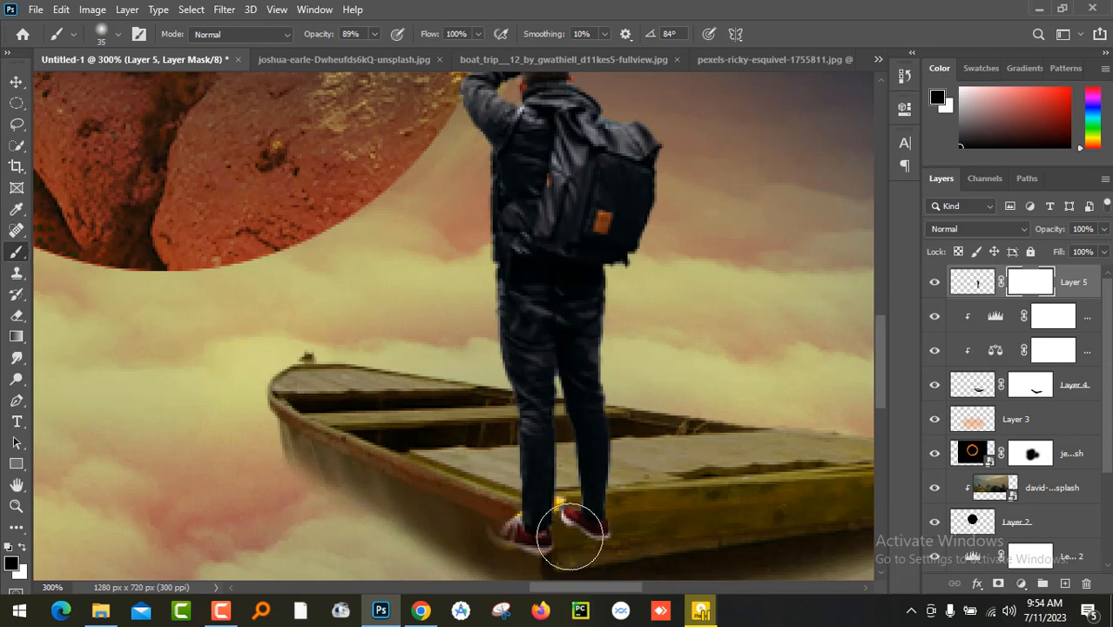
mouse_move(572, 534)
left_mouse_down()
mouse_move(468, 535)
mouse_move(467, 524)
mouse_move(515, 525)
mouse_move(489, 537)
mouse_move(497, 489)
mouse_move(563, 488)
mouse_move(532, 488)
mouse_move(527, 472)
mouse_move(592, 486)
mouse_move(611, 479)
mouse_move(515, 482)
left_mouse_up()
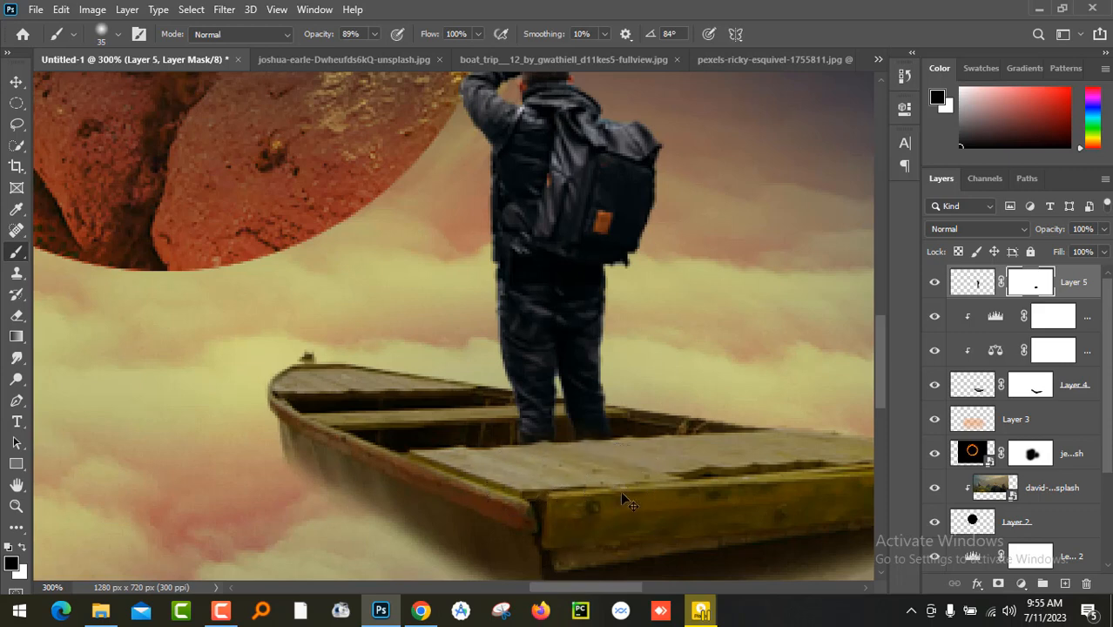
key("ctrl+0")
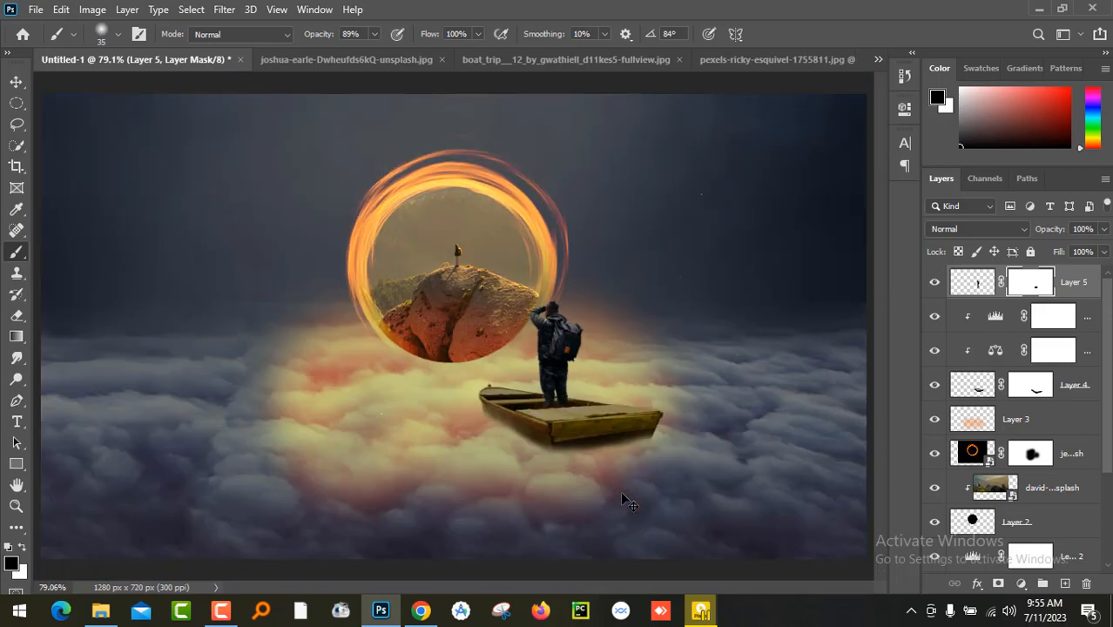
- Add a Color Balance adjustment clipped to the man and shift its midtones strongly toward yellow
left_click(16, 81)
key("ctrl+plus")
key("ctrl+plus")
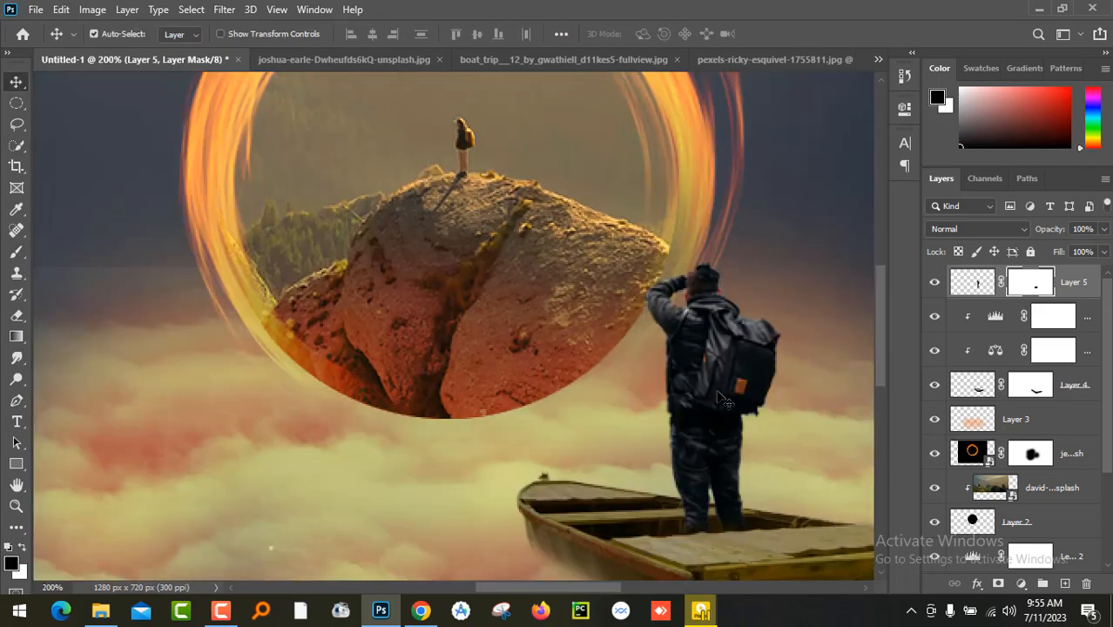
left_click_drag(808, 318, 637, 246)
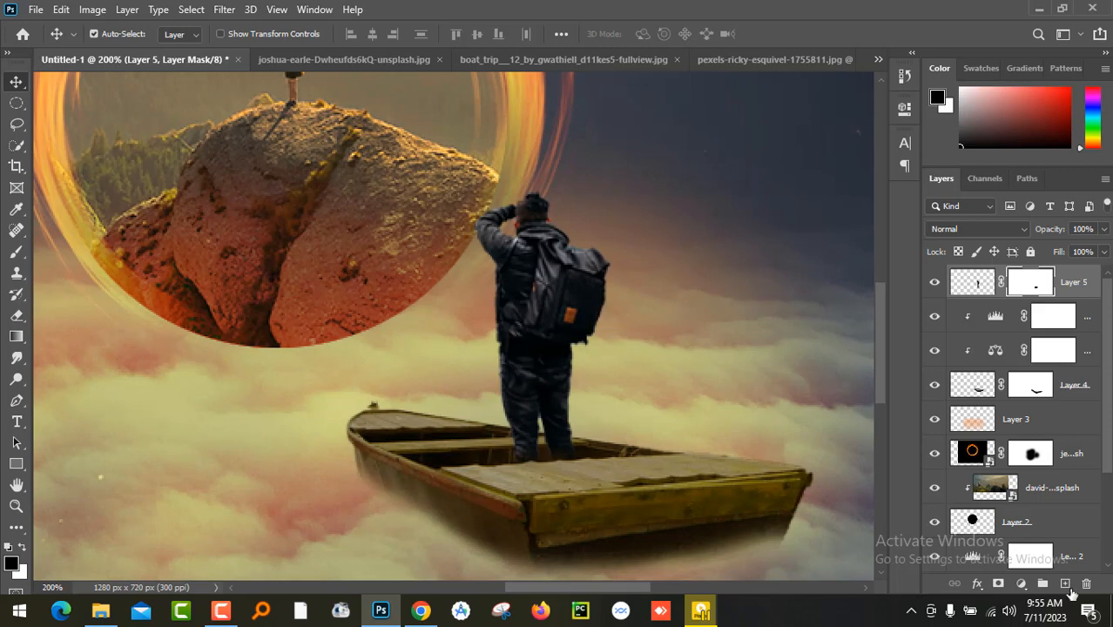
left_click(1025, 586)
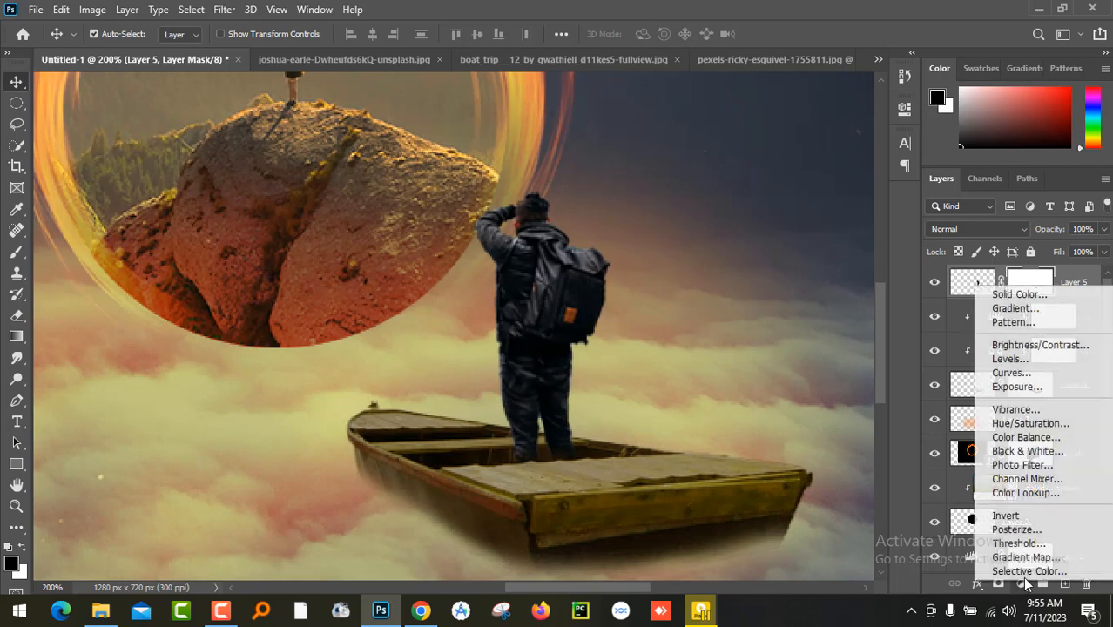
left_click(1056, 438)
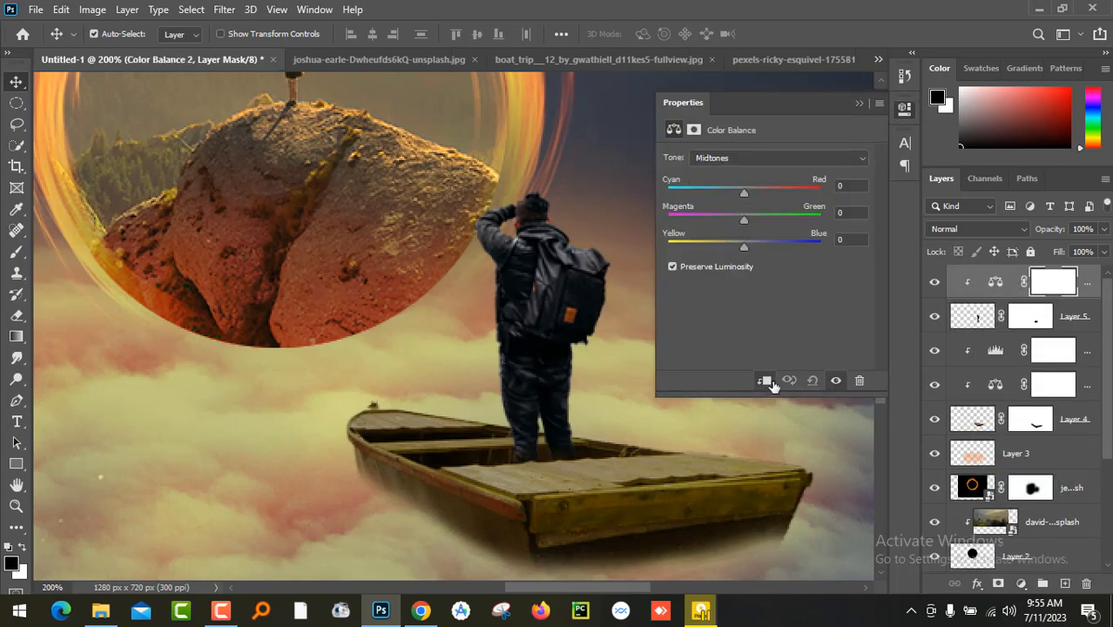
left_click_drag(743, 249, 681, 251)
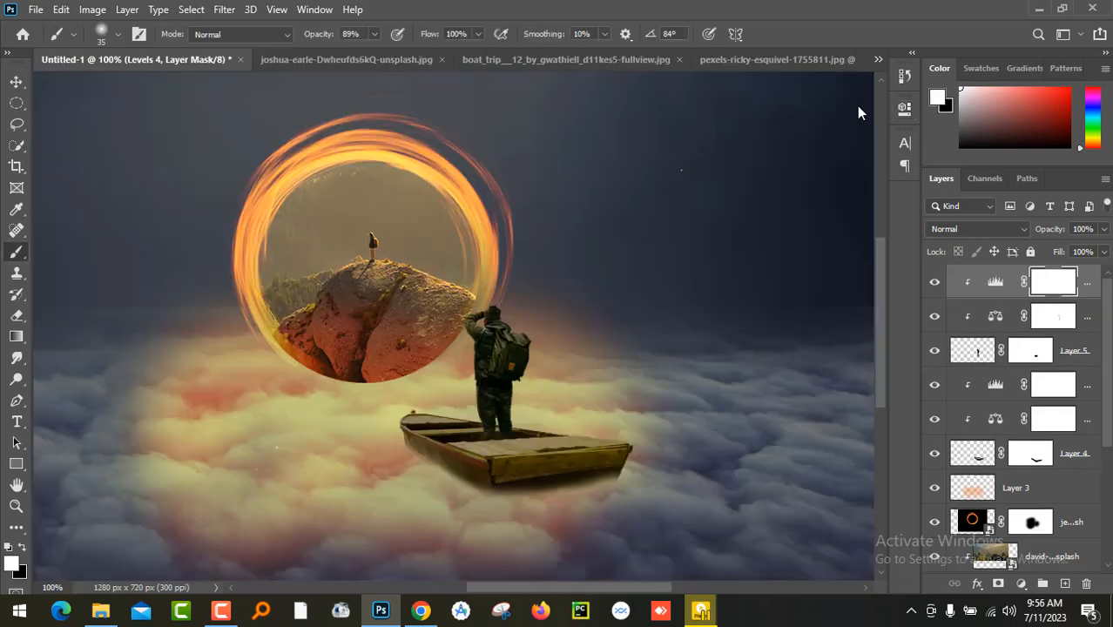
- Add an empty layer above all others and set up a black brush enlarged to size 600
key("ctrl+minus")
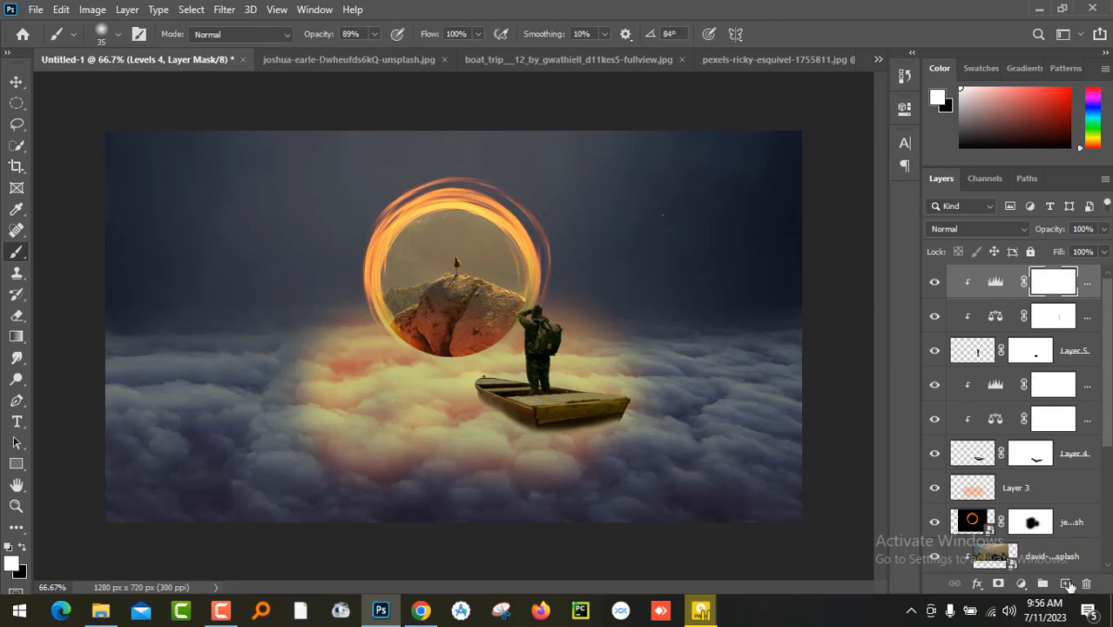
left_click(1066, 587)
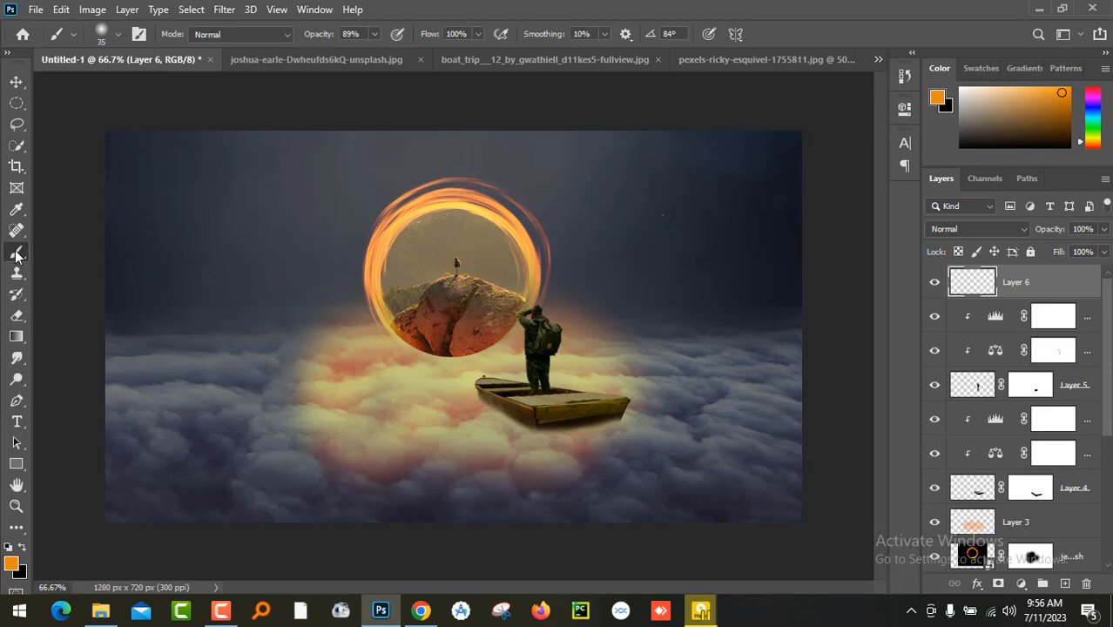
left_click(21, 548)
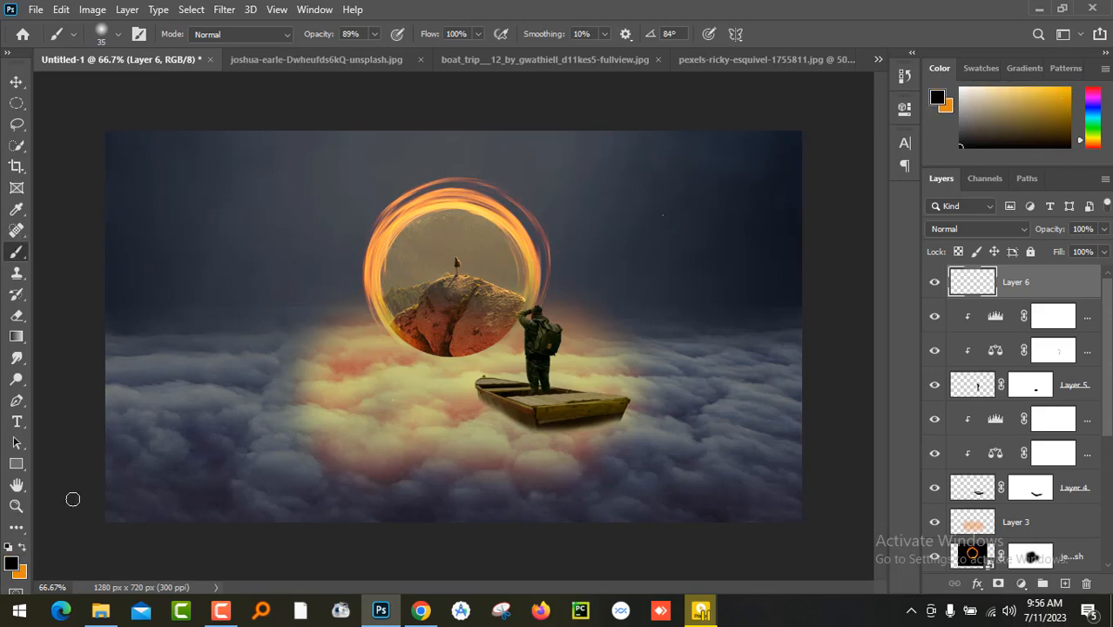
key("bracketright")
key("bracketright")
key("bracketright")
key("bracketright")
key("bracketright")
key("bracketright")
key("bracketright")
key("bracketright")
key("bracketright")
key("bracketright")
key("bracketright")
key("bracketright")
key("bracketright")
key("bracketright")
key("bracketright")
key("bracketright")
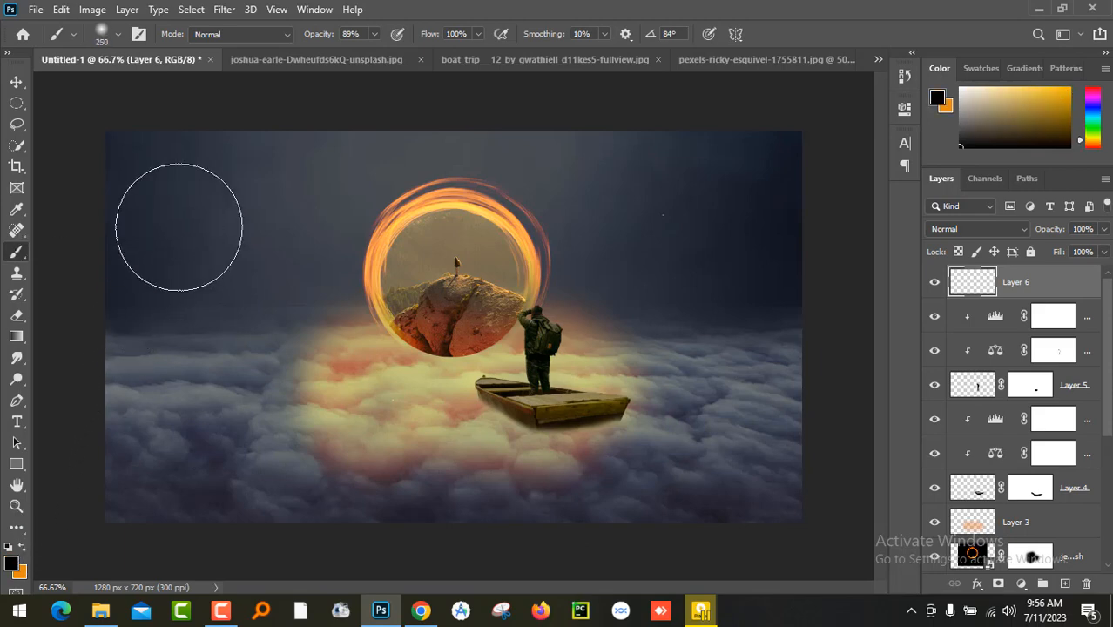
left_click(122, 261)
mouse_move(121, 261)
left_mouse_down()
mouse_move(99, 437)
mouse_move(131, 495)
left_mouse_up()
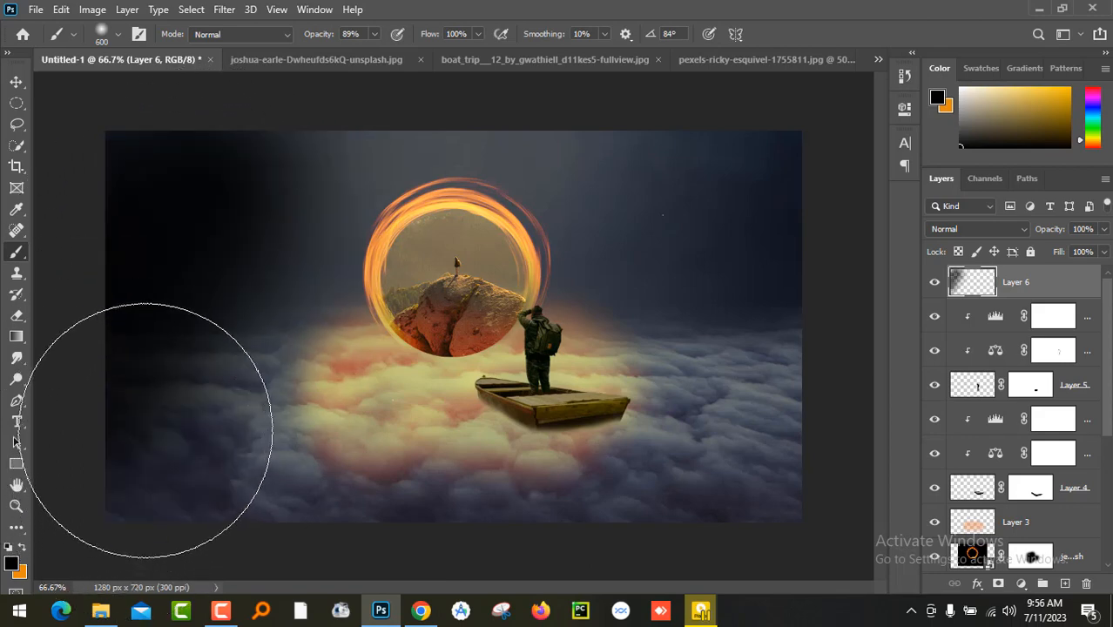
key("ctrl+z")
- Lower the brush opacity to 34% and darken the image's outer edges with black on the new layer
left_click(372, 35)
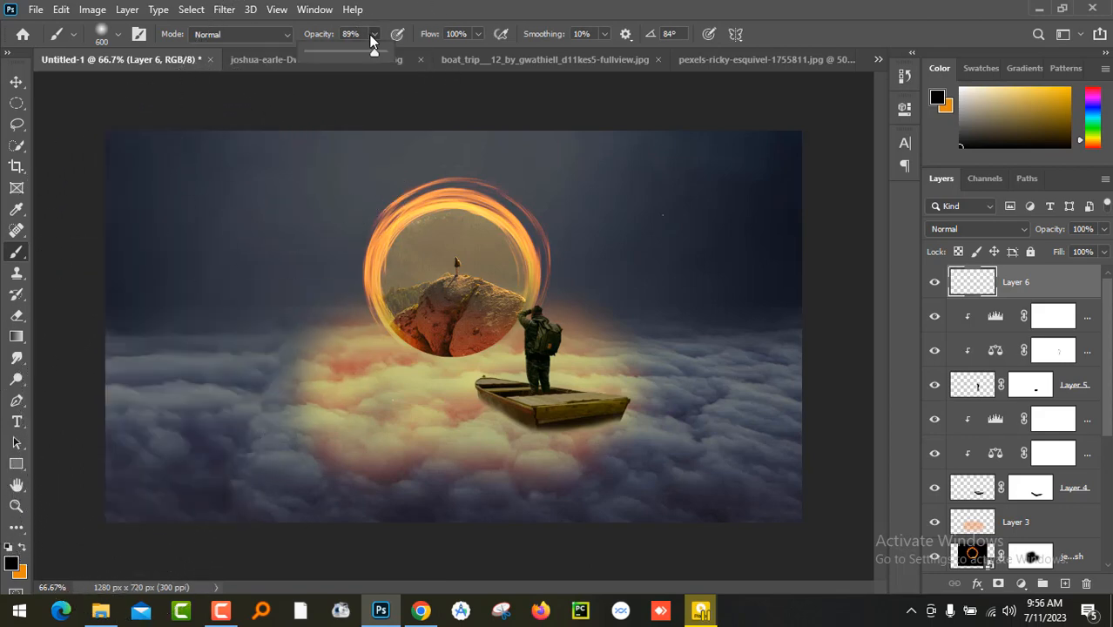
left_click_drag(342, 49, 330, 50)
mouse_move(219, 137)
left_mouse_down()
mouse_move(149, 242)
mouse_move(193, 508)
left_mouse_up()
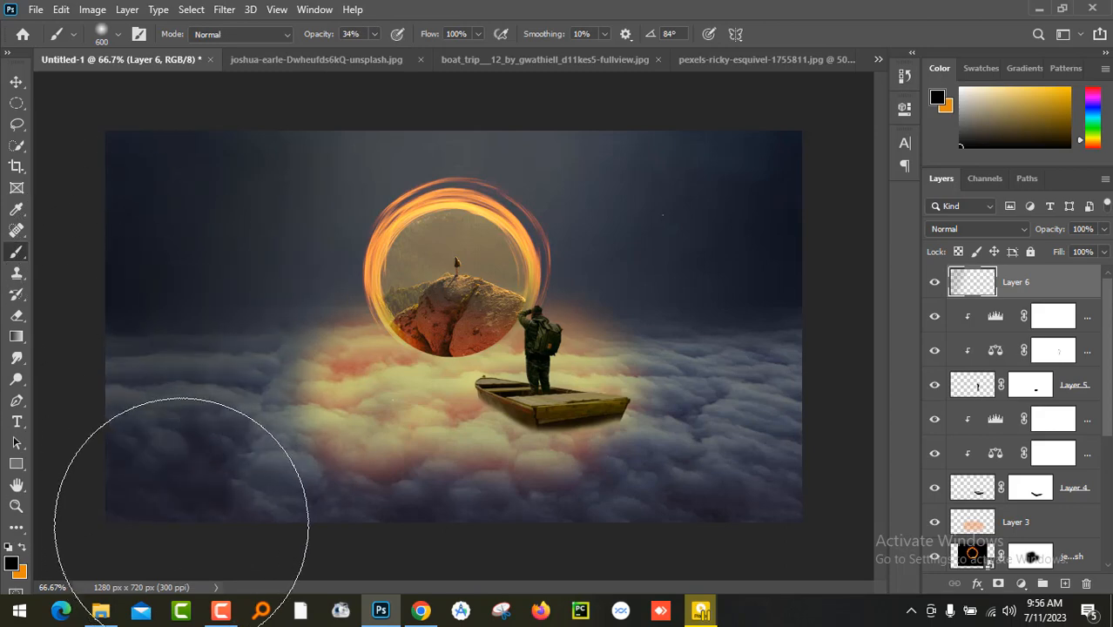
mouse_move(663, 215)
left_mouse_down()
mouse_move(783, 521)
mouse_move(522, 584)
left_mouse_up()
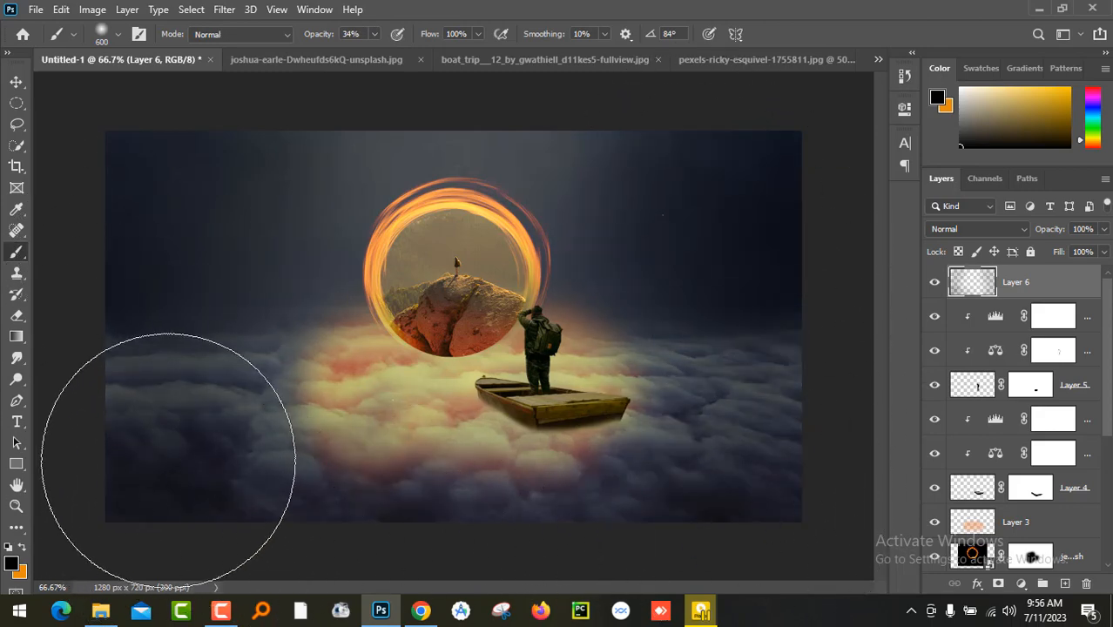
- Darken the upper edge and upper-left corner of the image further with soft black strokes on the top layer
mouse_move(279, 111)
left_mouse_down()
mouse_move(633, 95)
mouse_move(149, 139)
left_mouse_up()
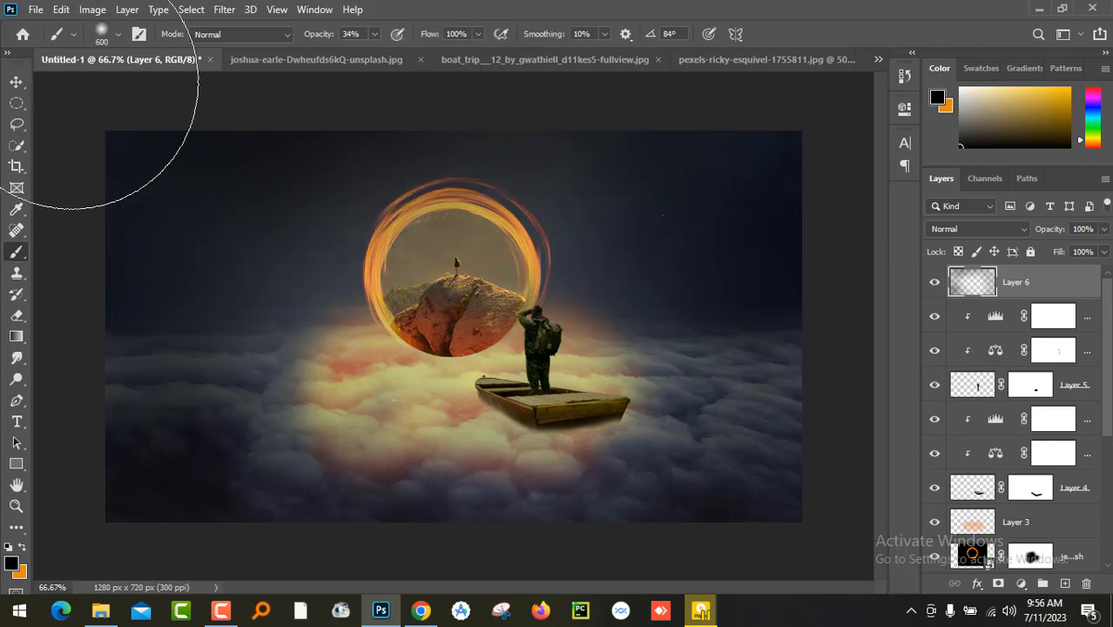
left_click(17, 82)
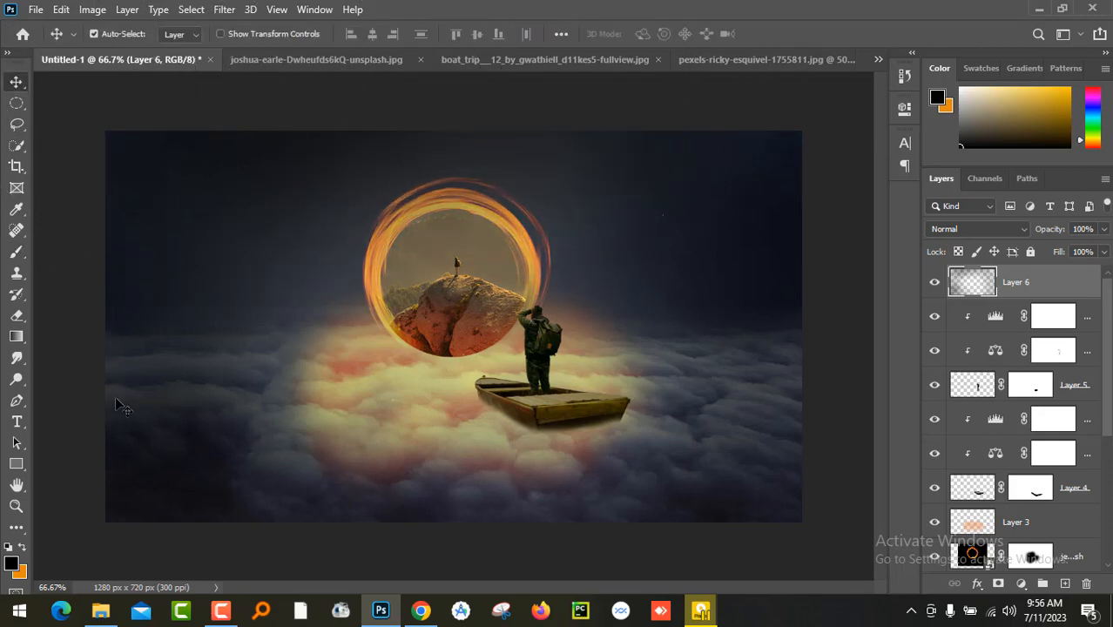
- Place the starry sky image d71vs0h-fe922a11-7aa4-4c4d-9417-8c37a865564c above all layers and scale it to 77.50% to span the canvas width
left_click(101, 610)
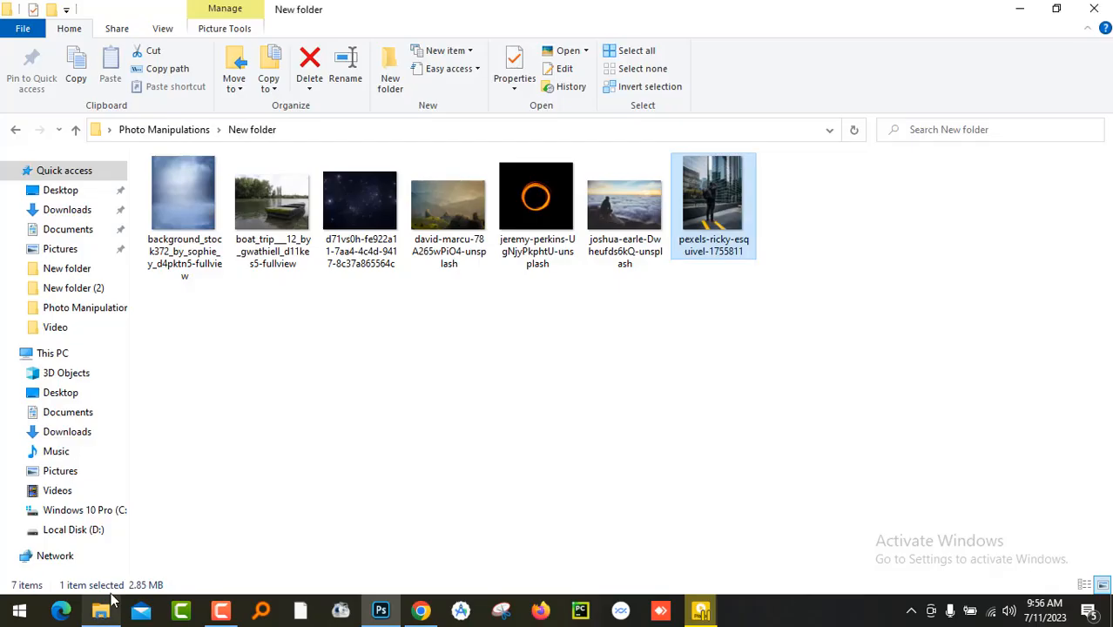
left_click(360, 209)
left_click_drag(399, 528, 444, 450)
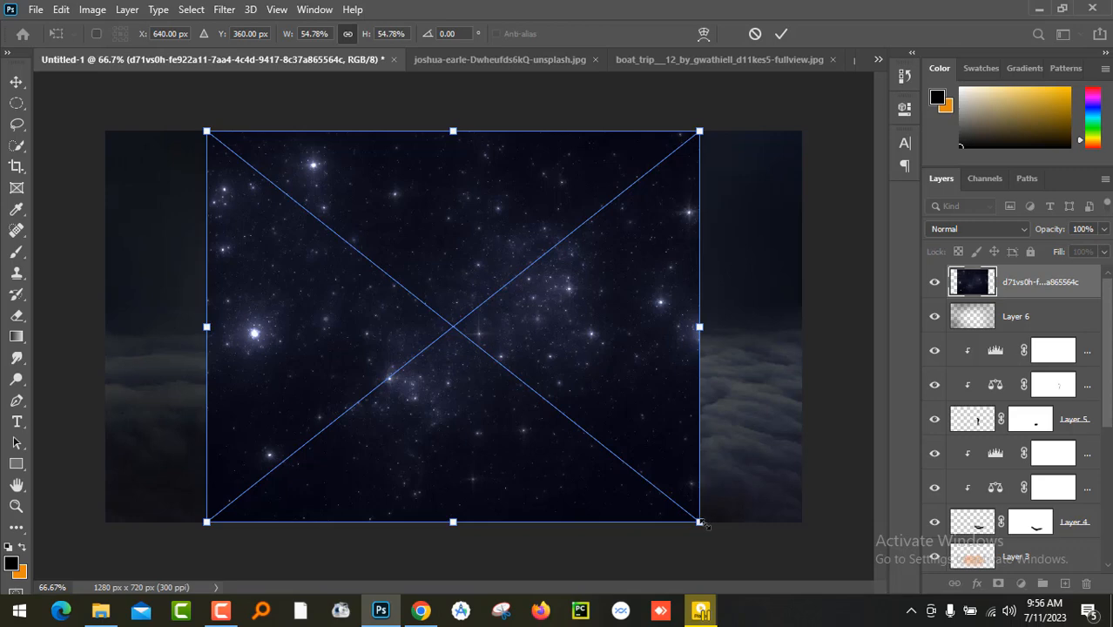
left_click_drag(699, 522, 811, 595)
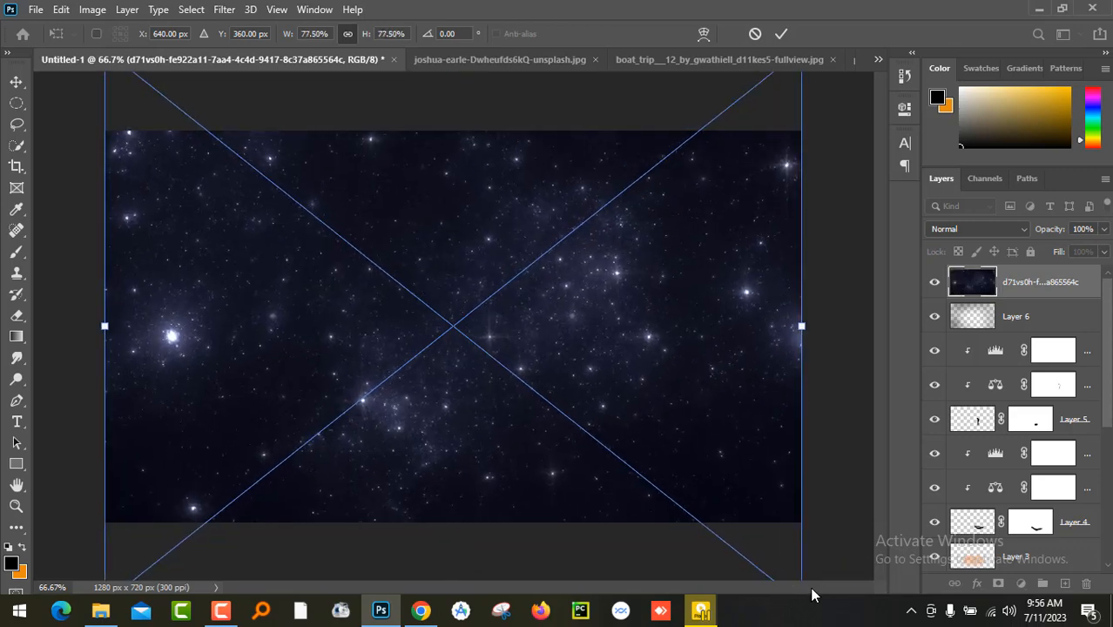
key("Return")
- Try several blend modes on the star layer and set it to Lighten
left_click(993, 229)
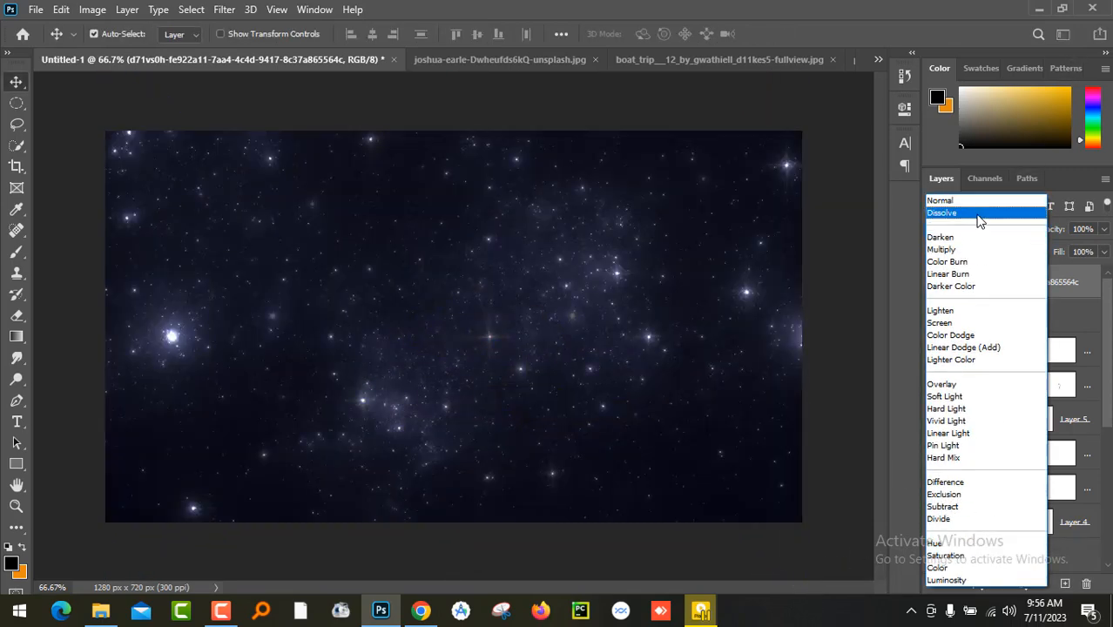
left_click(980, 218)
scroll(989, 228, "down", 6)
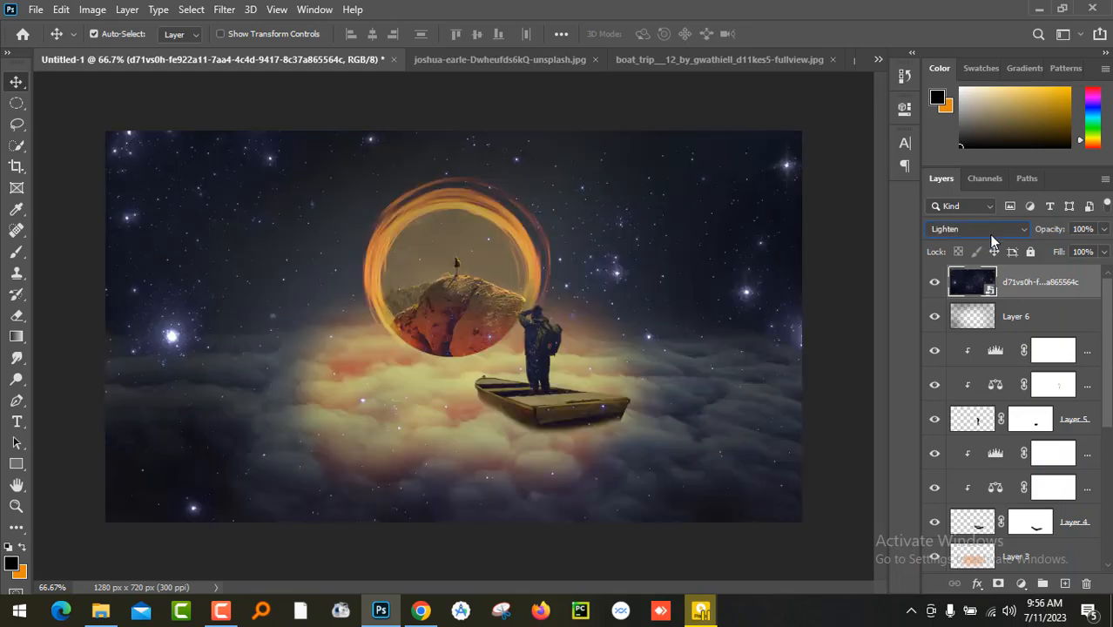
scroll(992, 242, "down", 1)
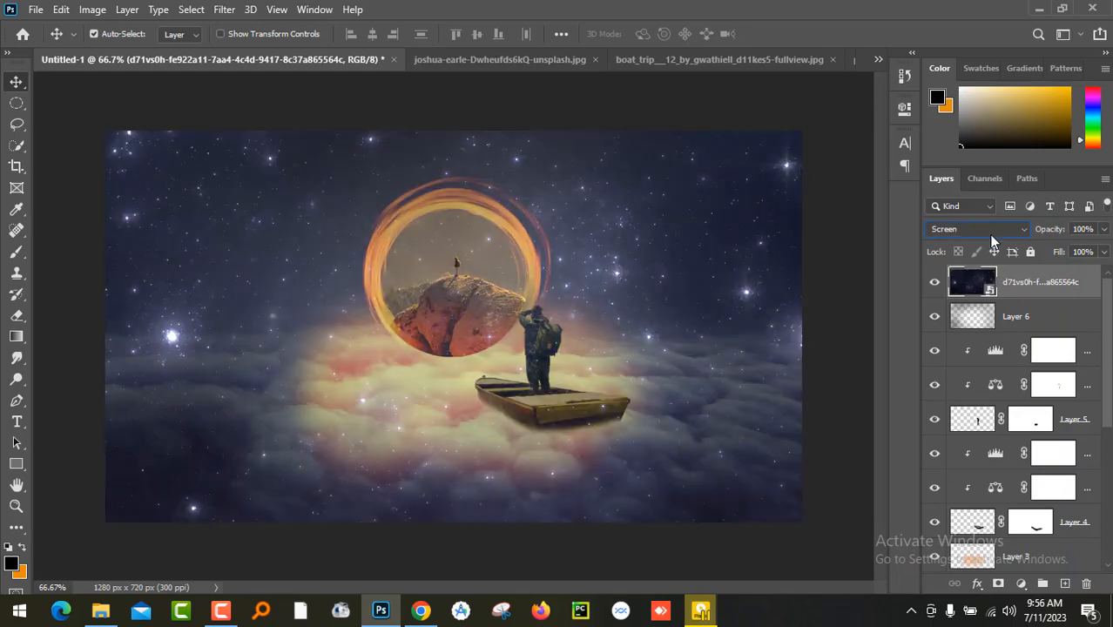
scroll(992, 241, "down", 1)
scroll(991, 241, "up", 1)
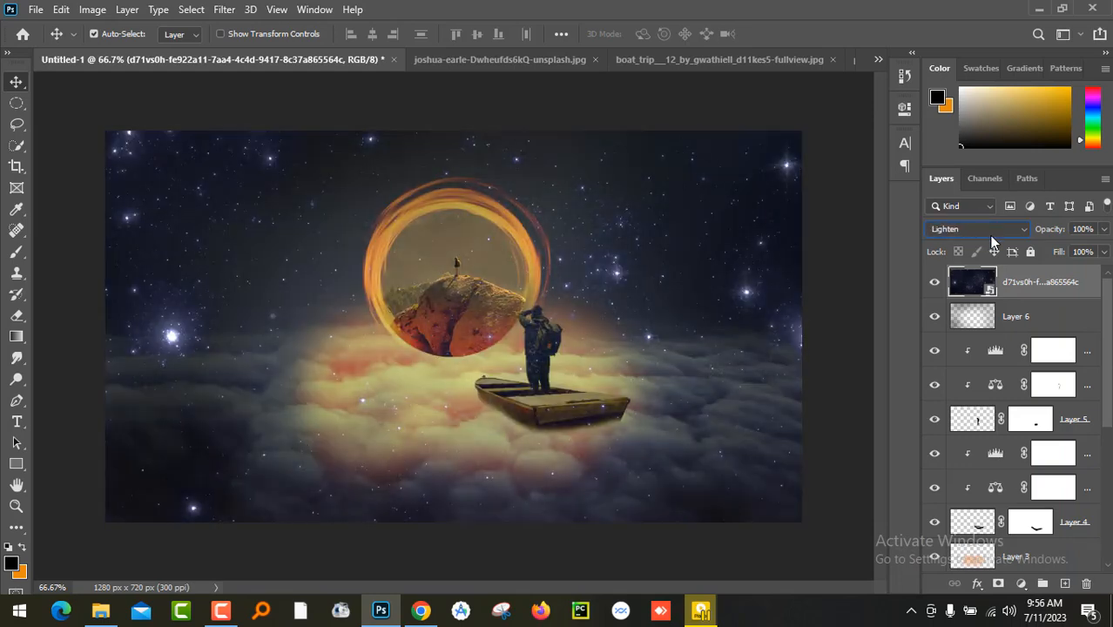
- Reduce the star layer's opacity to 11% and deselect the layer
left_click(1103, 229)
left_click(1050, 250)
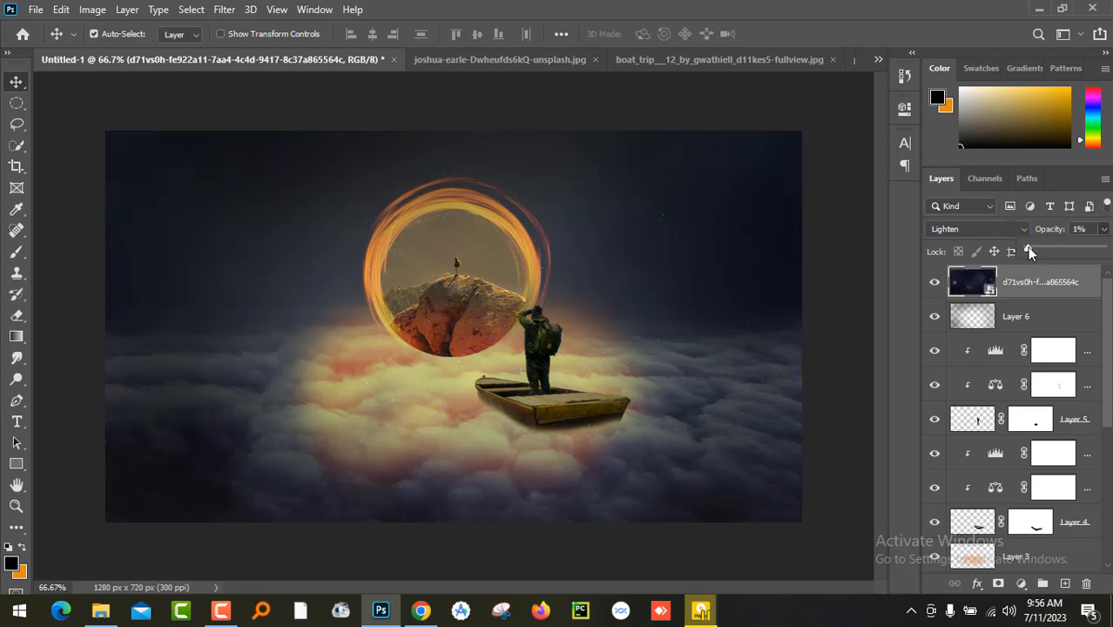
left_click_drag(1029, 252, 1035, 251)
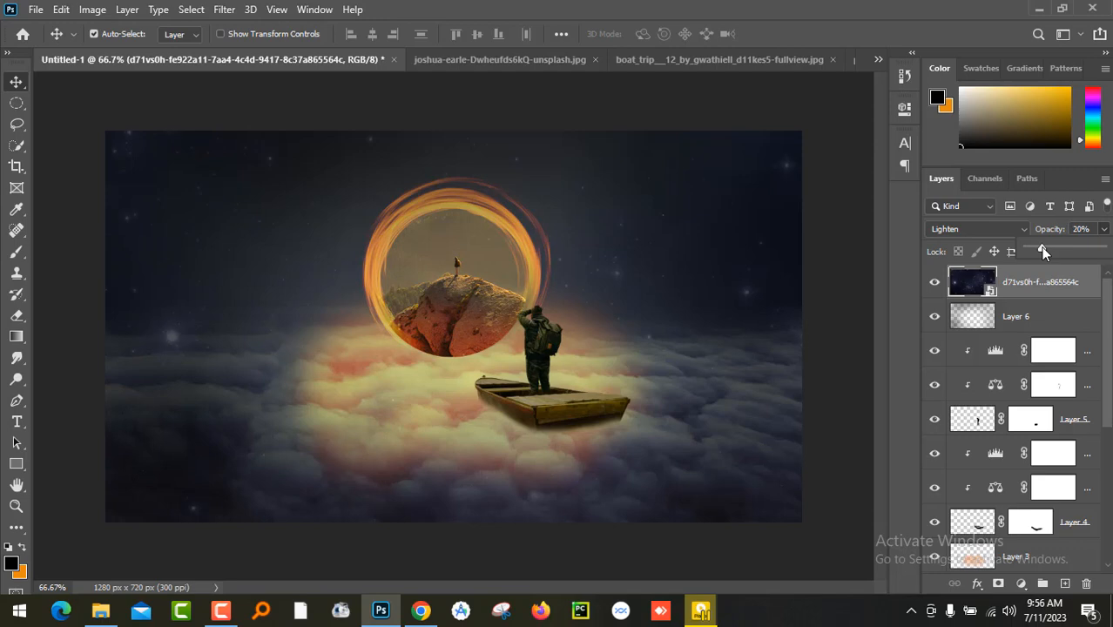
left_click(865, 269)
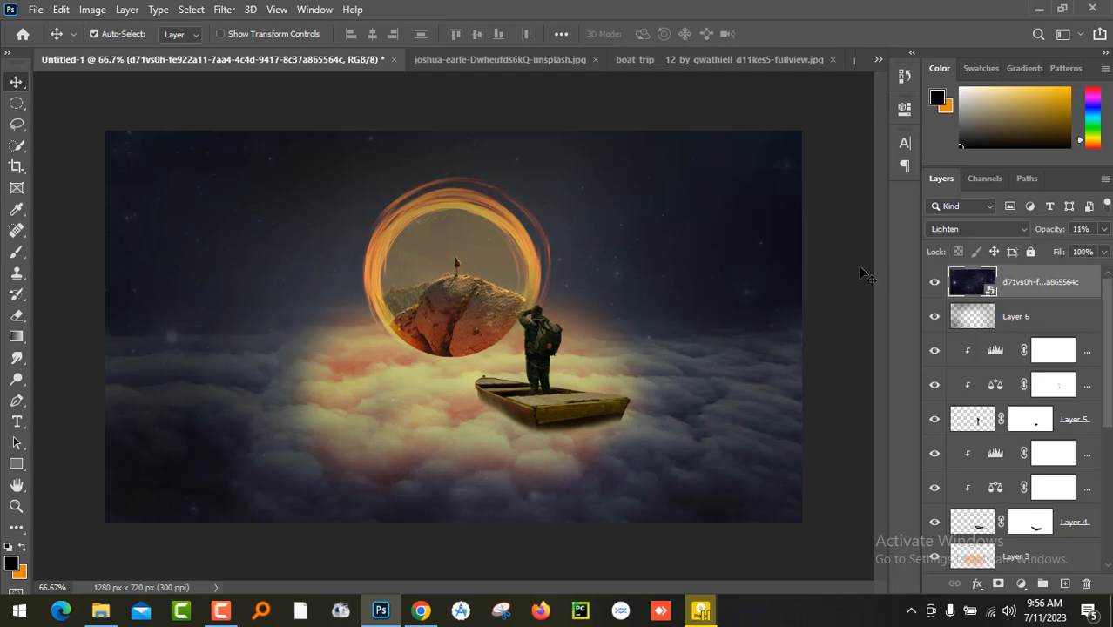
left_click(865, 269)
- Add a Hue/Saturation adjustment layer above the star layer and try out its Hue setting
left_click(1021, 590)
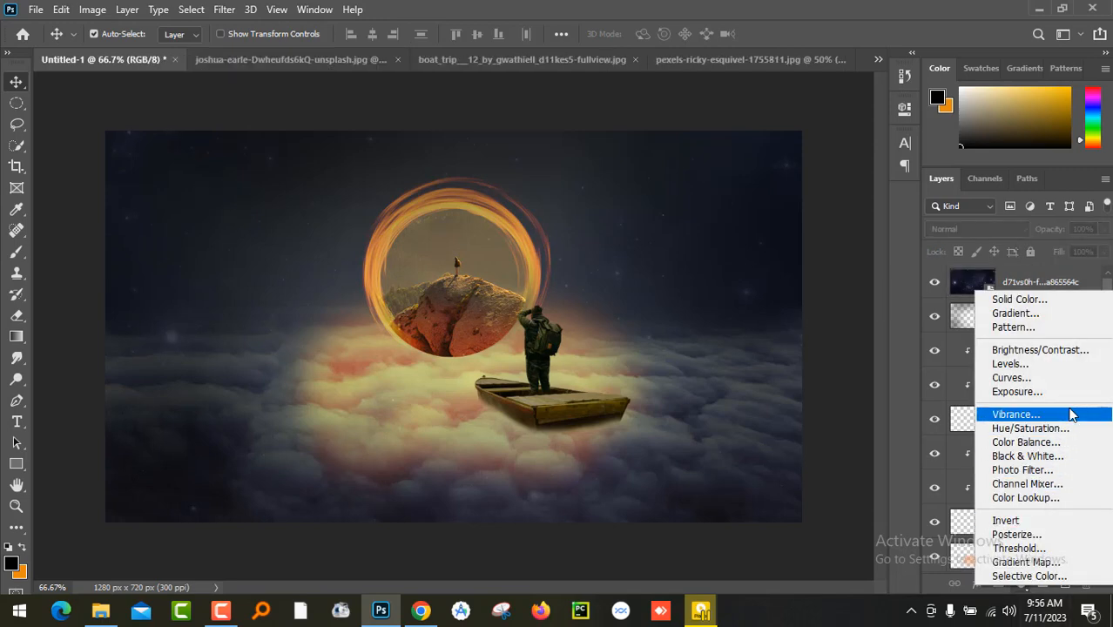
left_click(975, 348)
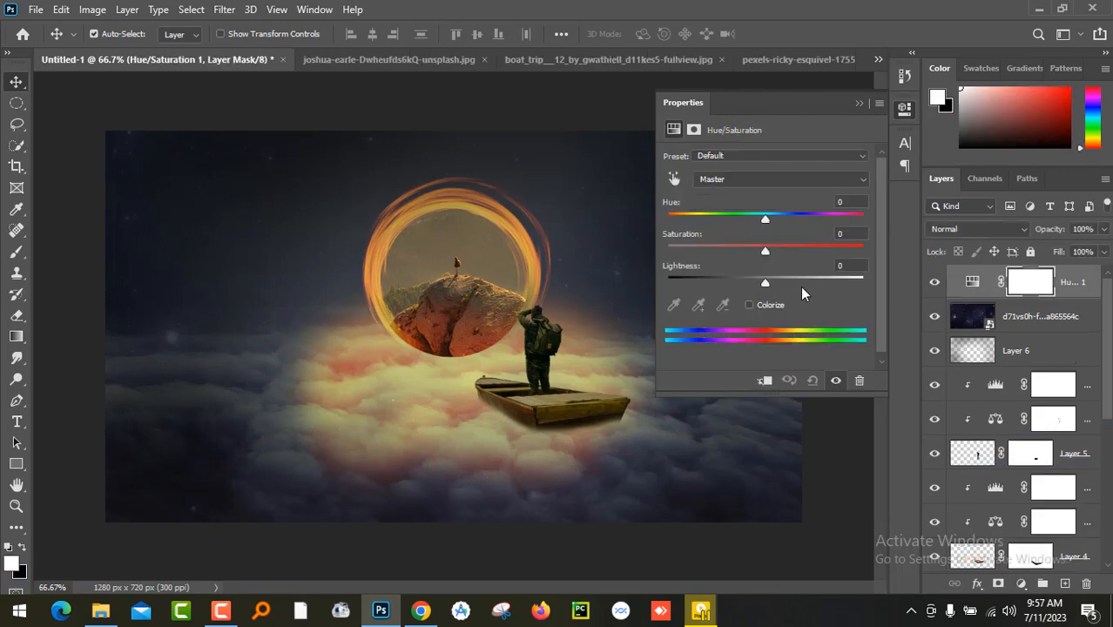
mouse_move(765, 219)
left_mouse_down()
mouse_move(817, 219)
mouse_move(748, 224)
mouse_move(765, 220)
left_mouse_up()
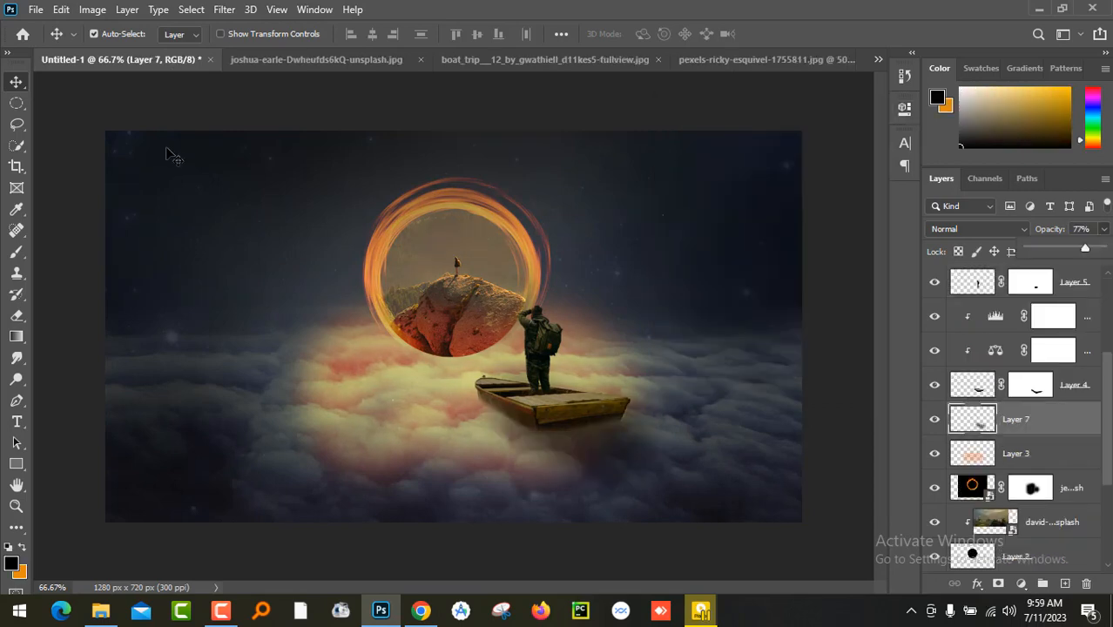
key("ctrl")
key("ctrl")
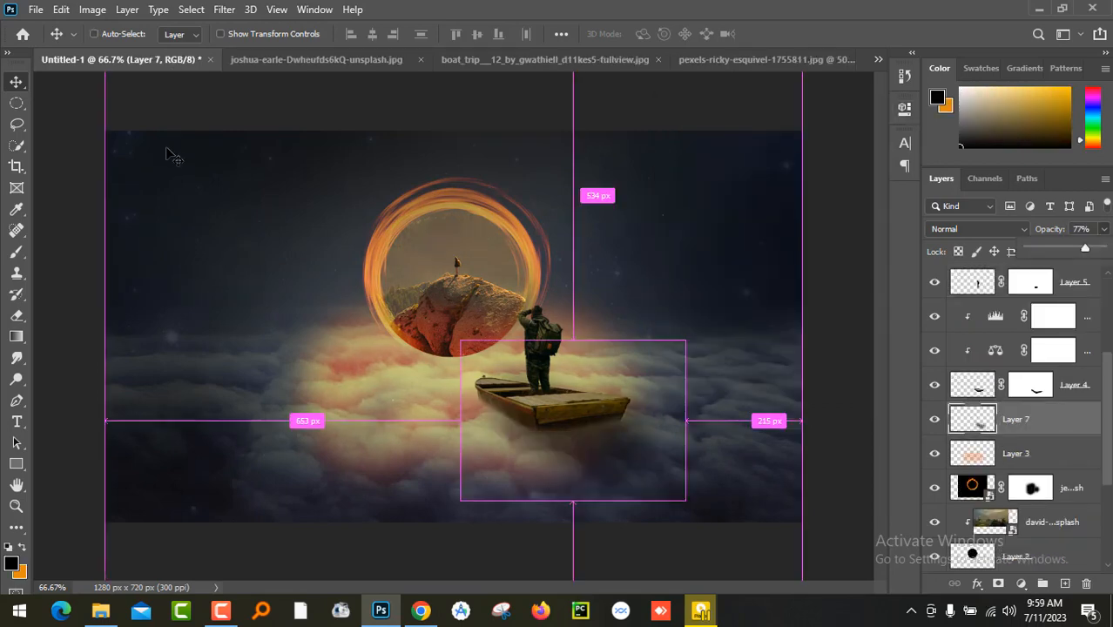